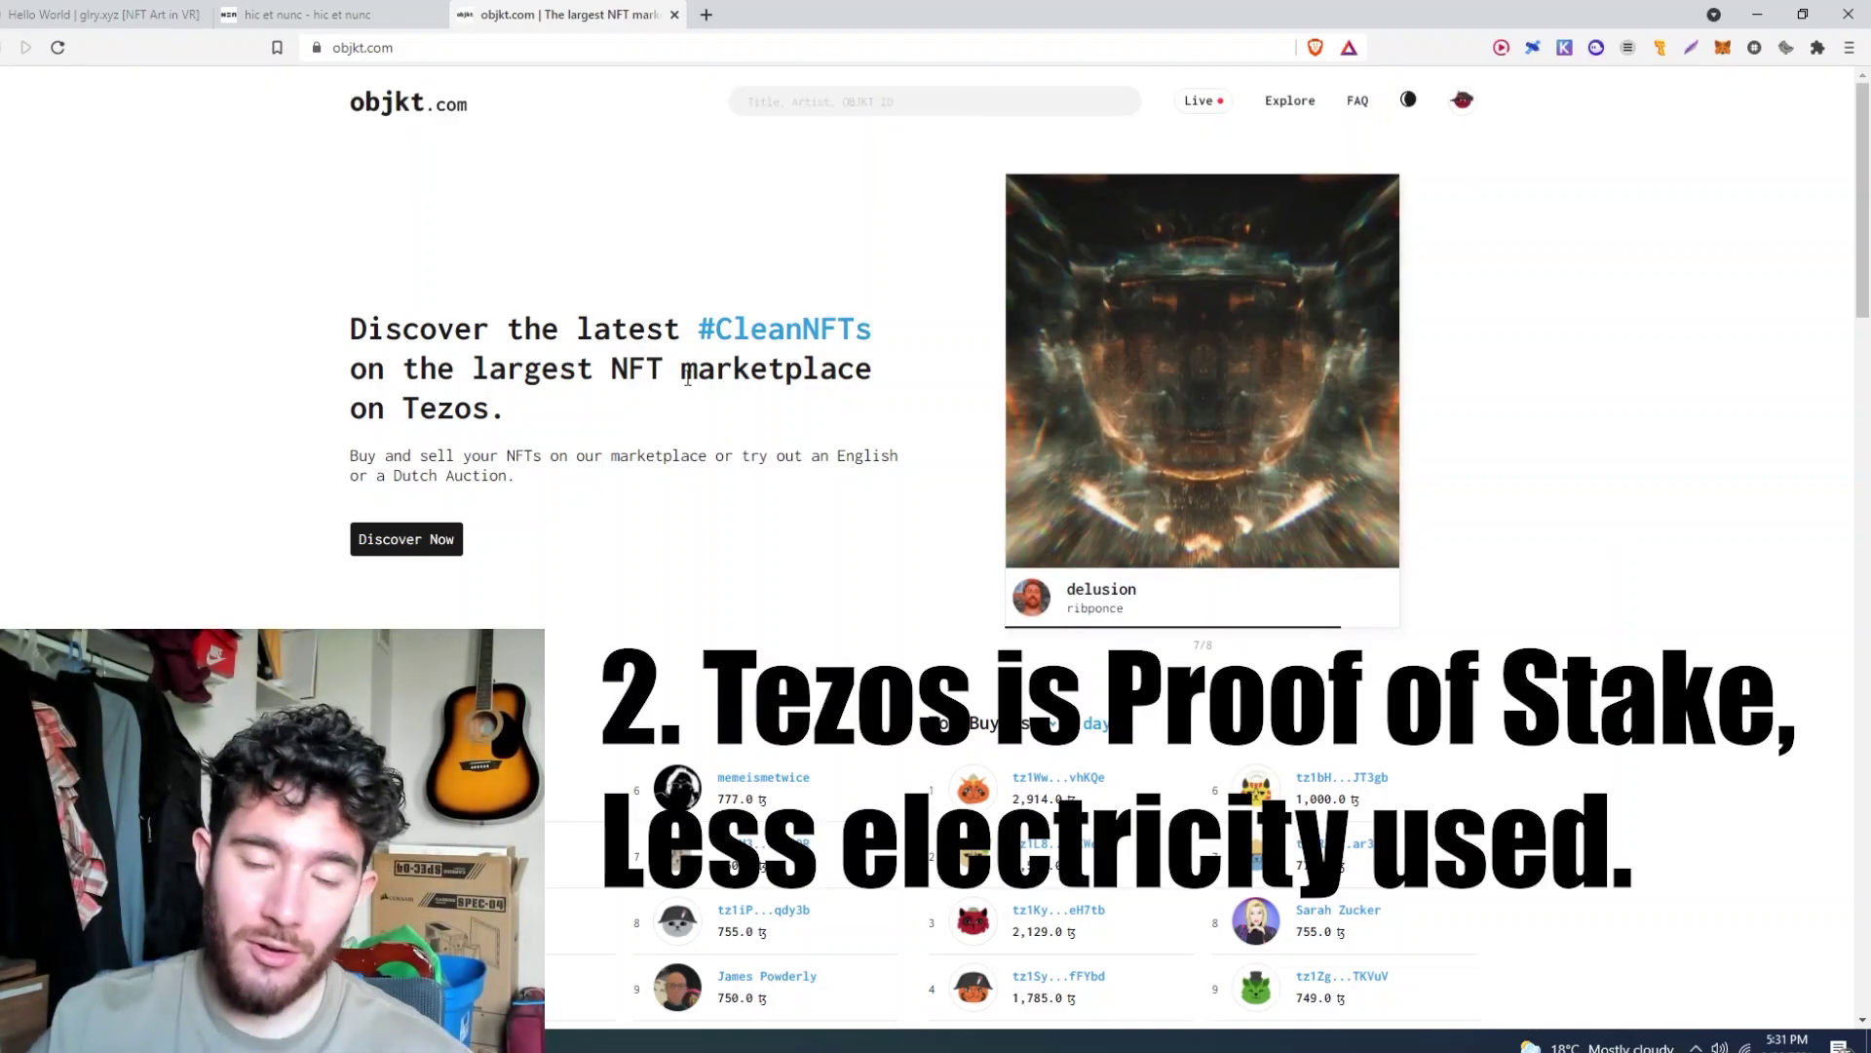
- Highlight the objkt.com Tezos headline, then scroll down the marketplace homepage
{"action": "left_click_drag", "start_coordinate": [350, 329], "coordinate": [748, 418]}
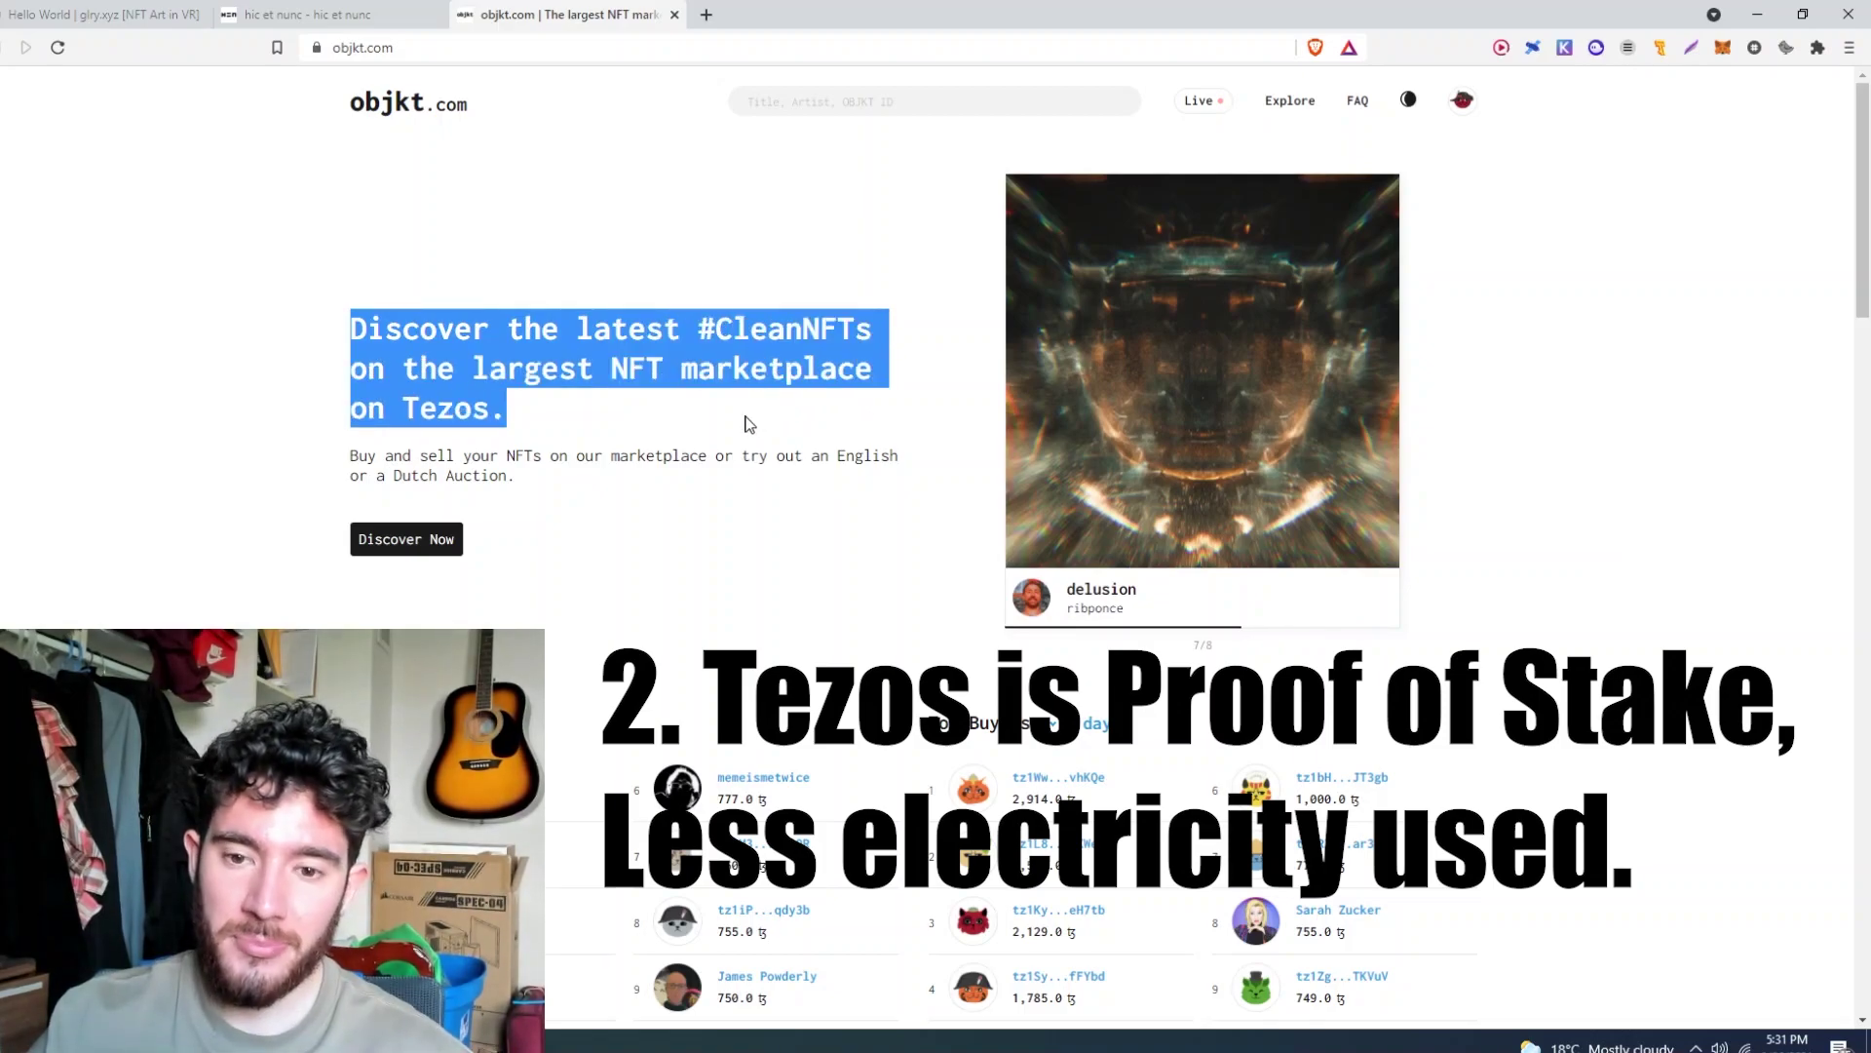
{"action": "left_click", "coordinate": [750, 425]}
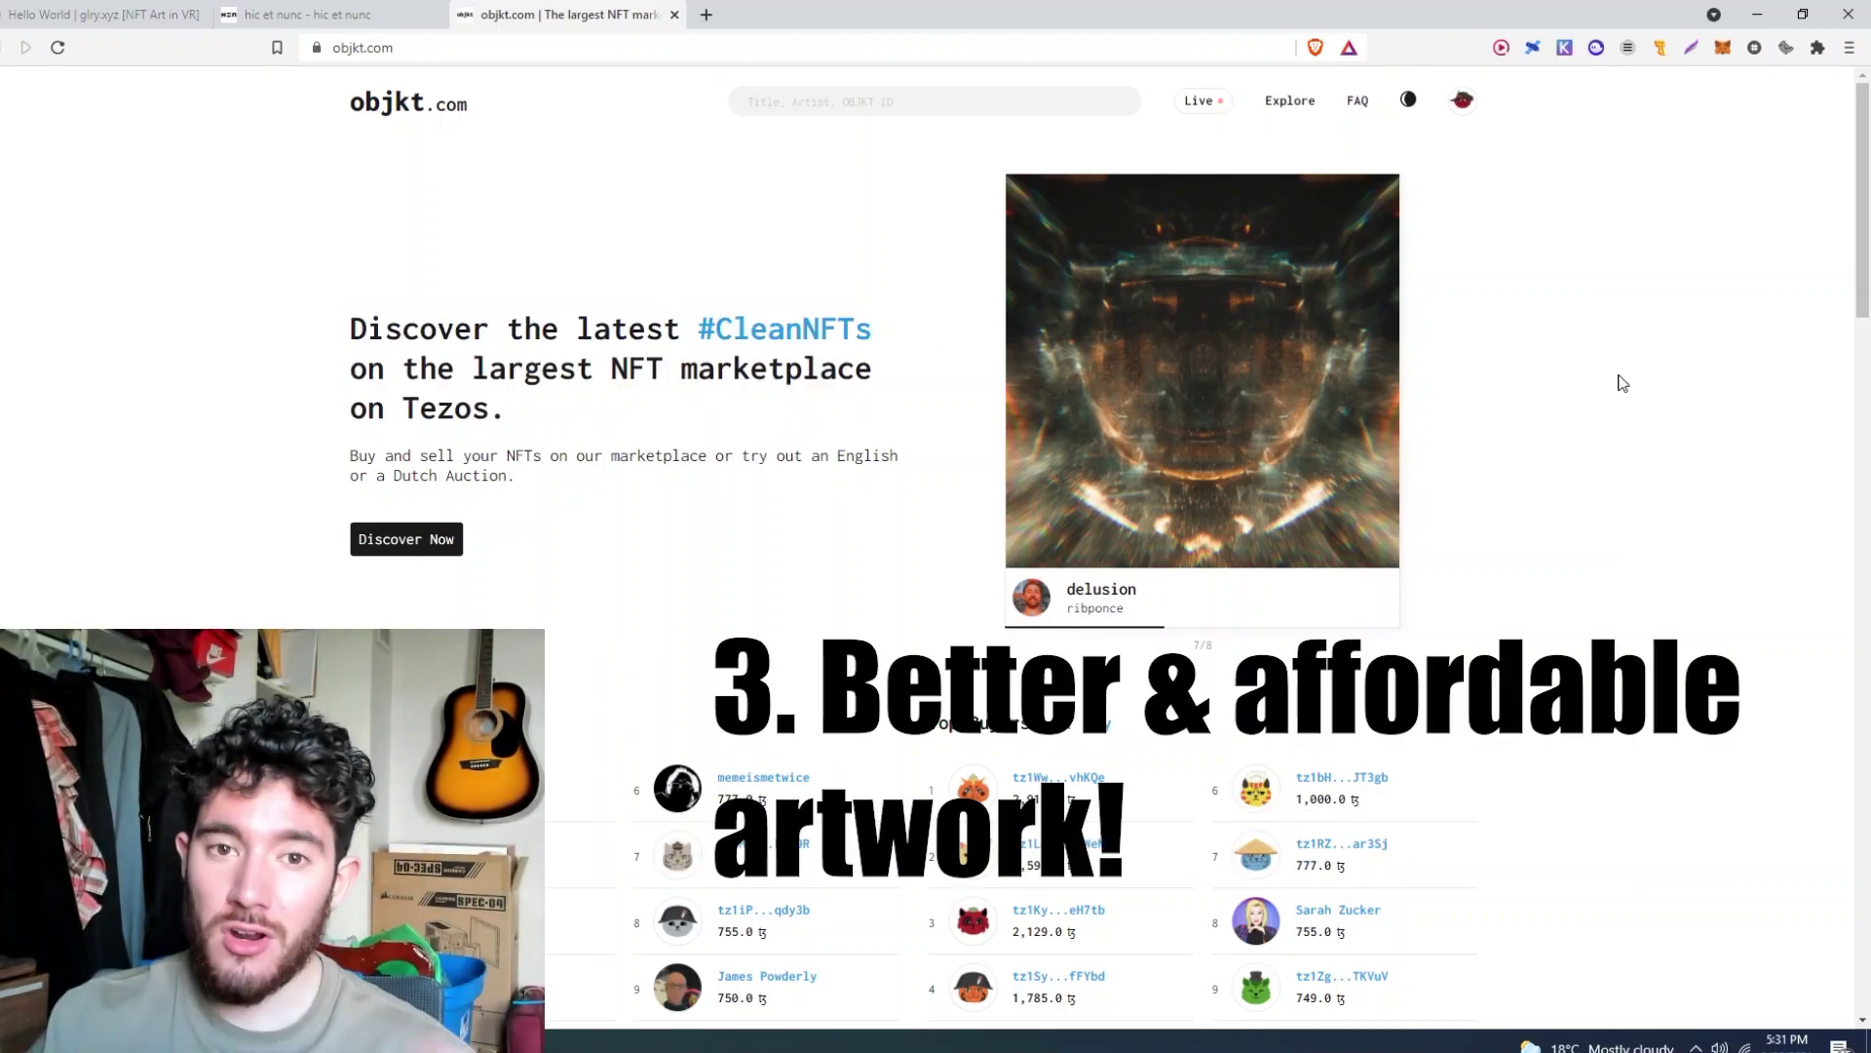
{"action": "left_click_drag", "start_coordinate": [1863, 224], "coordinate": [1867, 117]}
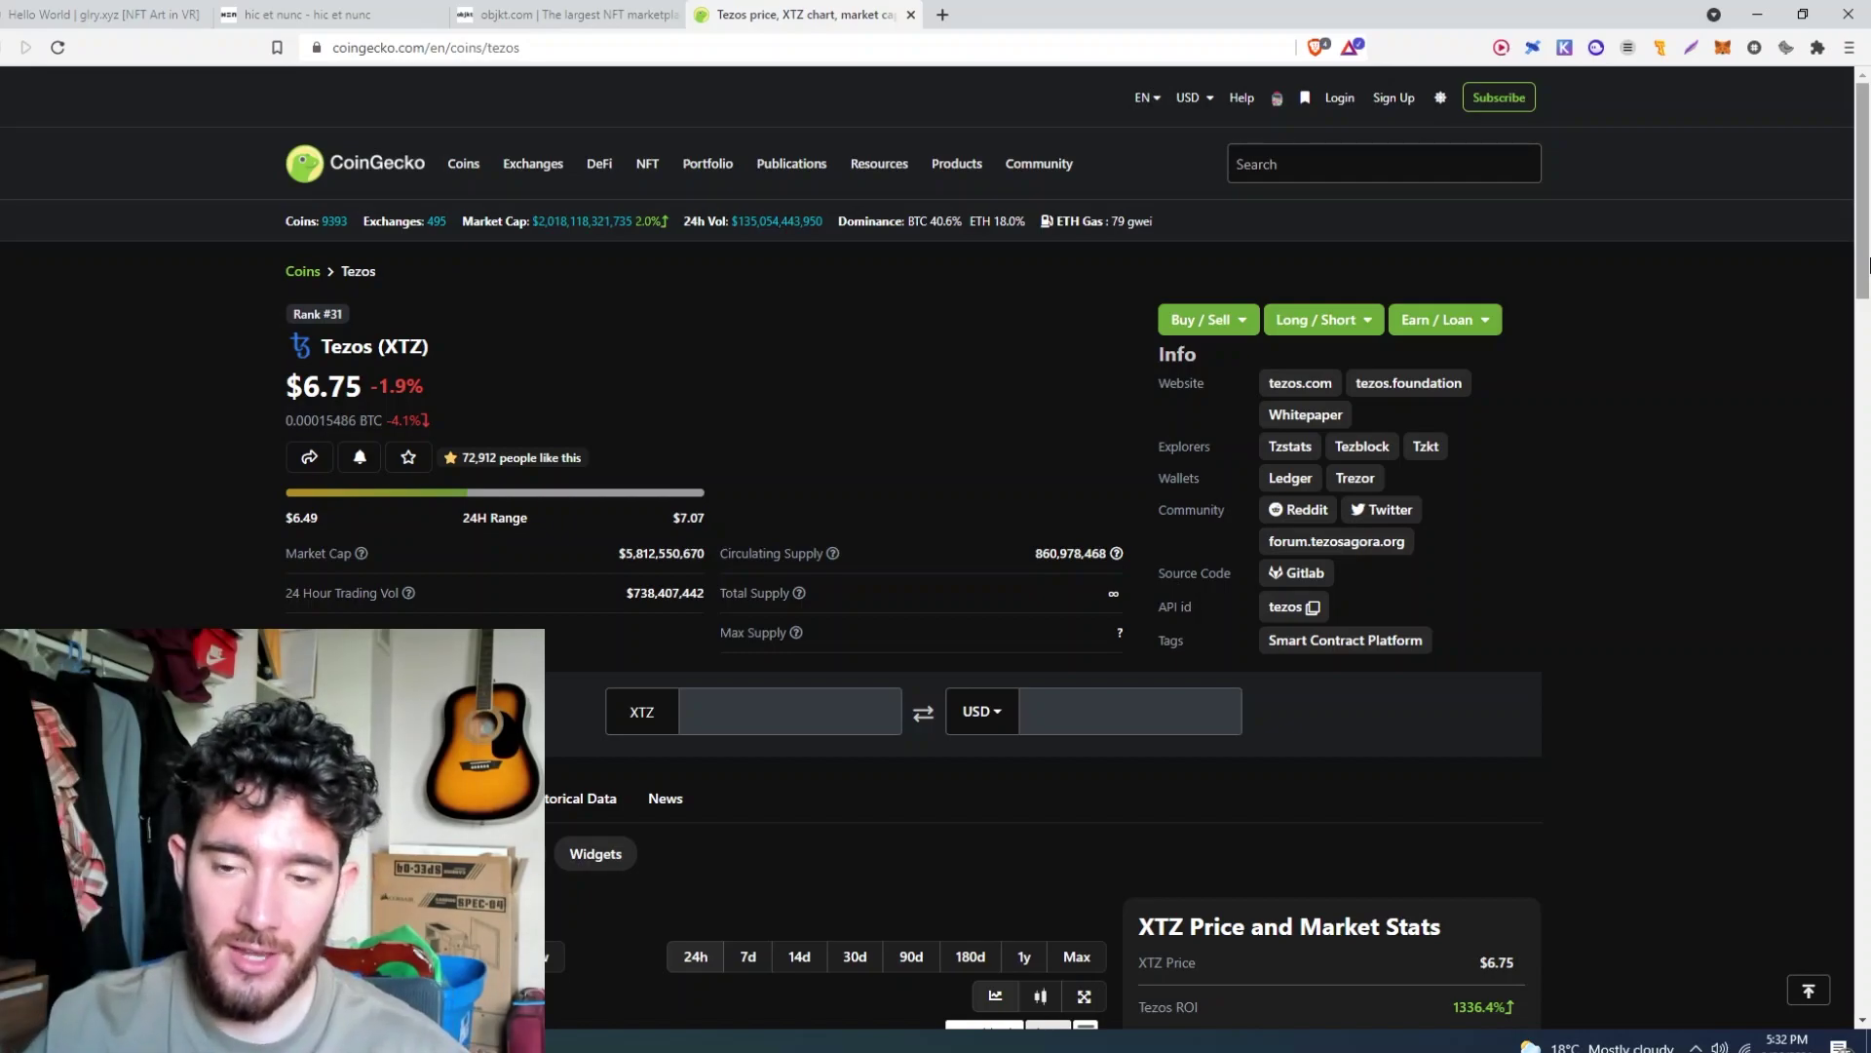
- Scroll to the Markets section and show all Tezos (XTZ) trading pairs
{"action": "scroll", "coordinate": [1706, 239], "scroll_direction": "down", "scroll_amount": 3}
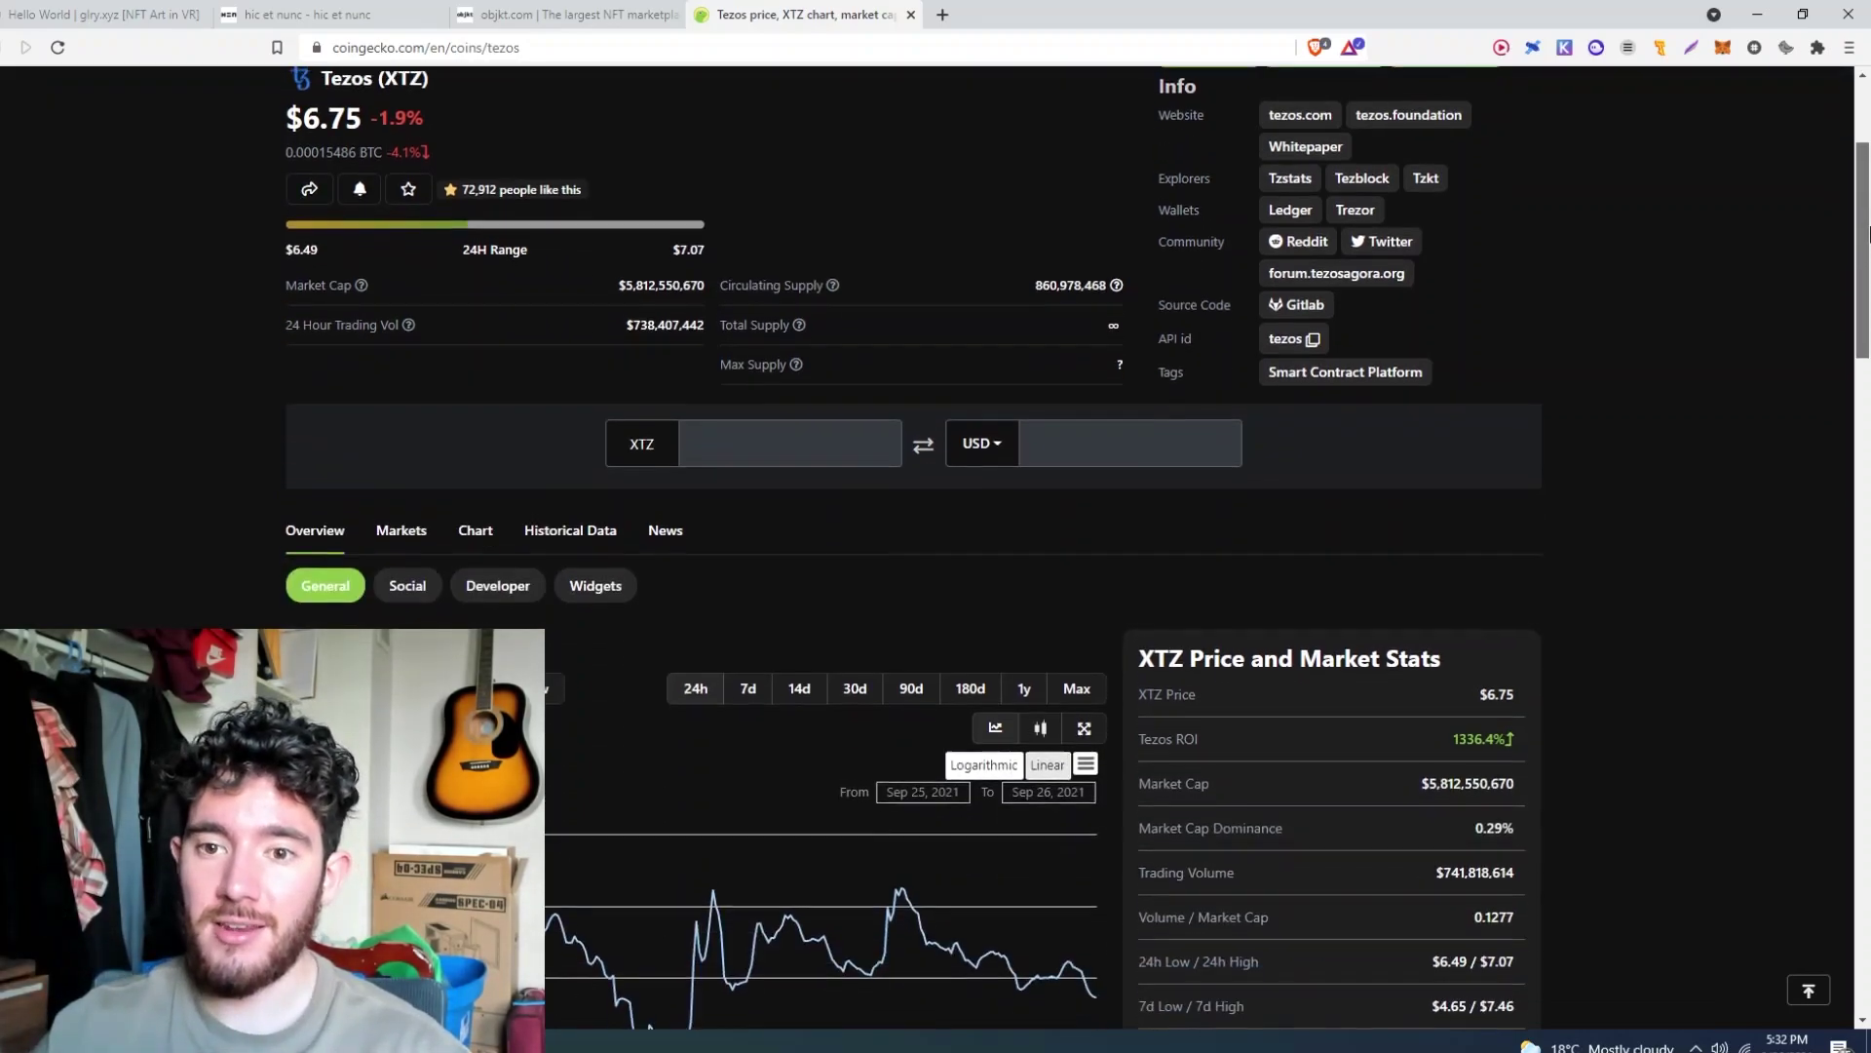
{"action": "scroll", "coordinate": [1867, 173], "scroll_direction": "up", "scroll_amount": 3}
{"action": "scroll", "coordinate": [1868, 174], "scroll_direction": "down", "scroll_amount": 2}
{"action": "scroll", "coordinate": [1867, 175], "scroll_direction": "up", "scroll_amount": 2}
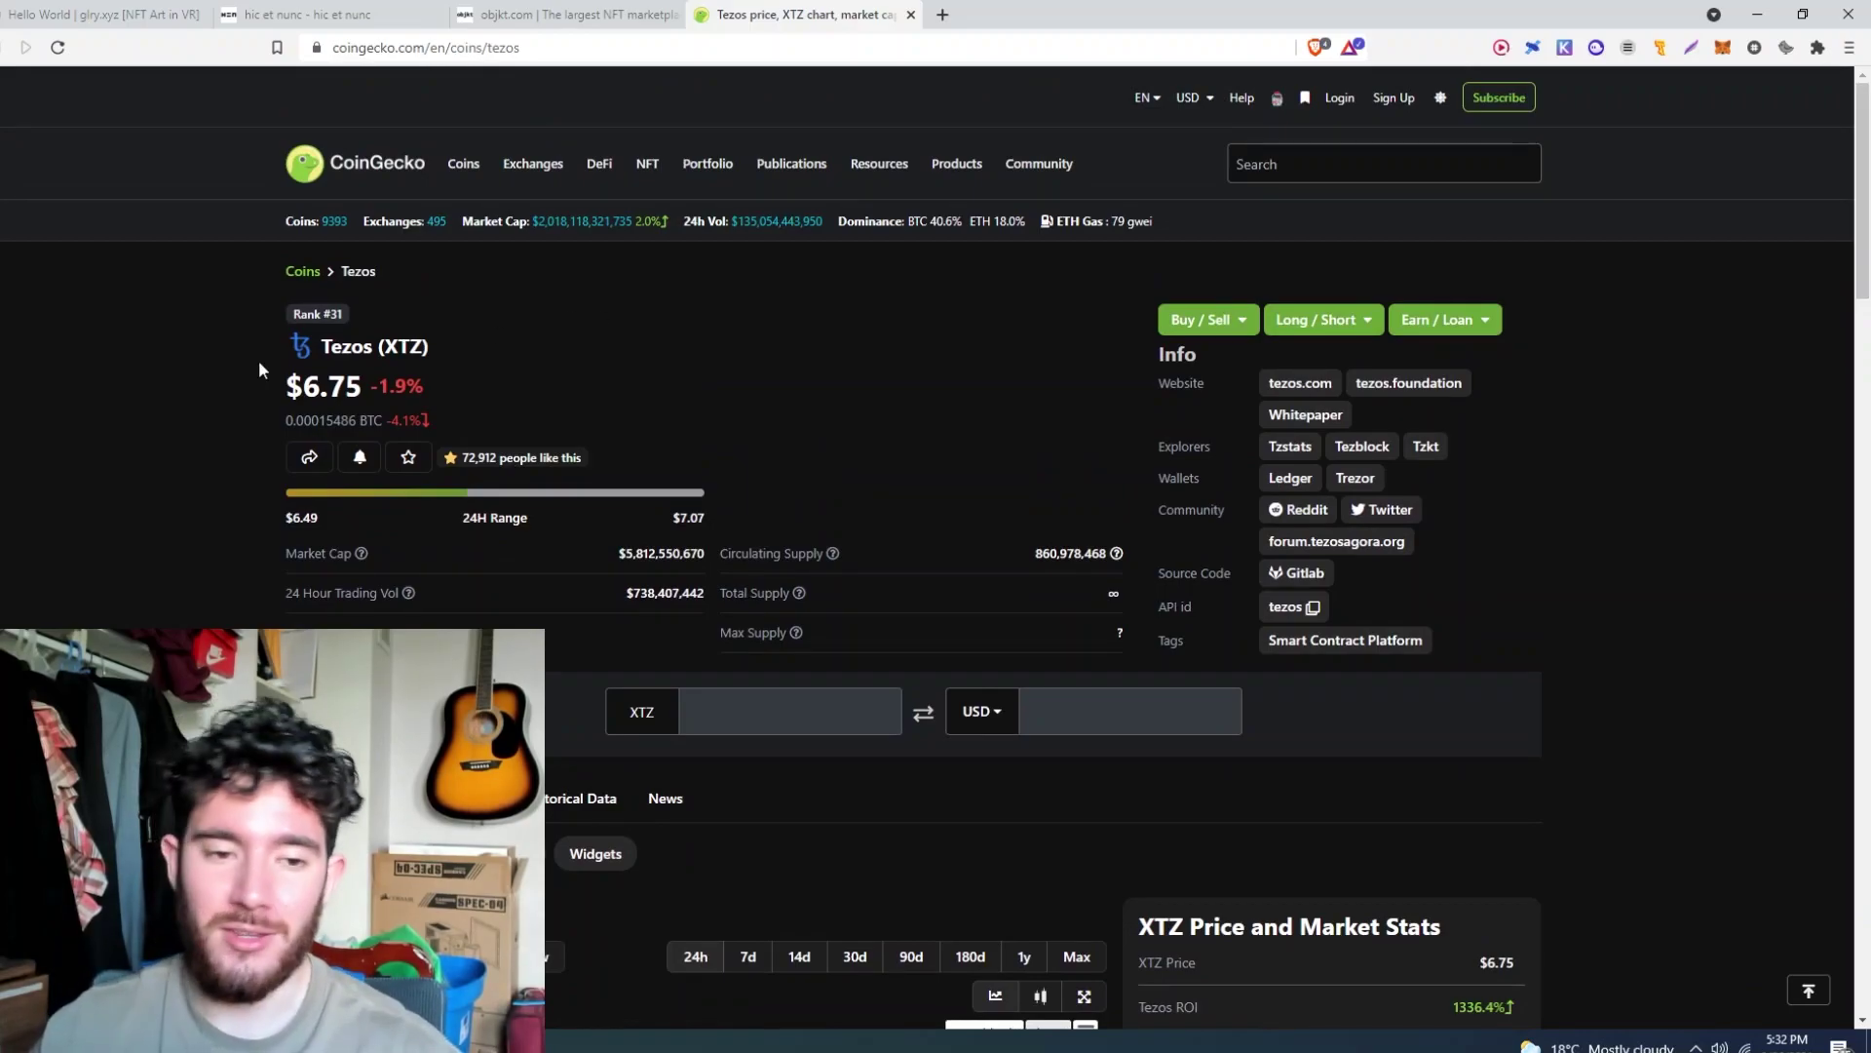
{"action": "scroll", "coordinate": [127, 360], "scroll_direction": "down", "scroll_amount": 15}
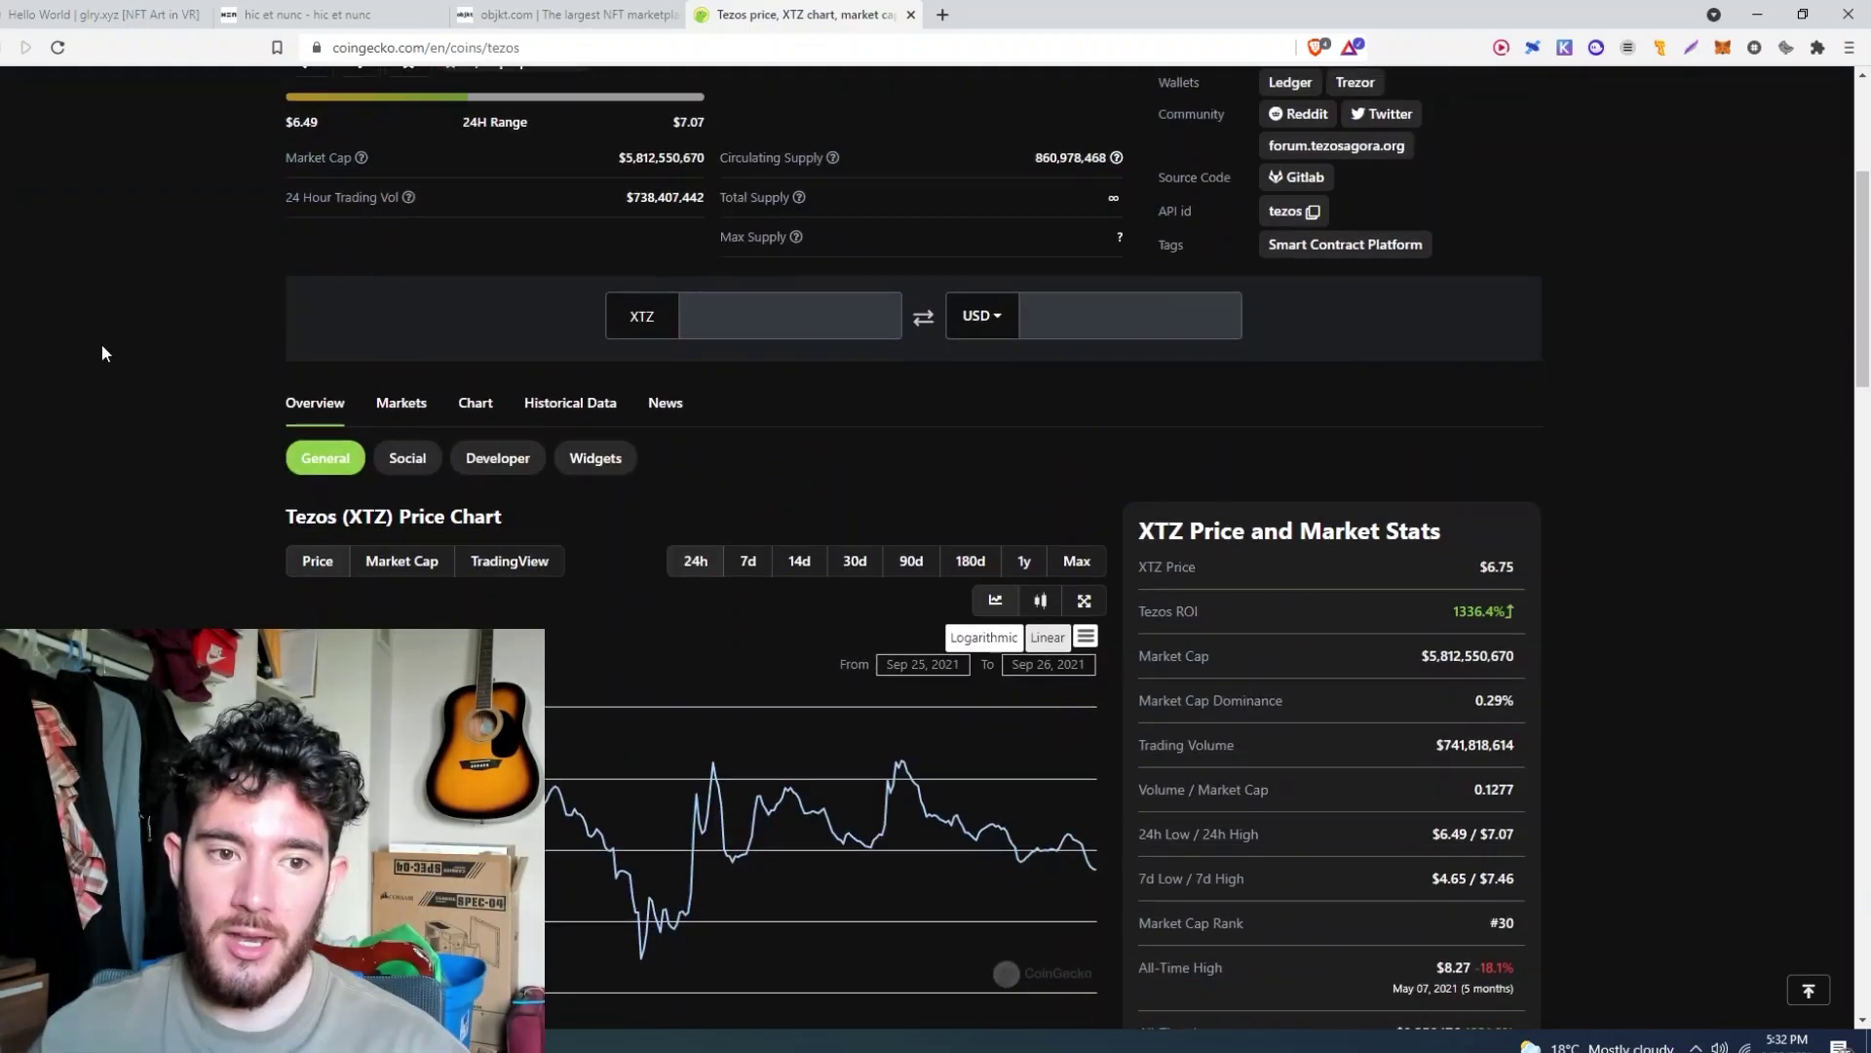
{"action": "scroll", "coordinate": [110, 356], "scroll_direction": "down", "scroll_amount": 1}
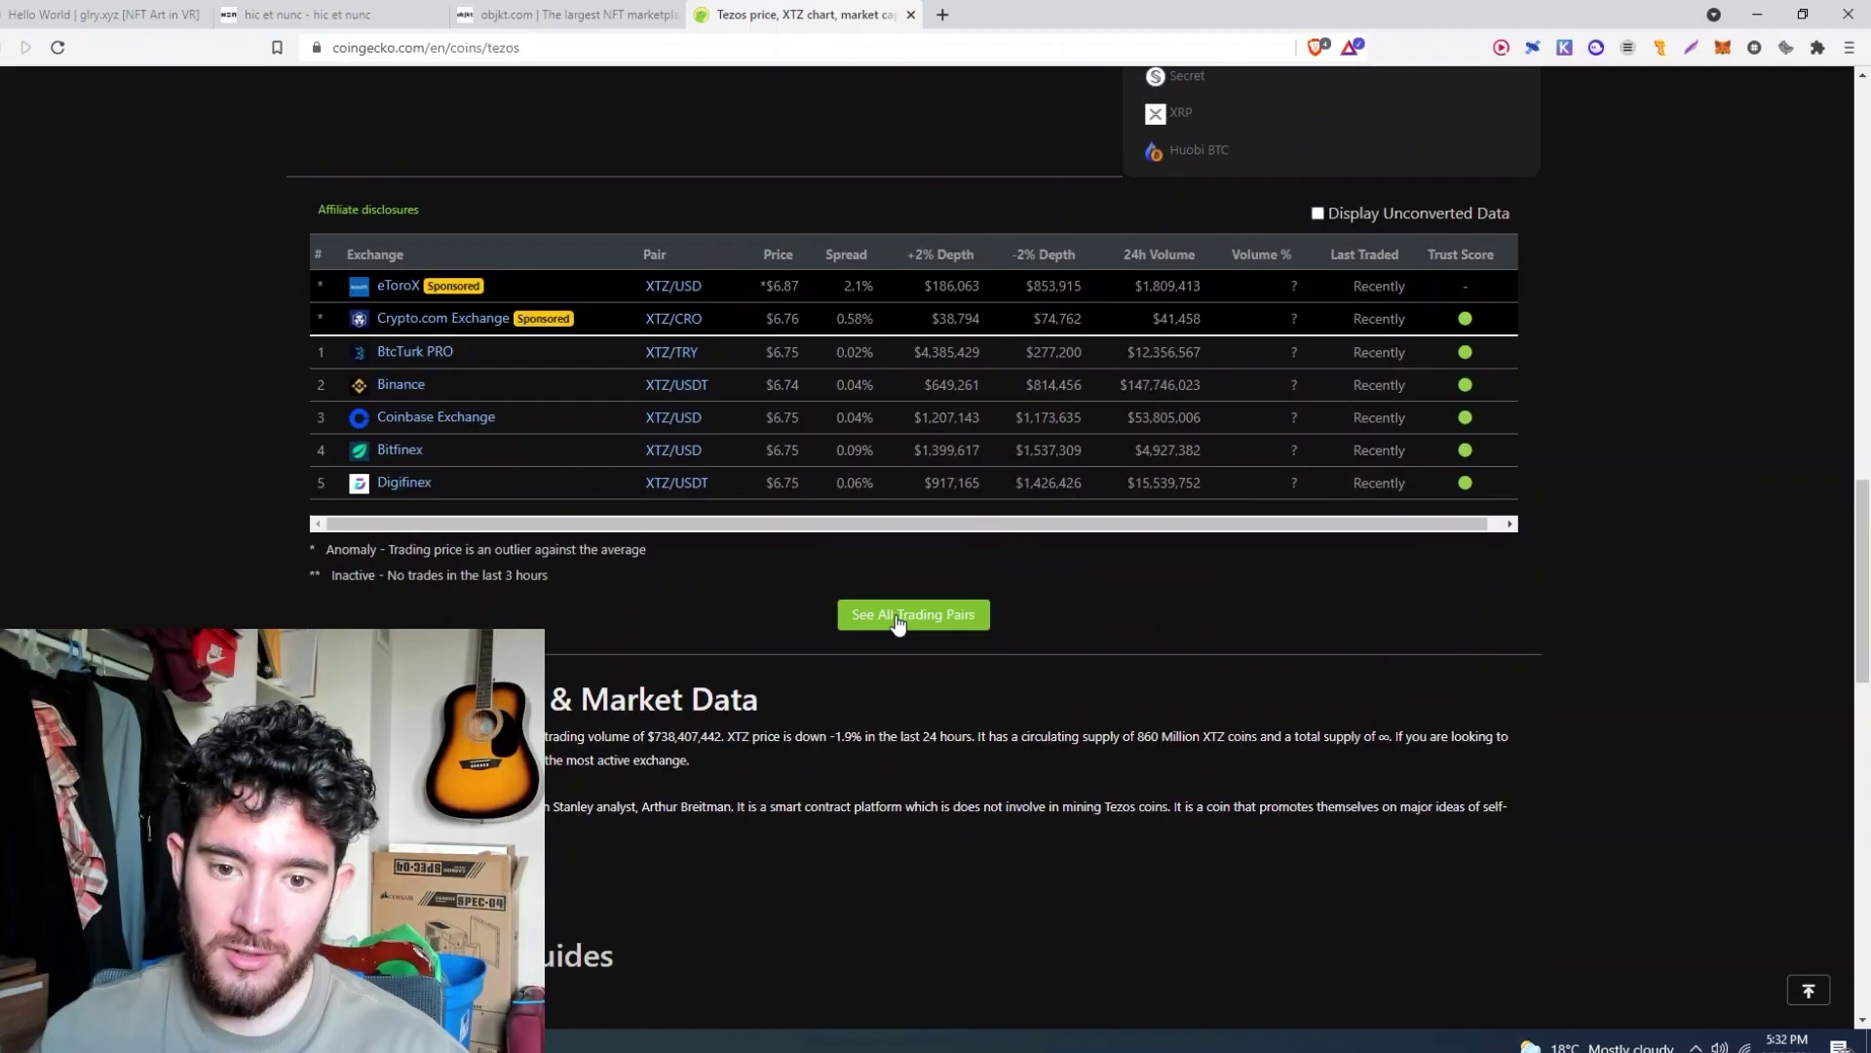
{"action": "left_click", "coordinate": [848, 772]}
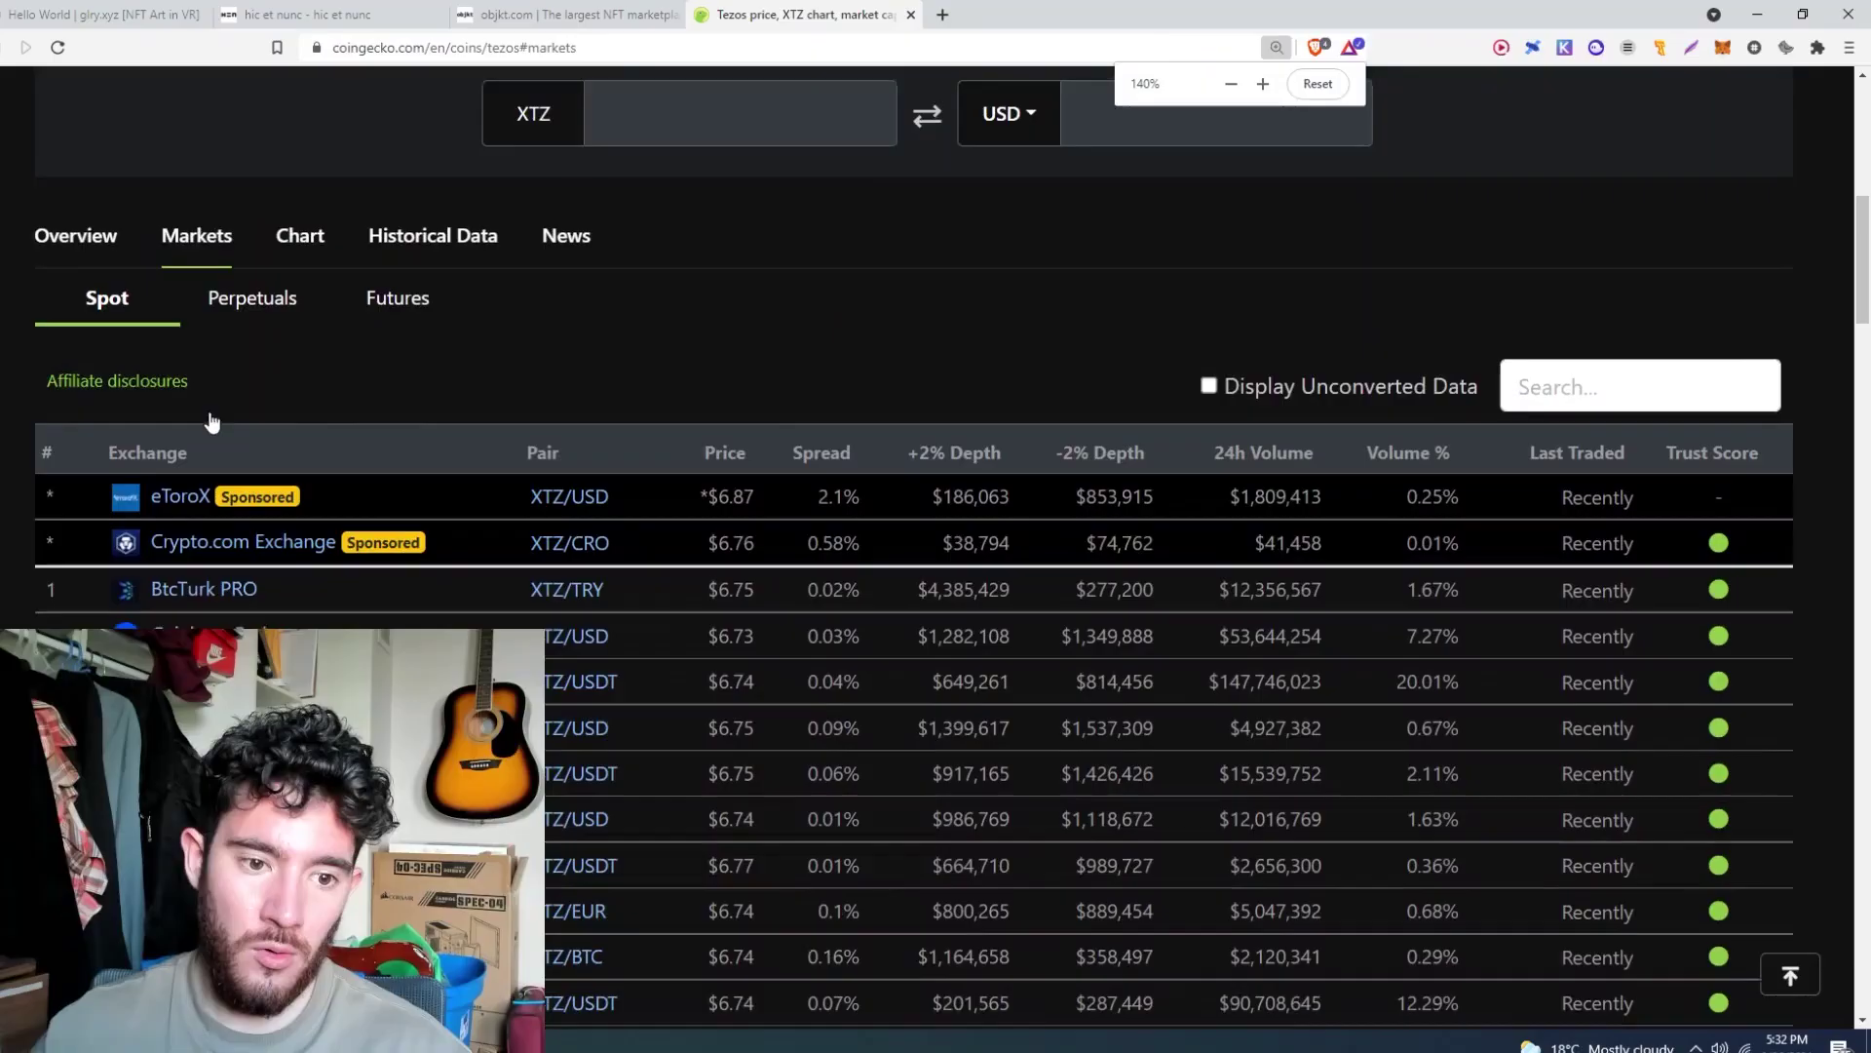
- Zoom the trading-pairs table out and back in to review it, then load the Temple Wallet site
{"action": "scroll", "coordinate": [209, 418], "scroll_direction": "down", "scroll_amount": 3}
{"action": "key", "text": "ctrl+minus"}
{"action": "key", "text": "ctrl+minus"}
{"action": "key", "text": "ctrl+minus"}
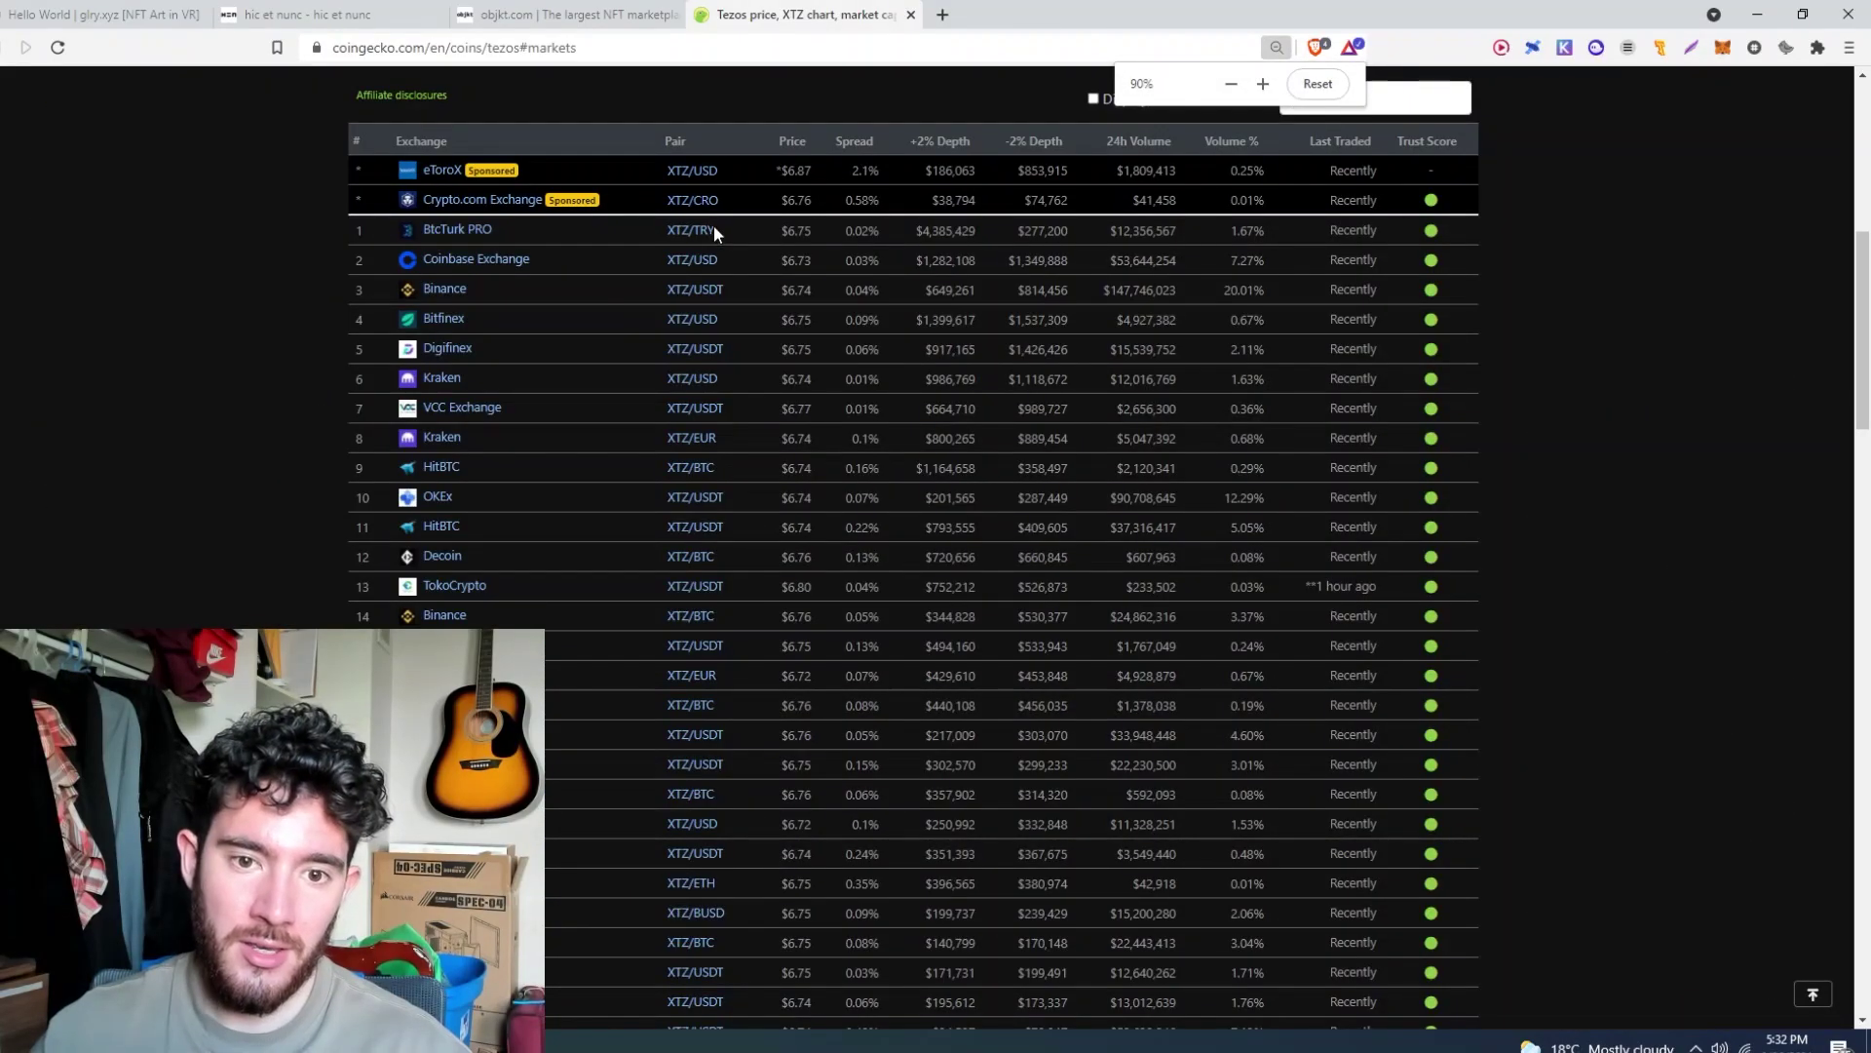
{"action": "left_click_drag", "start_coordinate": [674, 200], "coordinate": [733, 553]}
{"action": "left_click", "coordinate": [102, 595]}
{"action": "key", "text": "ctrl+plus"}
{"action": "key", "text": "ctrl+plus"}
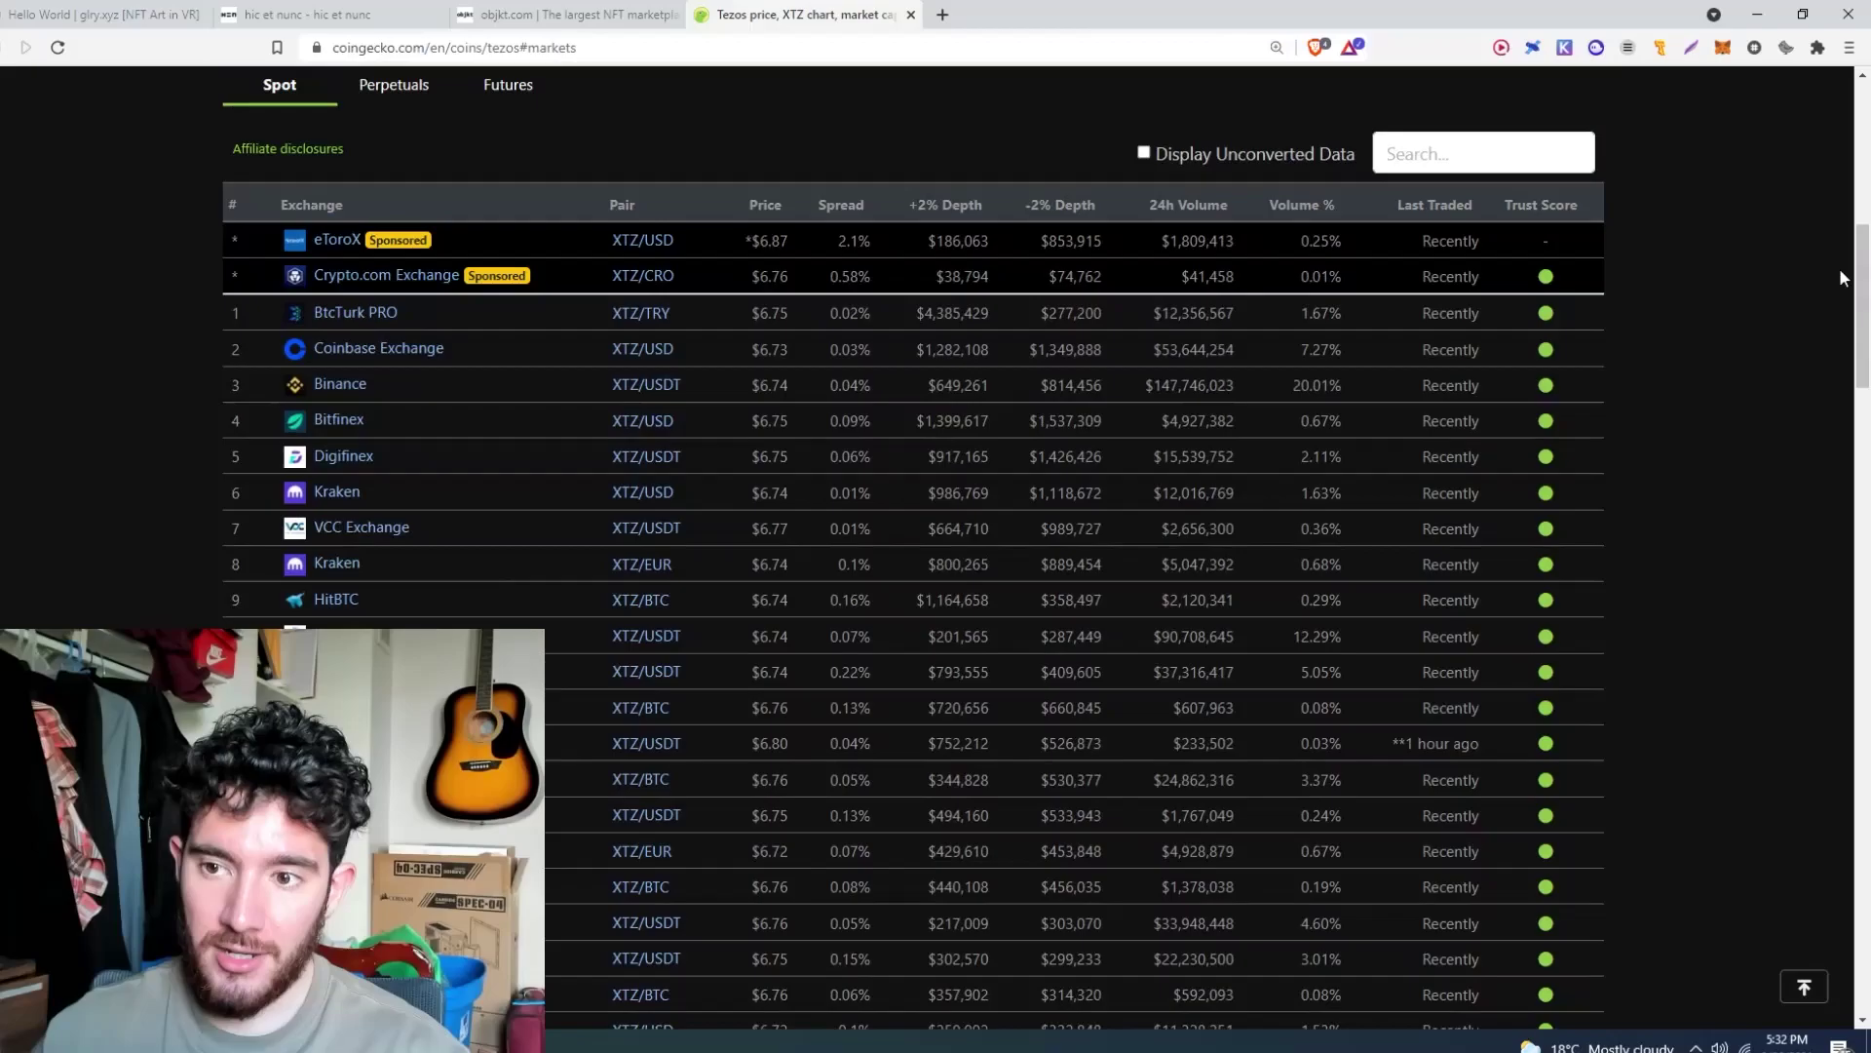
{"action": "left_click_drag", "start_coordinate": [1868, 278], "coordinate": [1869, 314]}
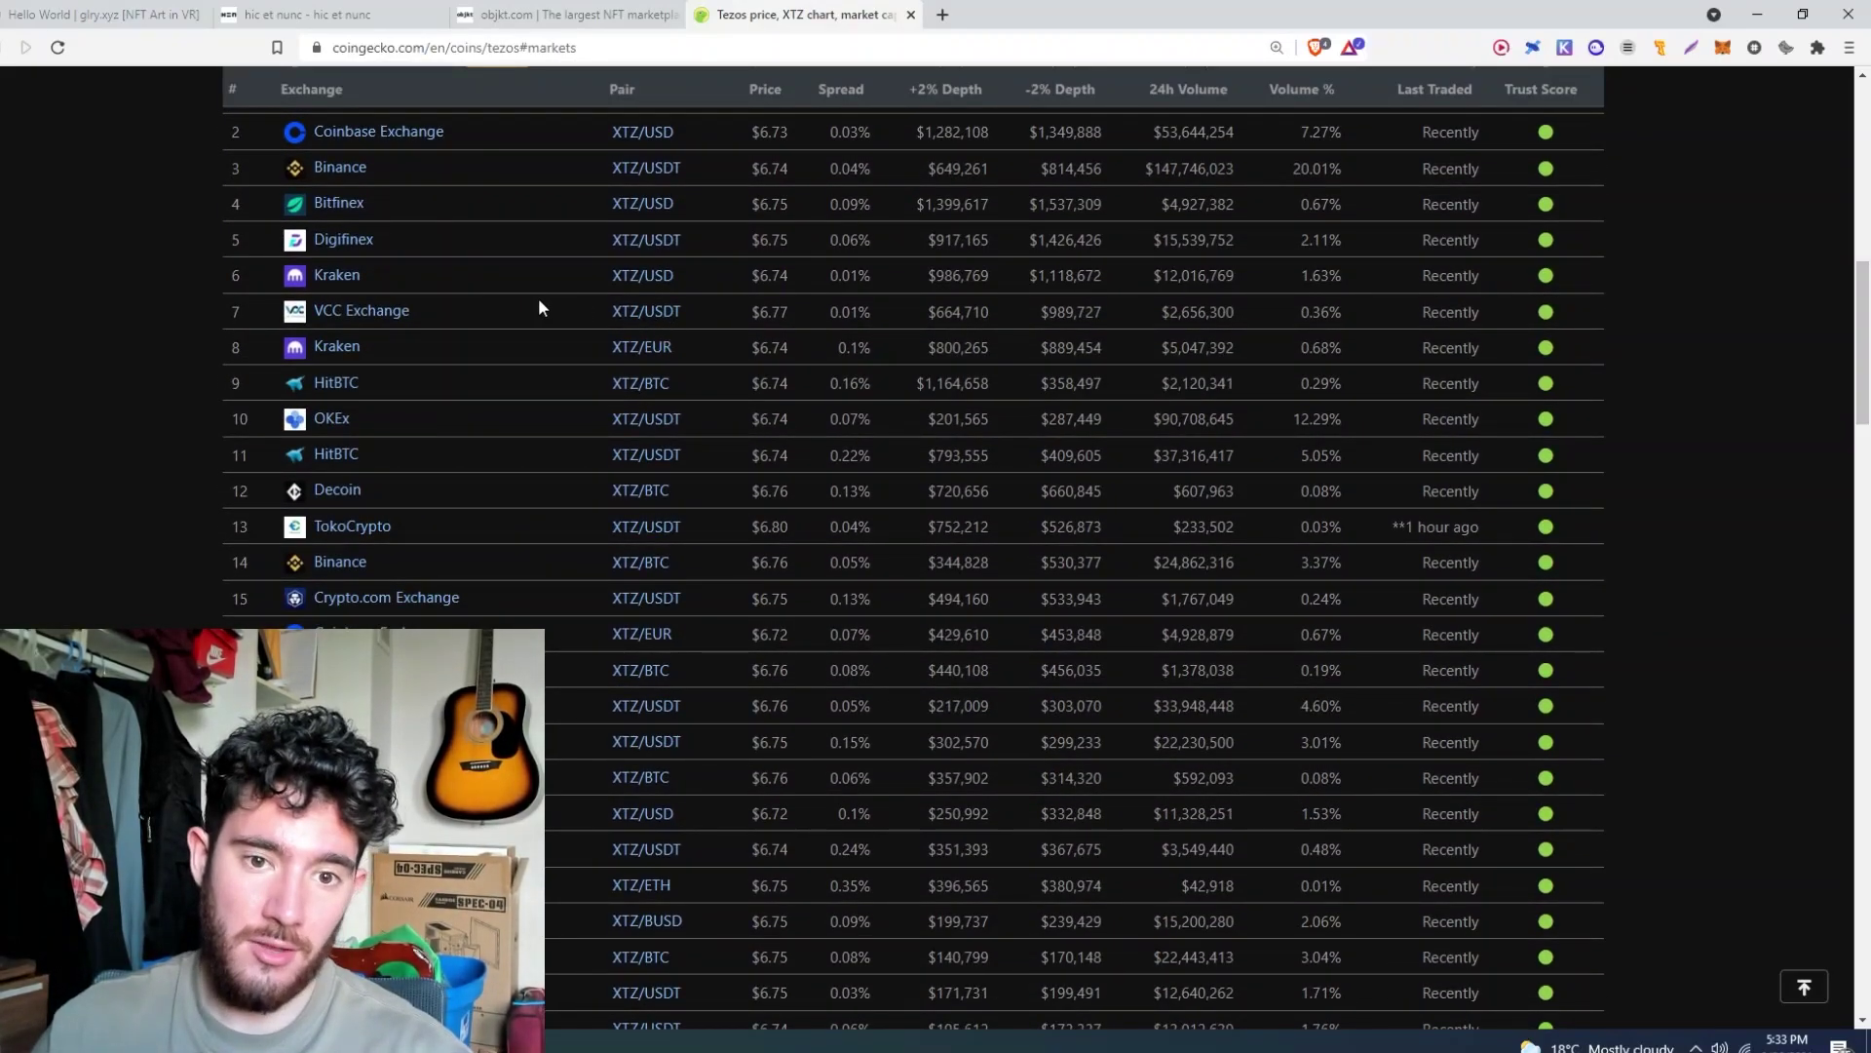
{"action": "scroll", "coordinate": [163, 347], "scroll_direction": "down", "scroll_amount": 6}
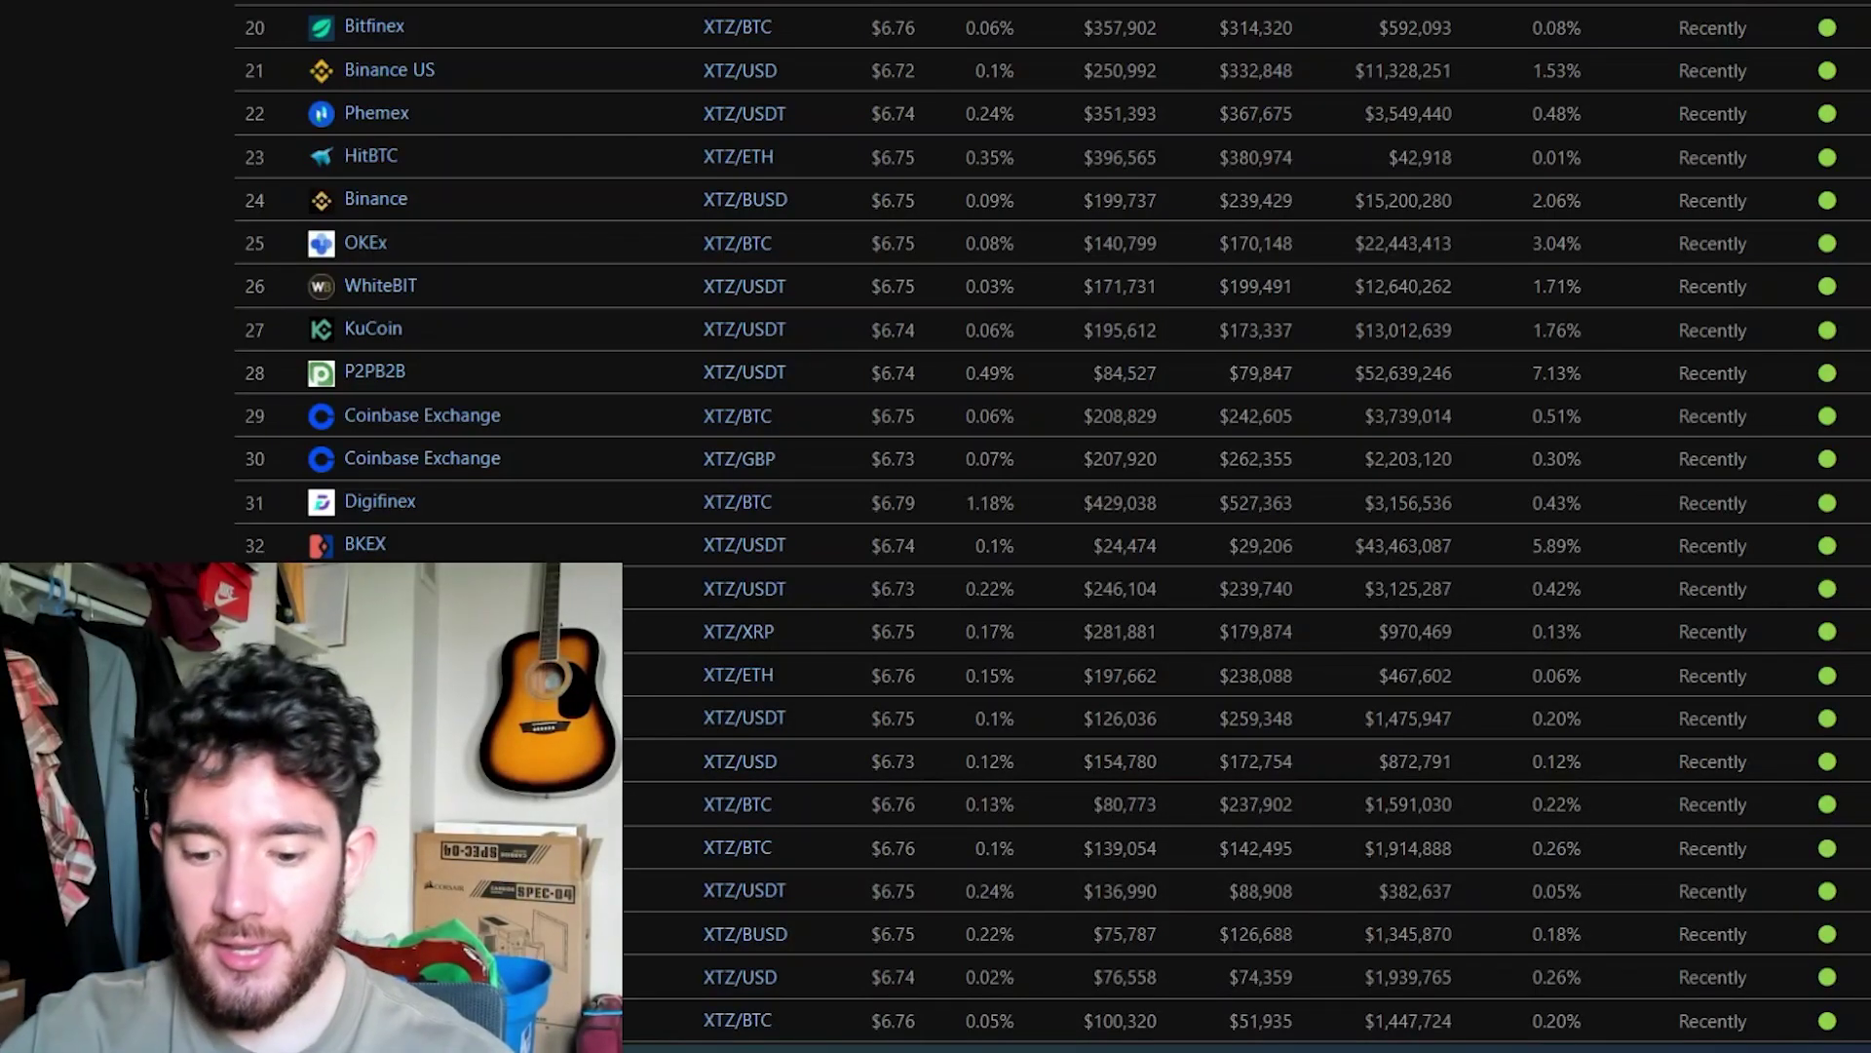
{"action": "type", "text": "temple"}
{"action": "key", "text": "Return"}
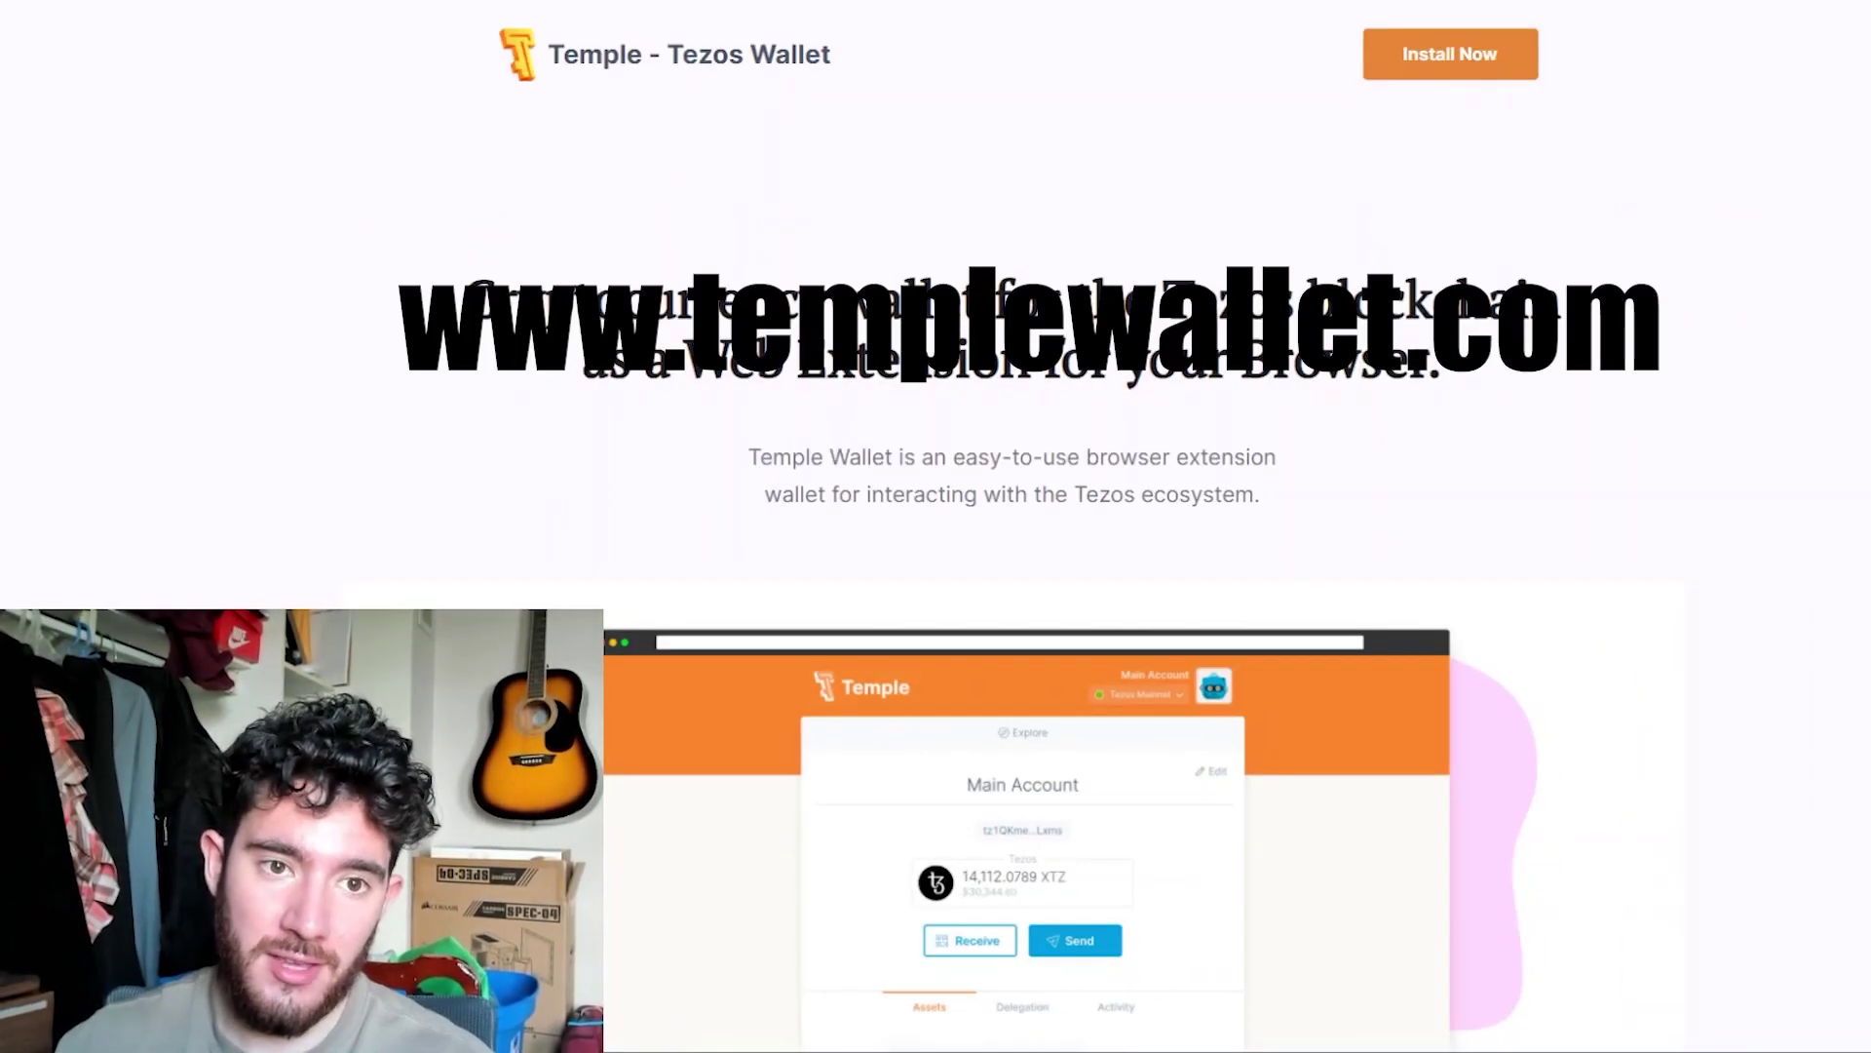
- Open the Temple Wallet download page with Install Now
{"action": "left_click", "coordinate": [1453, 56]}
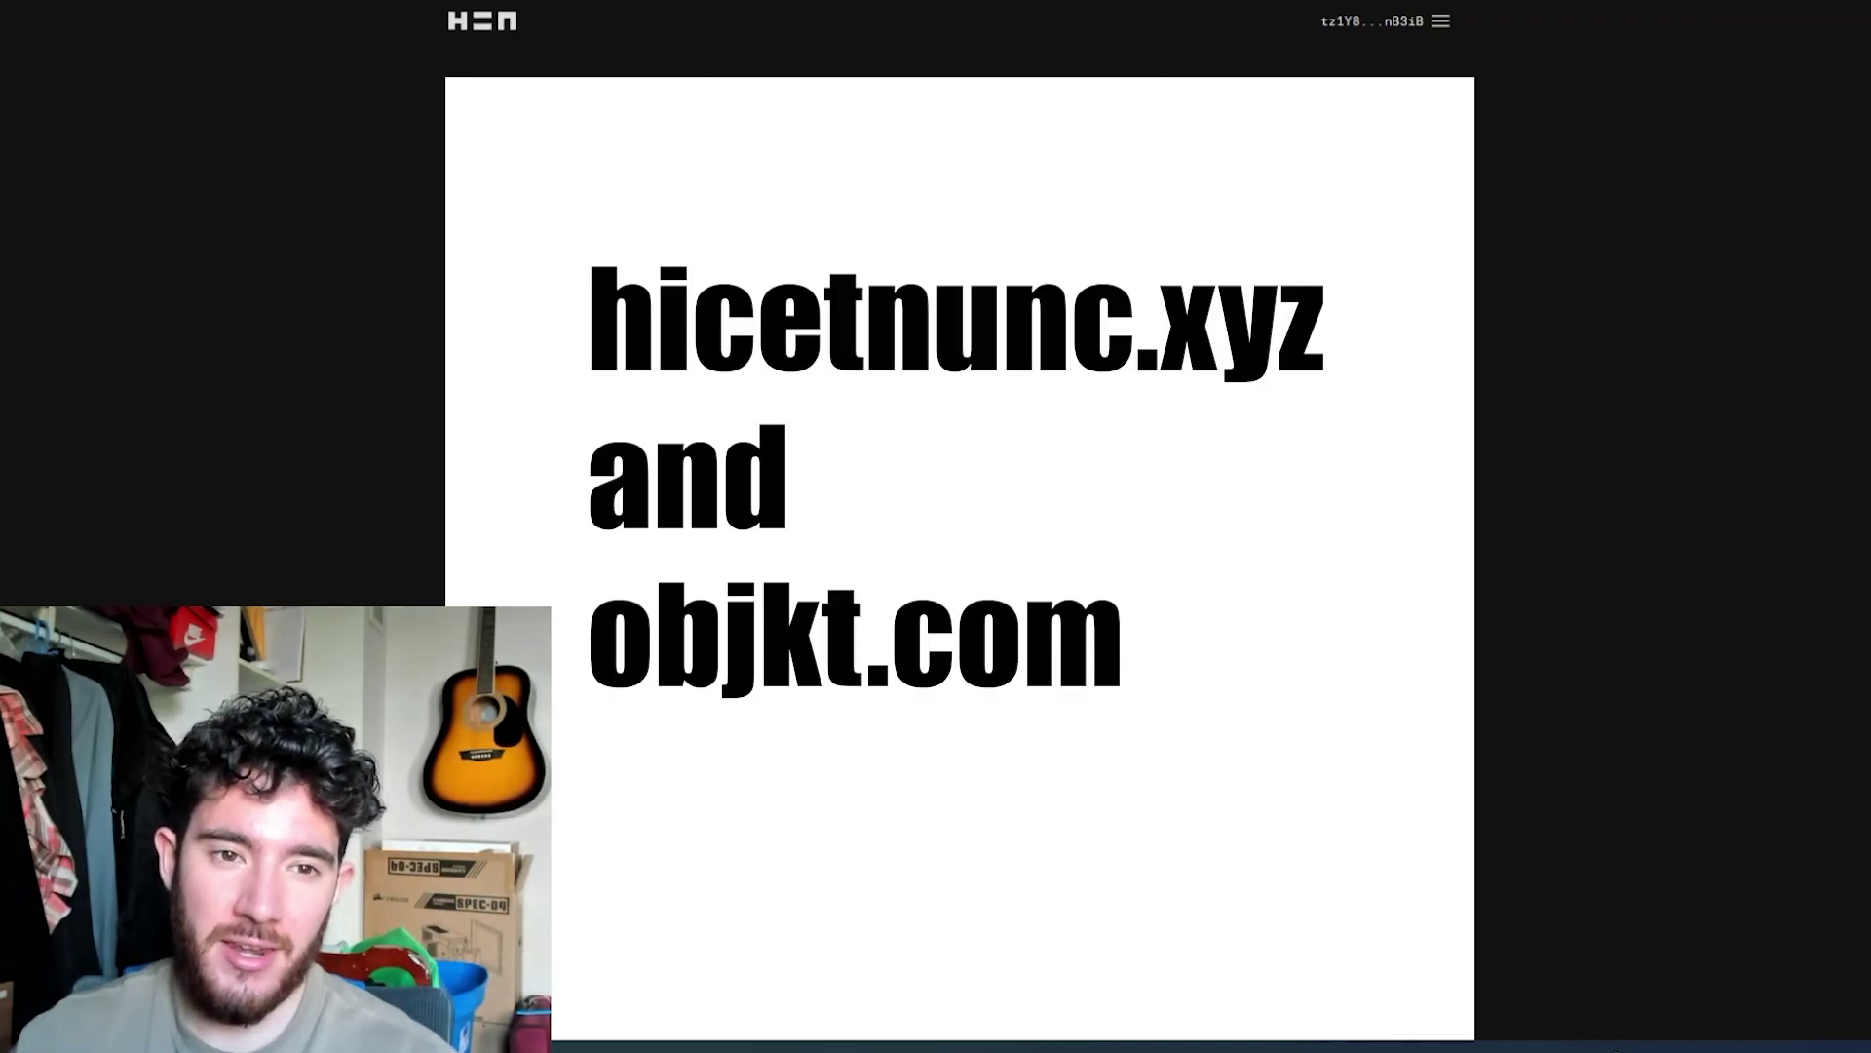
{"action": "scroll", "coordinate": [341, 86], "scroll_direction": "down", "scroll_amount": 10}
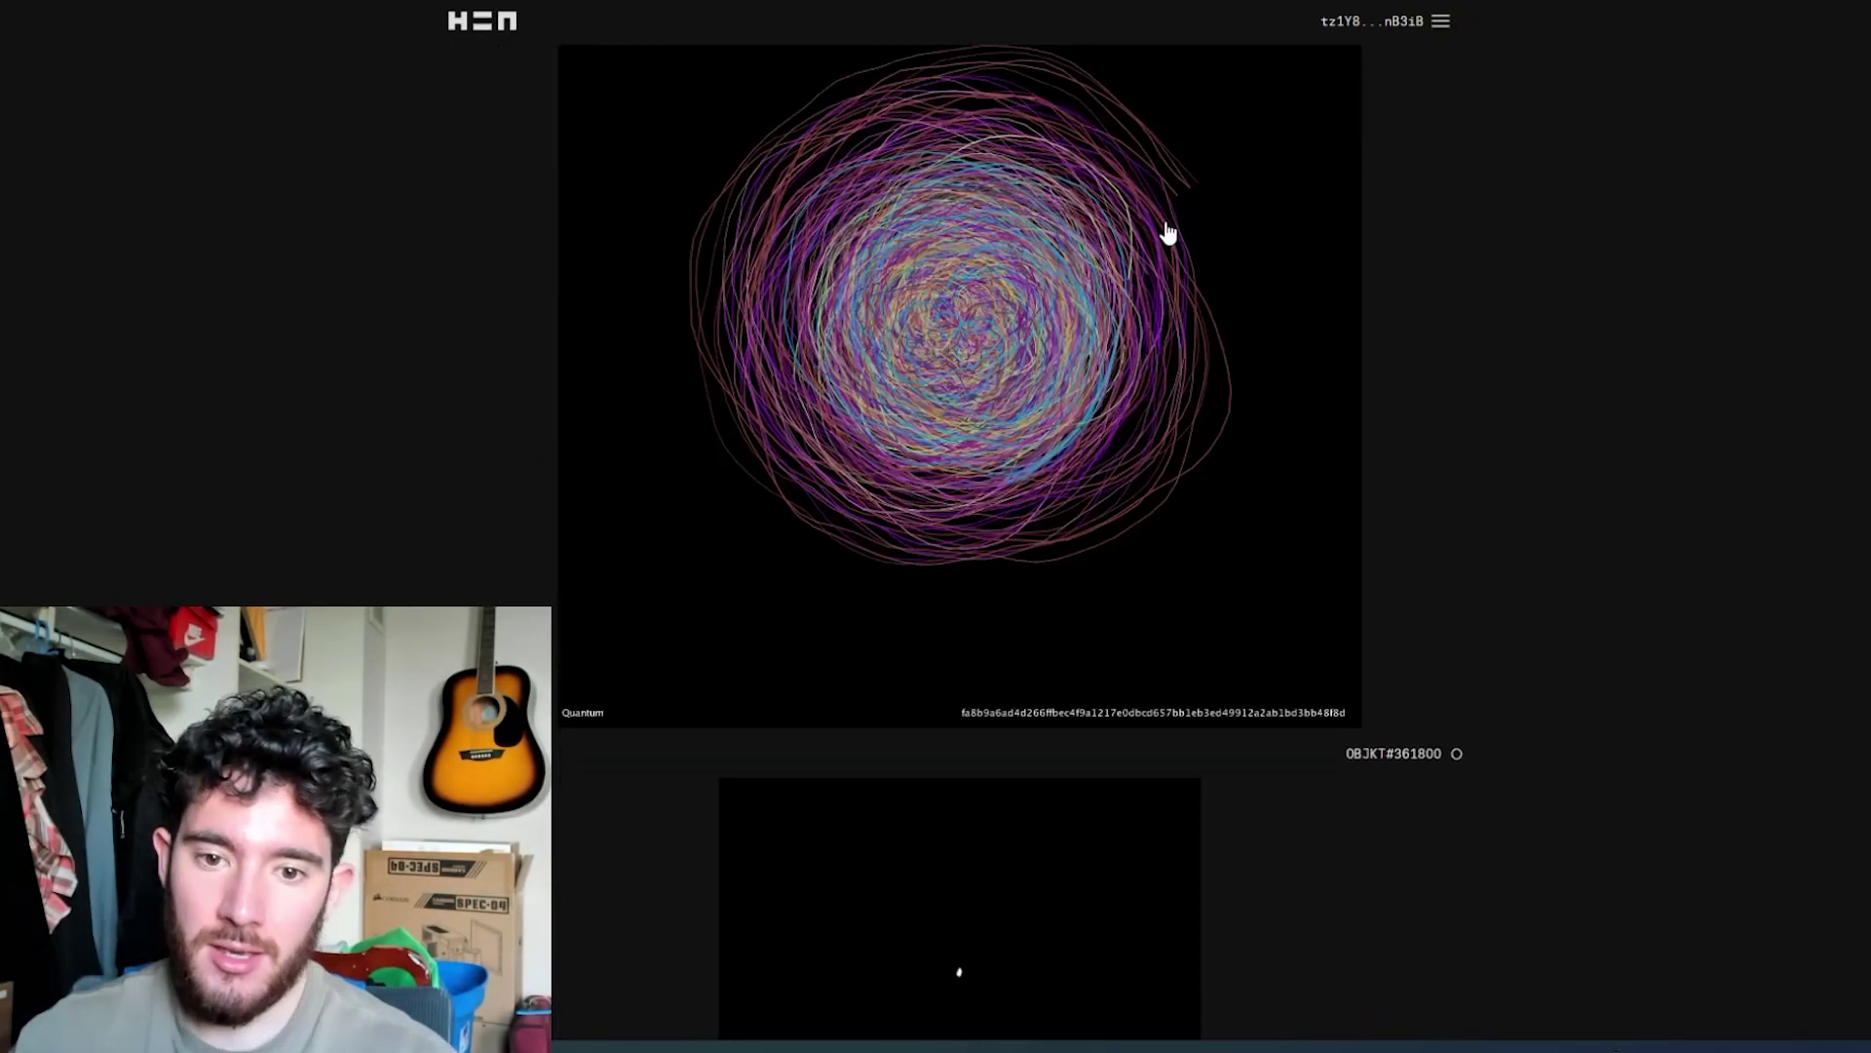
{"action": "scroll", "coordinate": [1099, 461], "scroll_direction": "up", "scroll_amount": 2}
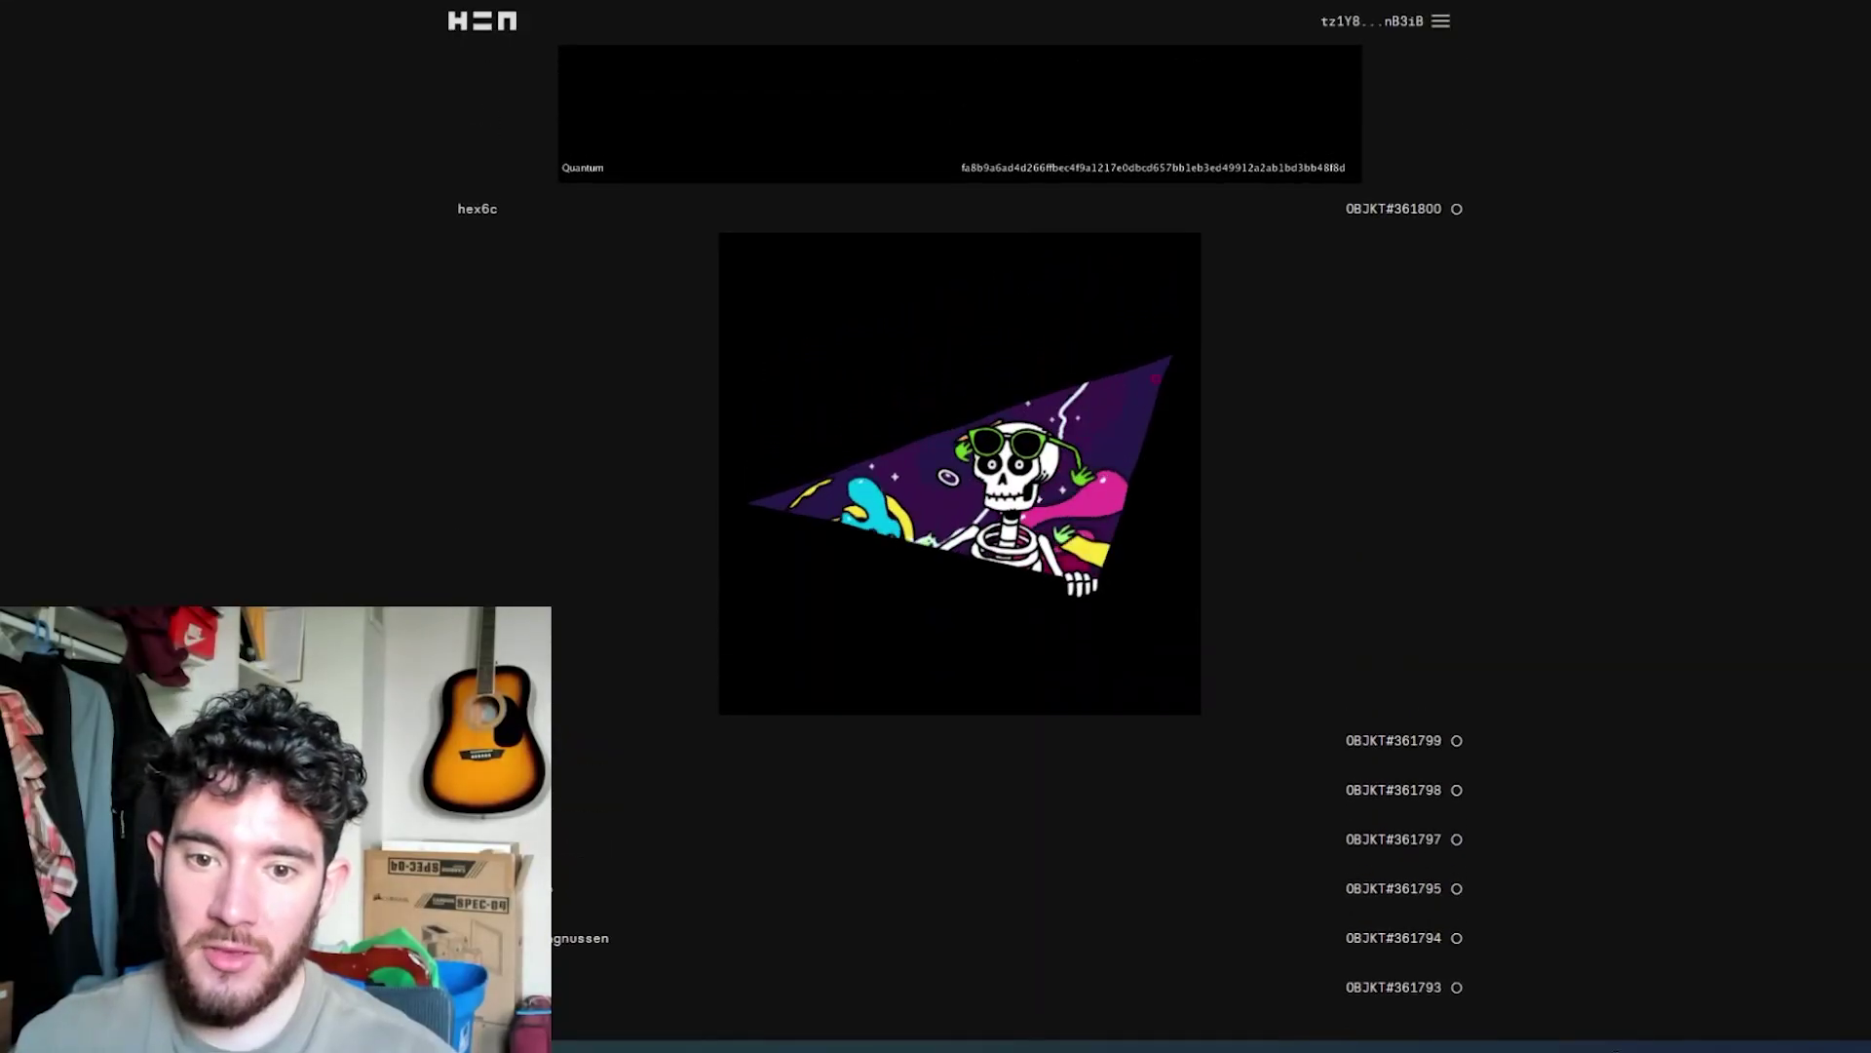
{"action": "left_click", "coordinate": [1099, 461]}
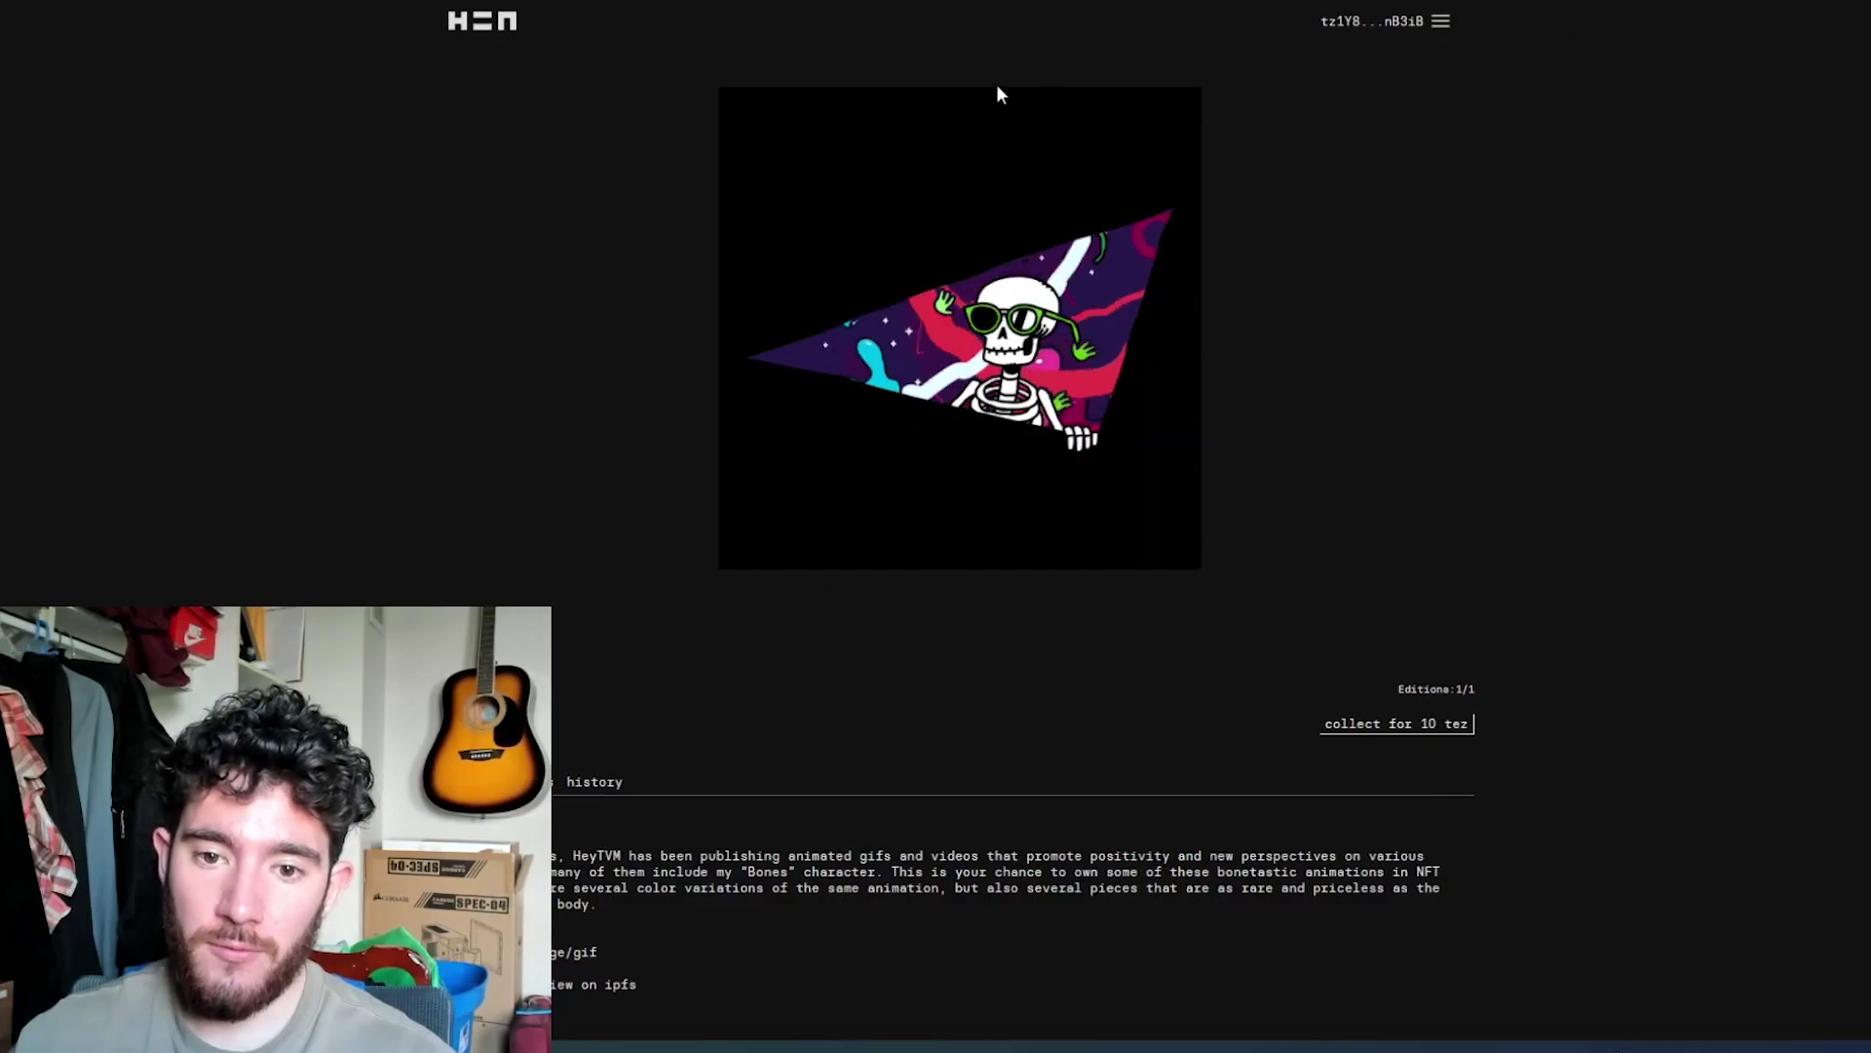
{"action": "left_click", "coordinate": [490, 29]}
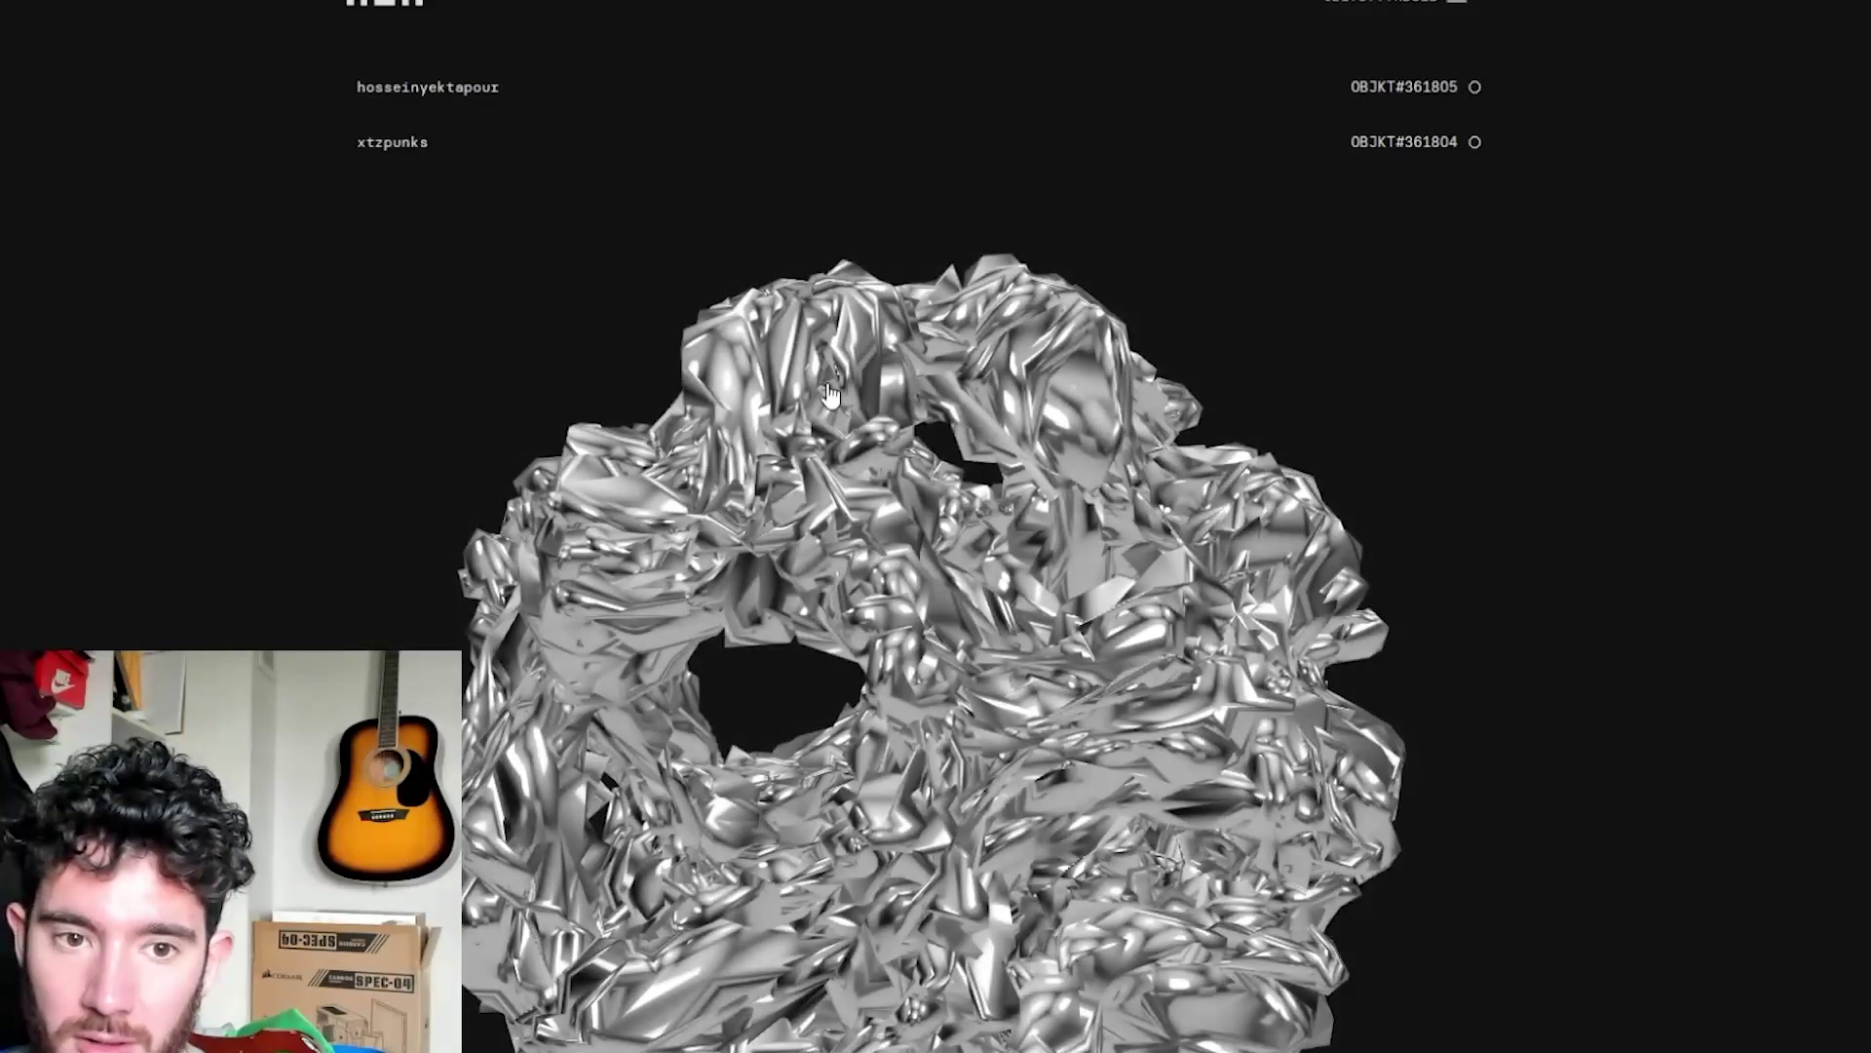
{"action": "left_click", "coordinate": [829, 392]}
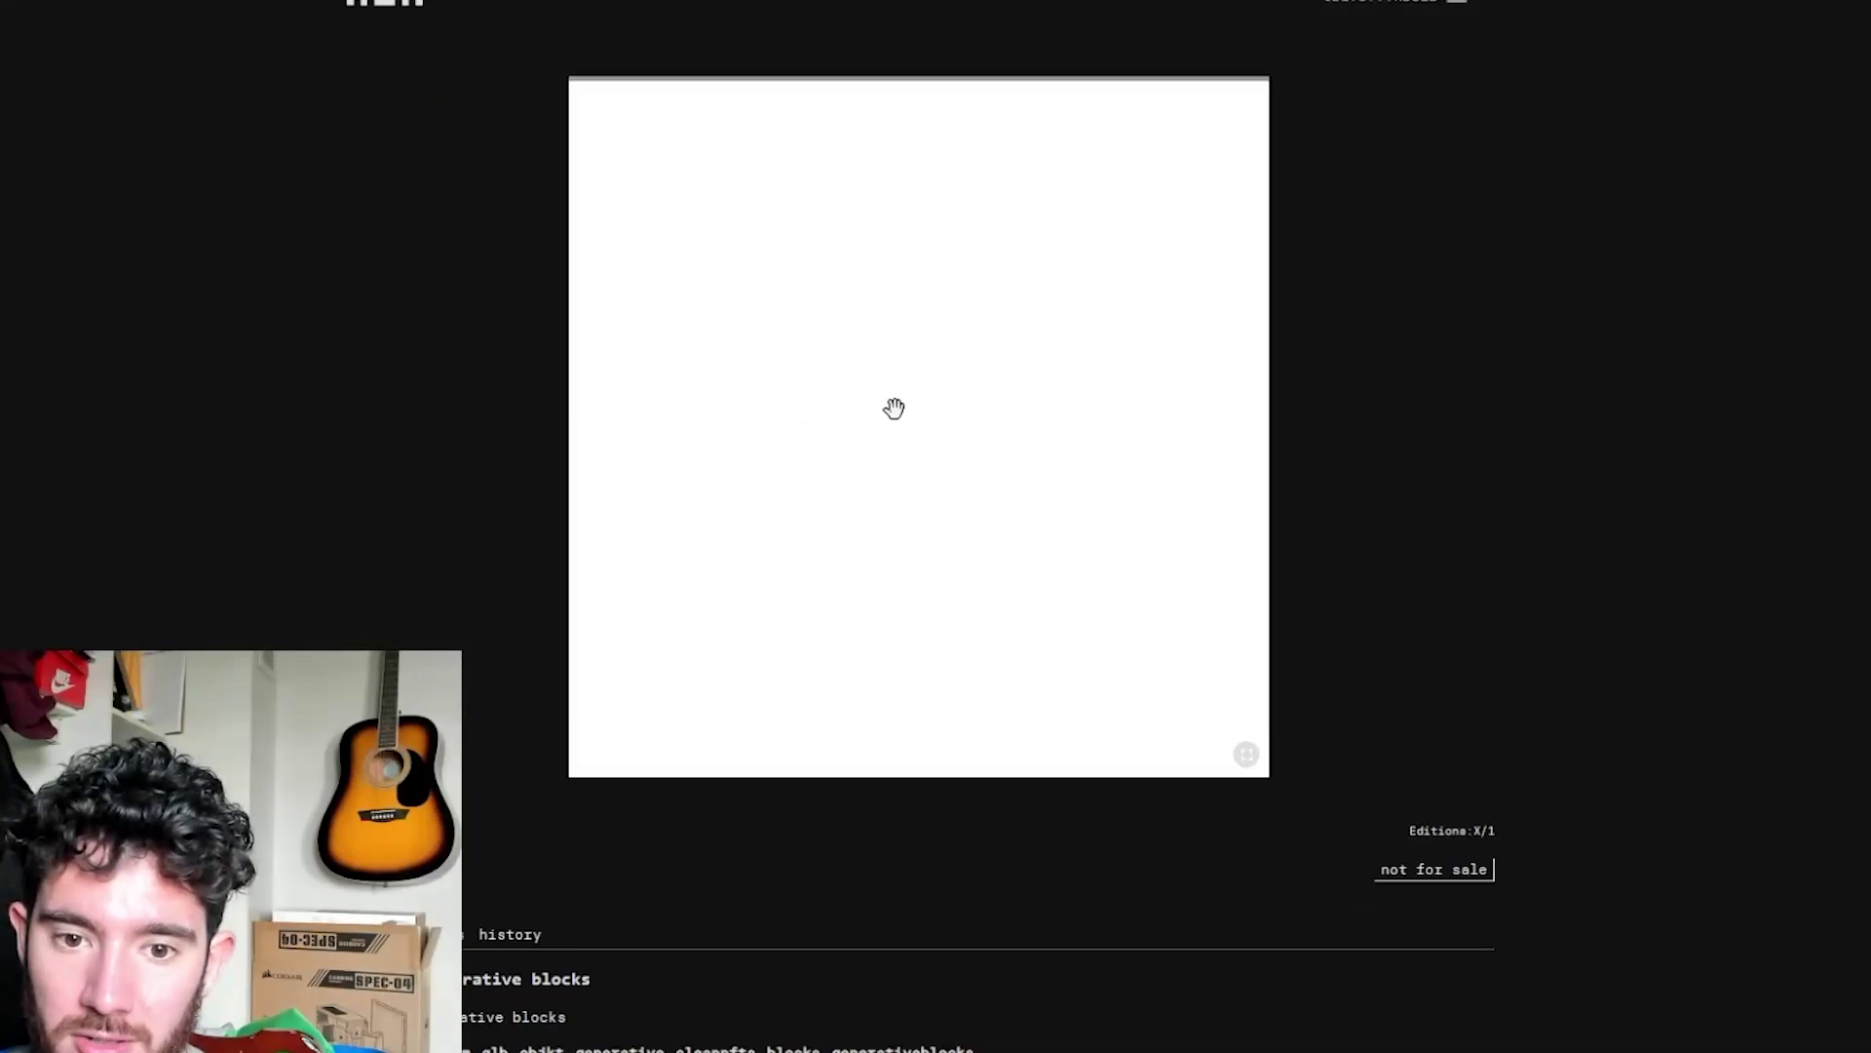
{"action": "key", "text": "alt+Left"}
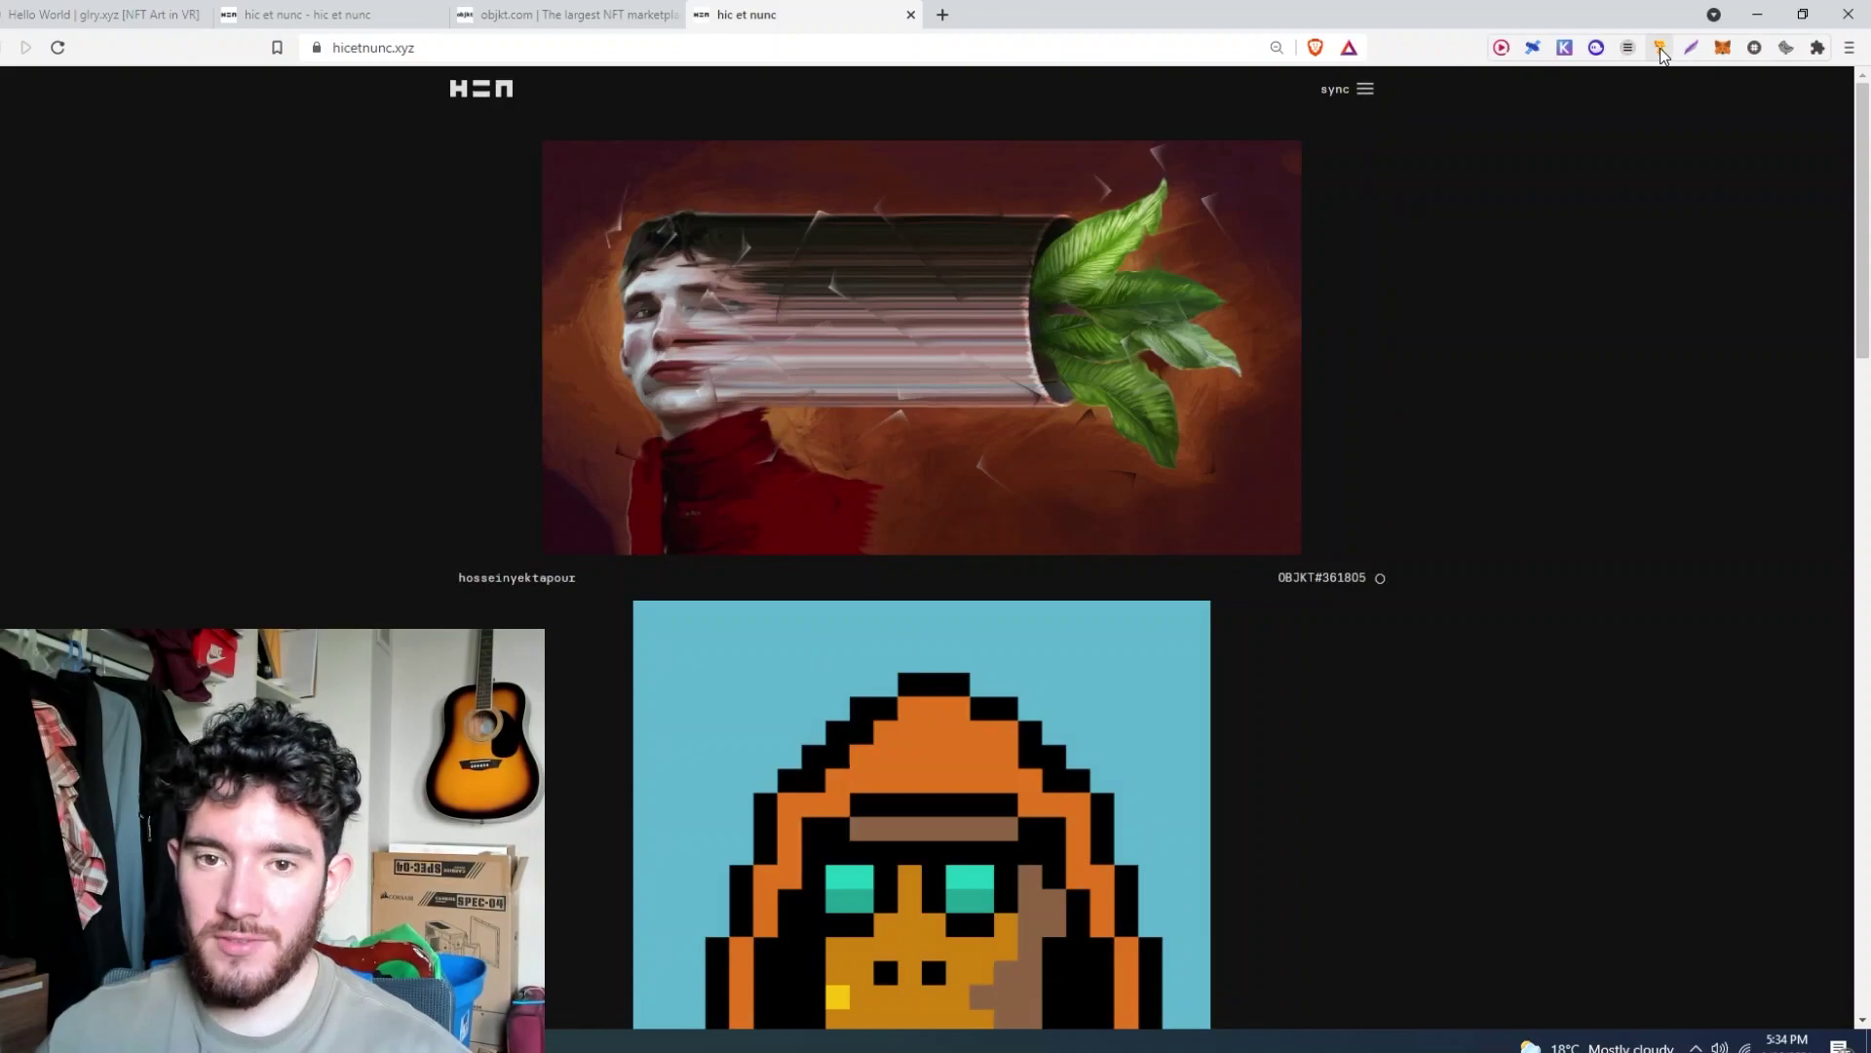
- Sync hic et nunc with Temple Wallet and approve the connection to hicetnunc.xyz
{"action": "left_click", "coordinate": [1658, 46]}
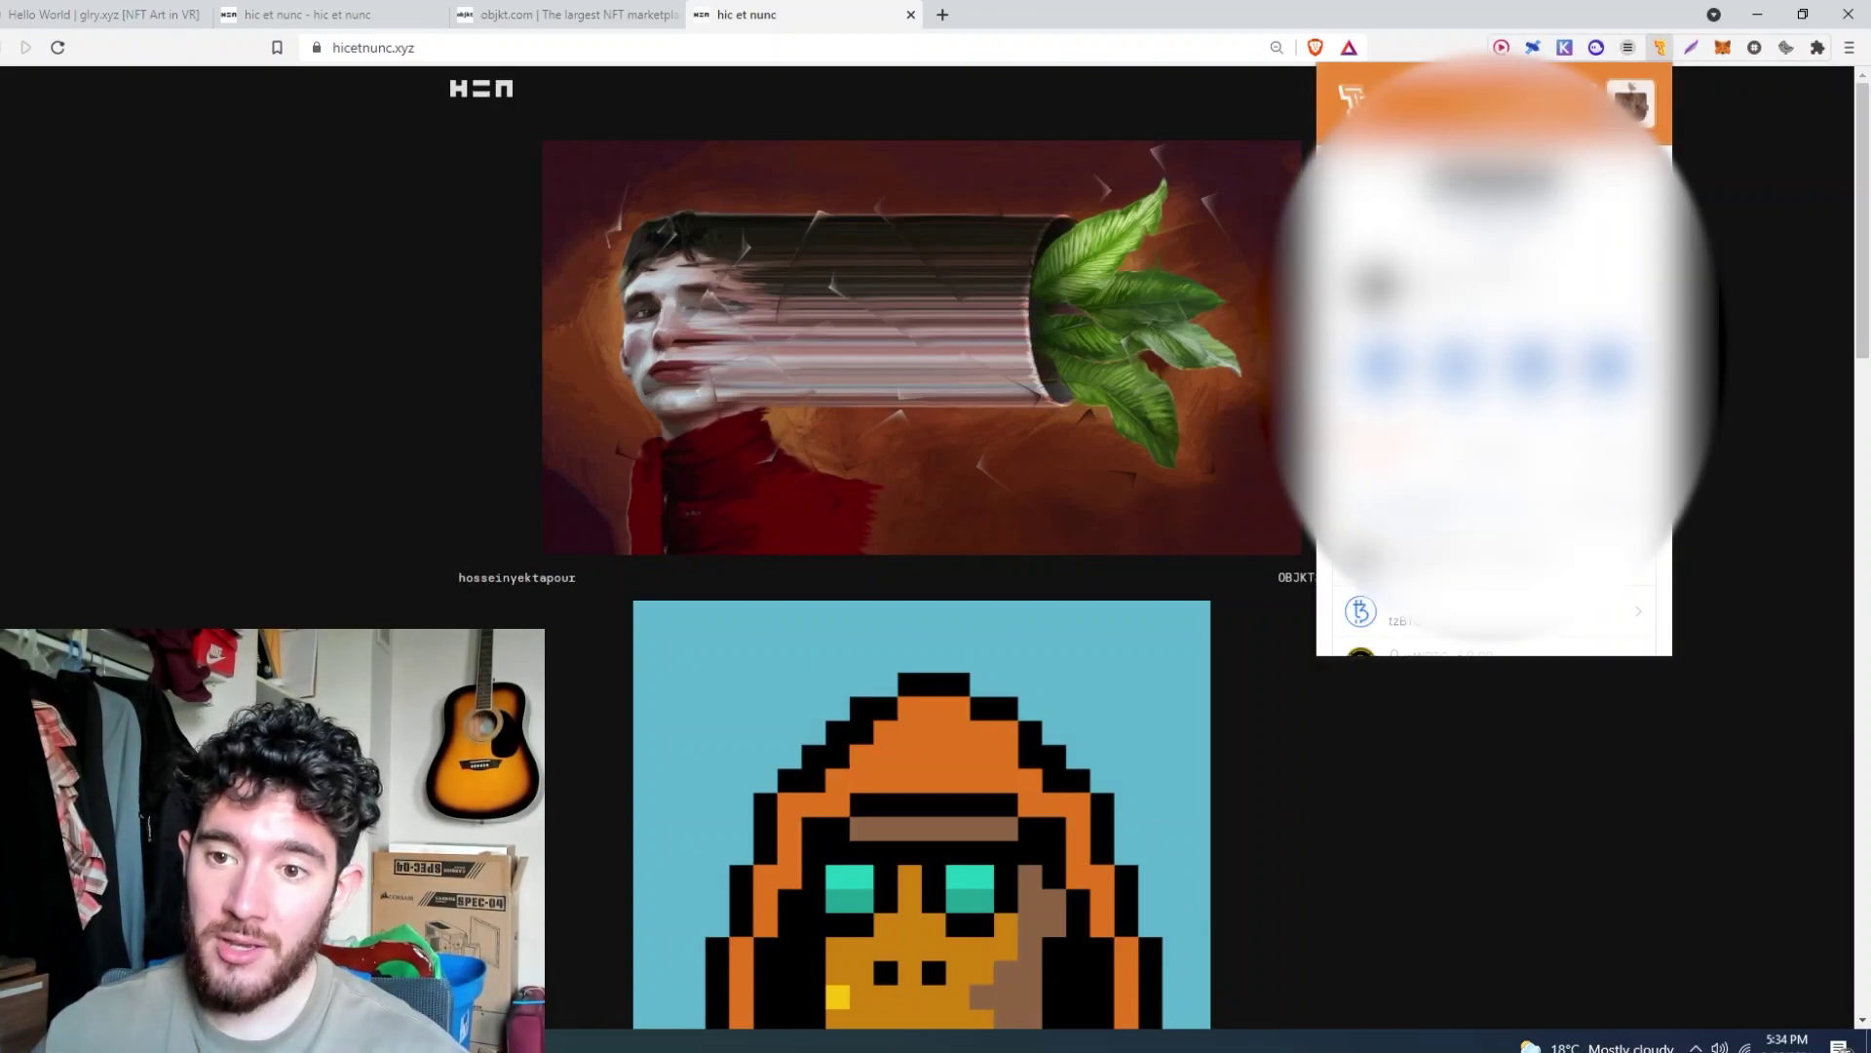
{"action": "key", "text": "Escape"}
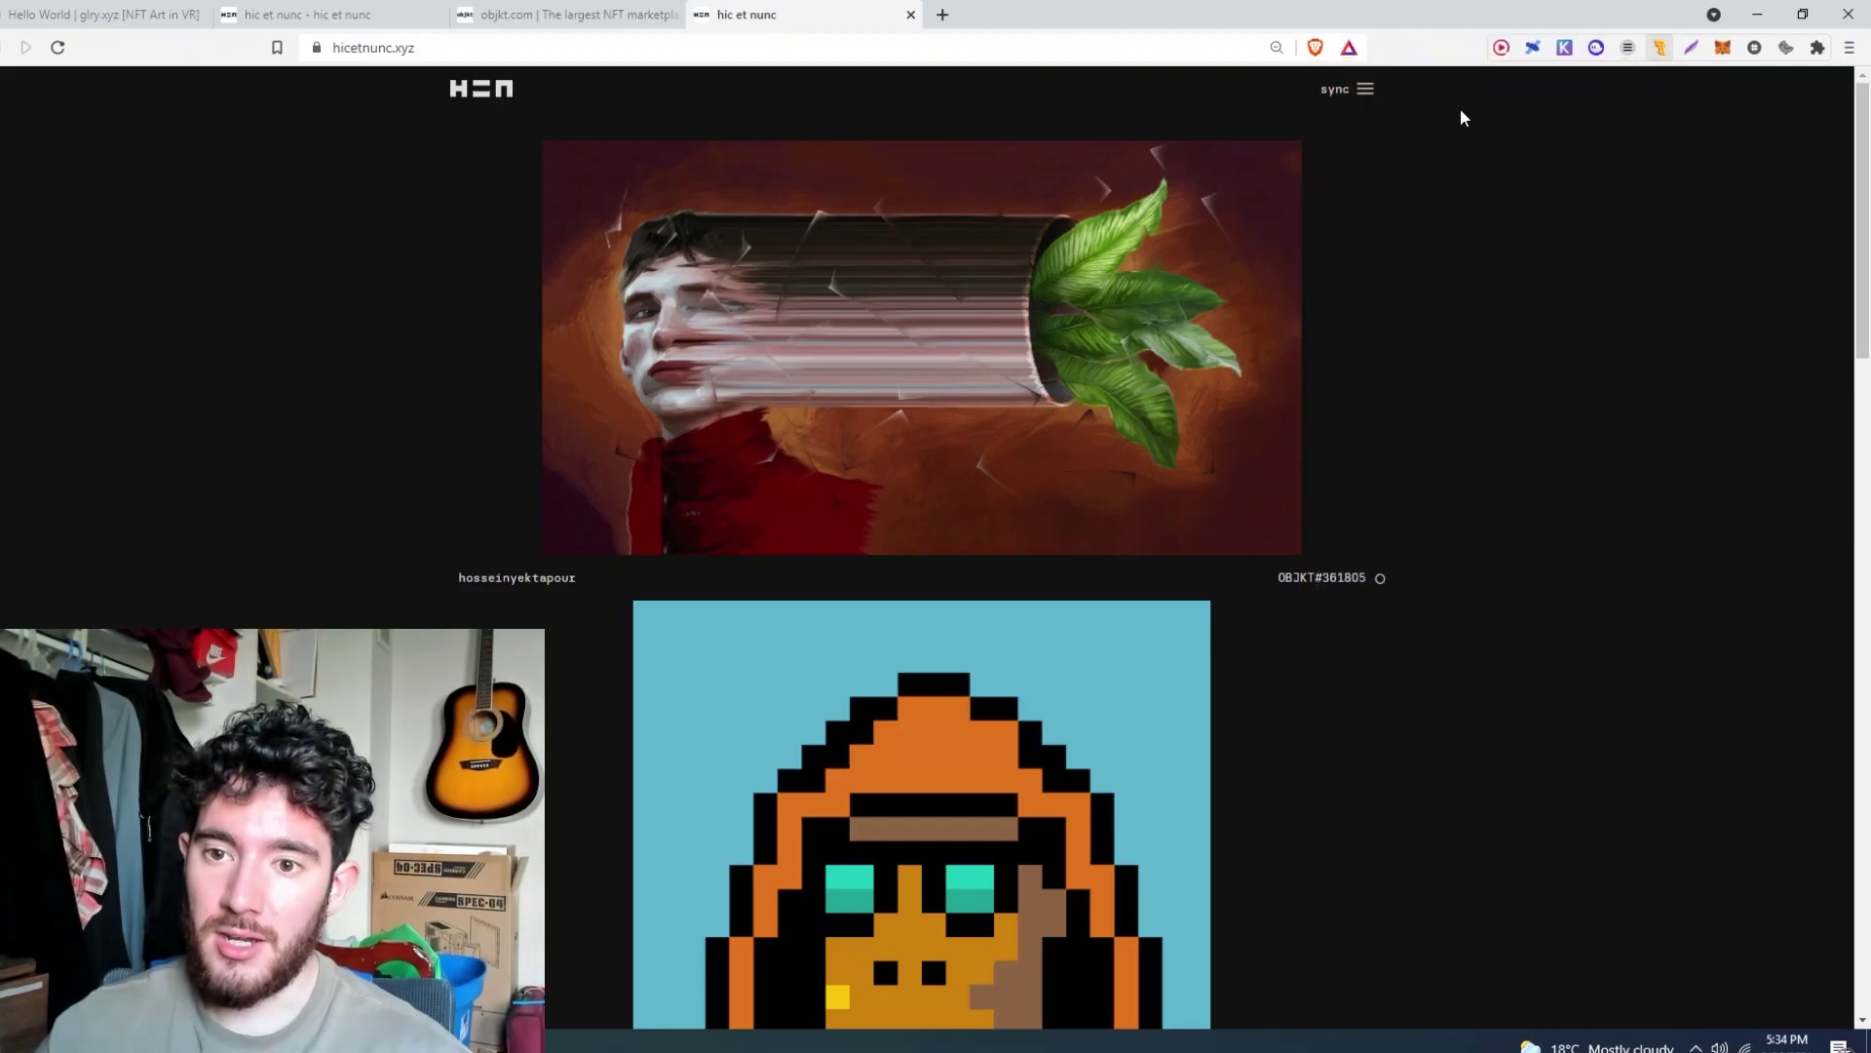
{"action": "left_click", "coordinate": [1369, 94]}
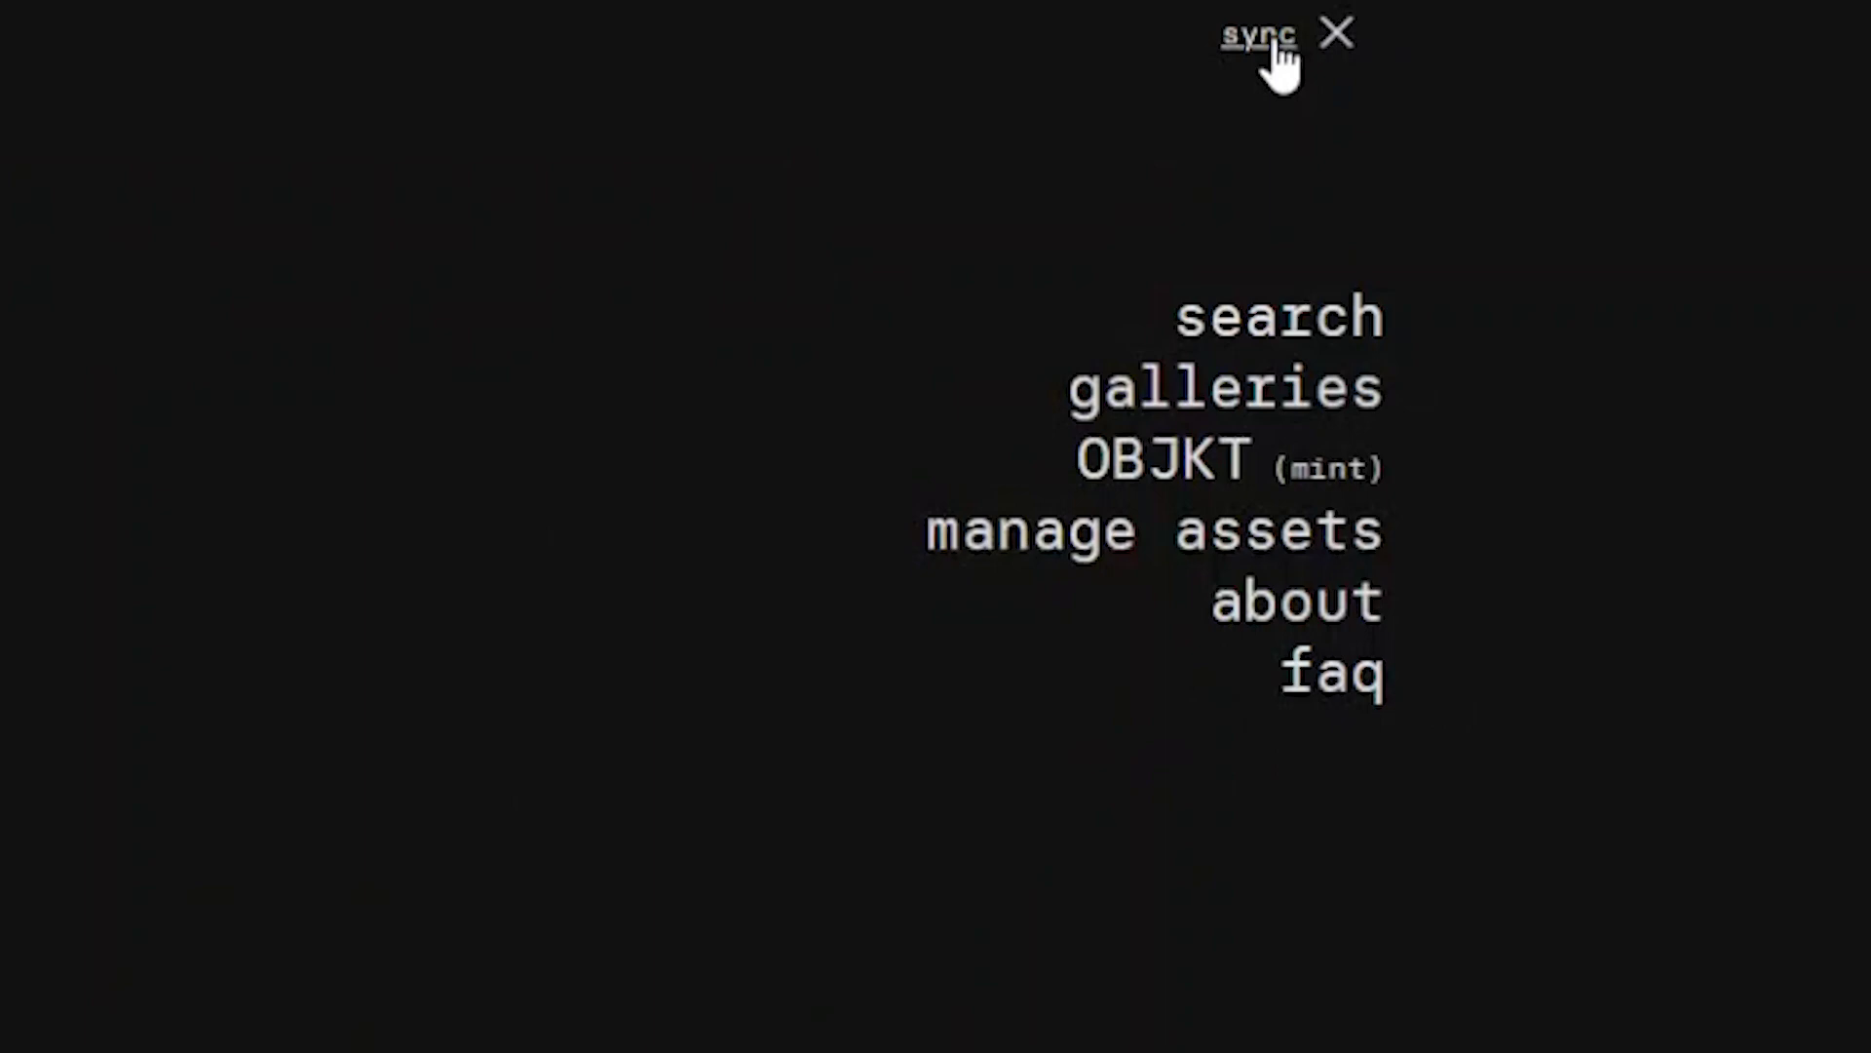
{"action": "left_click", "coordinate": [1267, 39]}
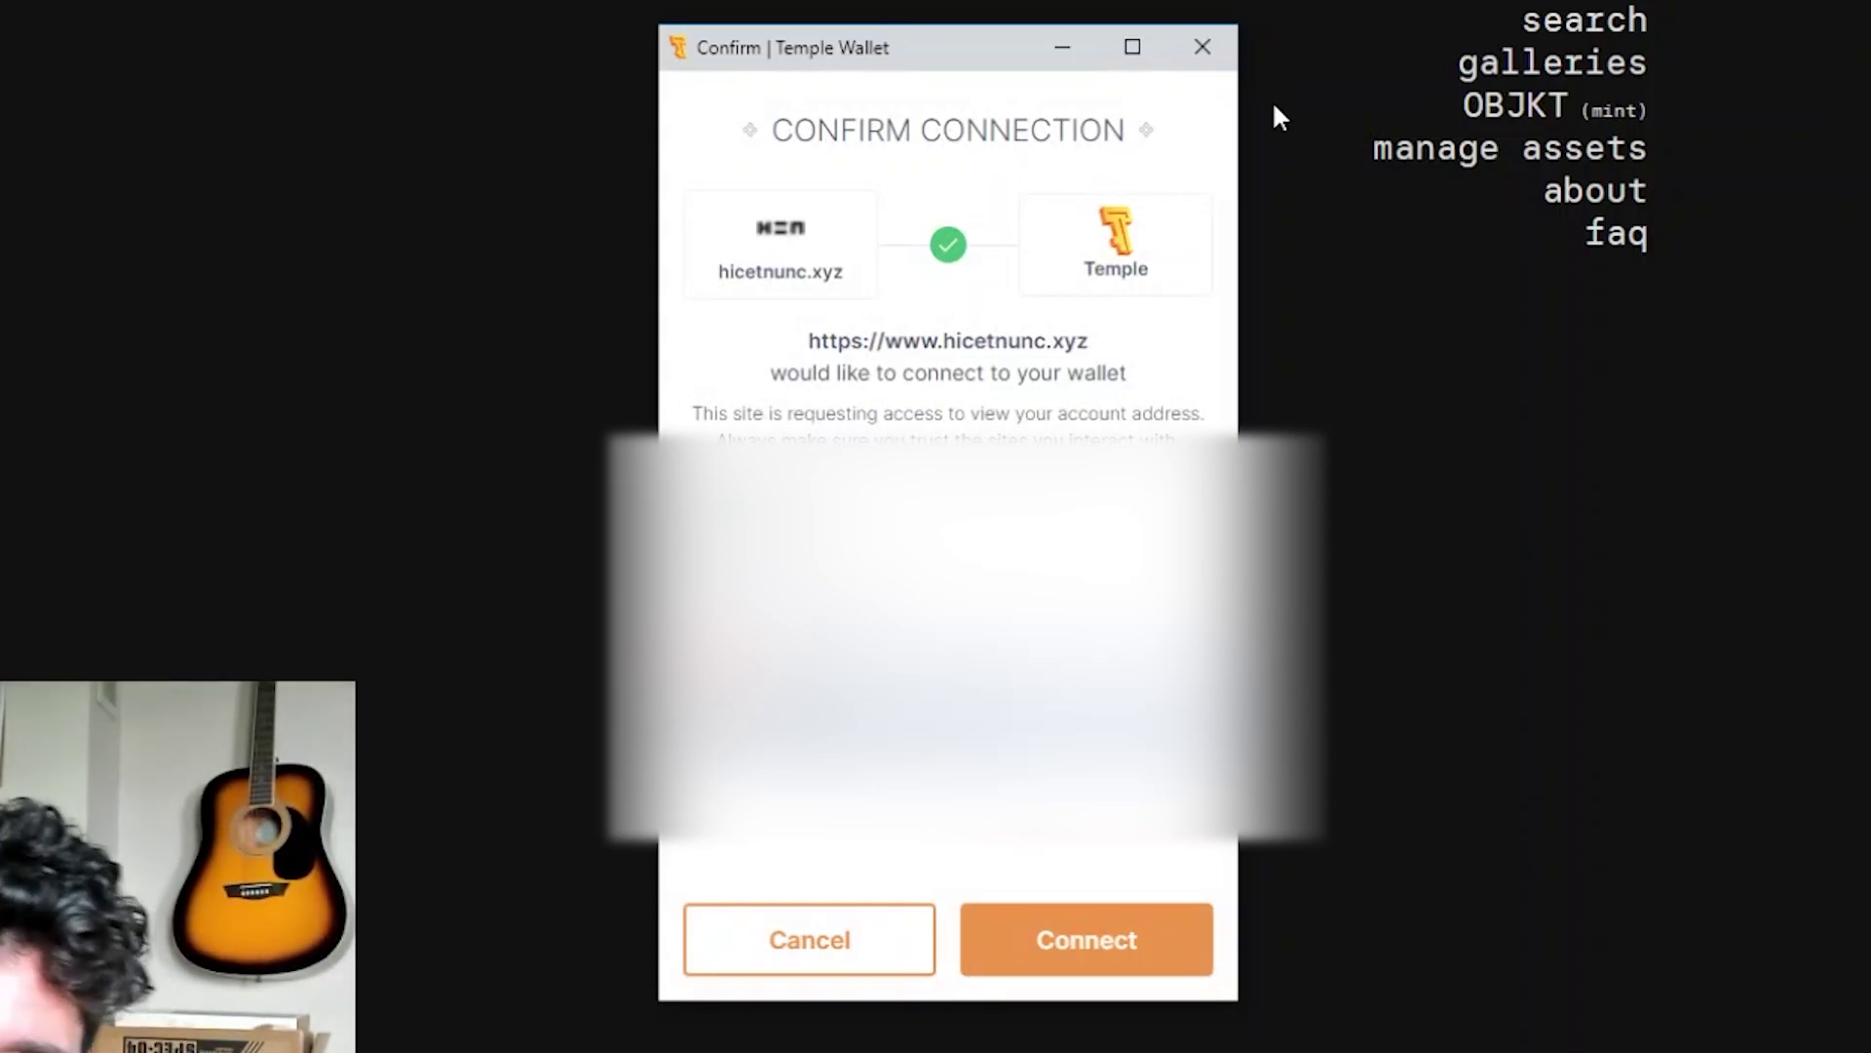
{"action": "left_click", "coordinate": [1097, 941]}
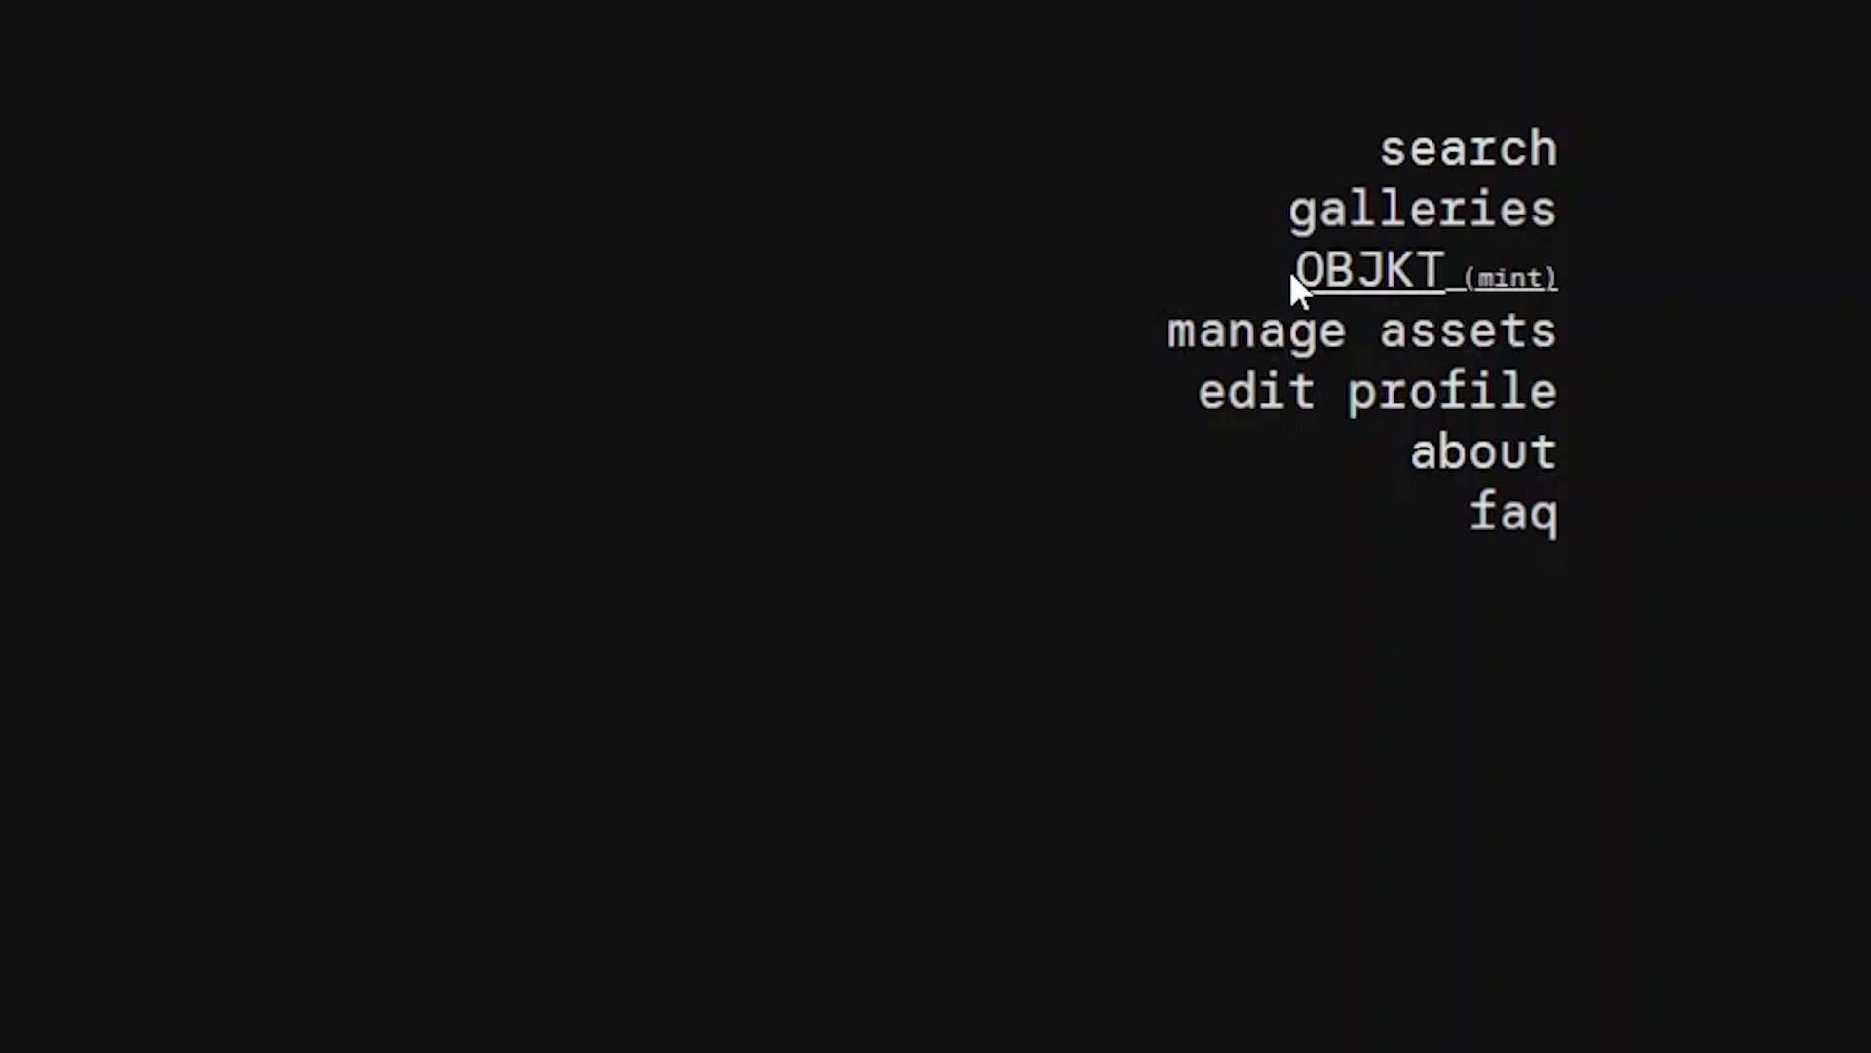
- Start a new OBJKT mint with the description 'A rotating 3D Ethe…'
{"action": "left_click", "coordinate": [1425, 278]}
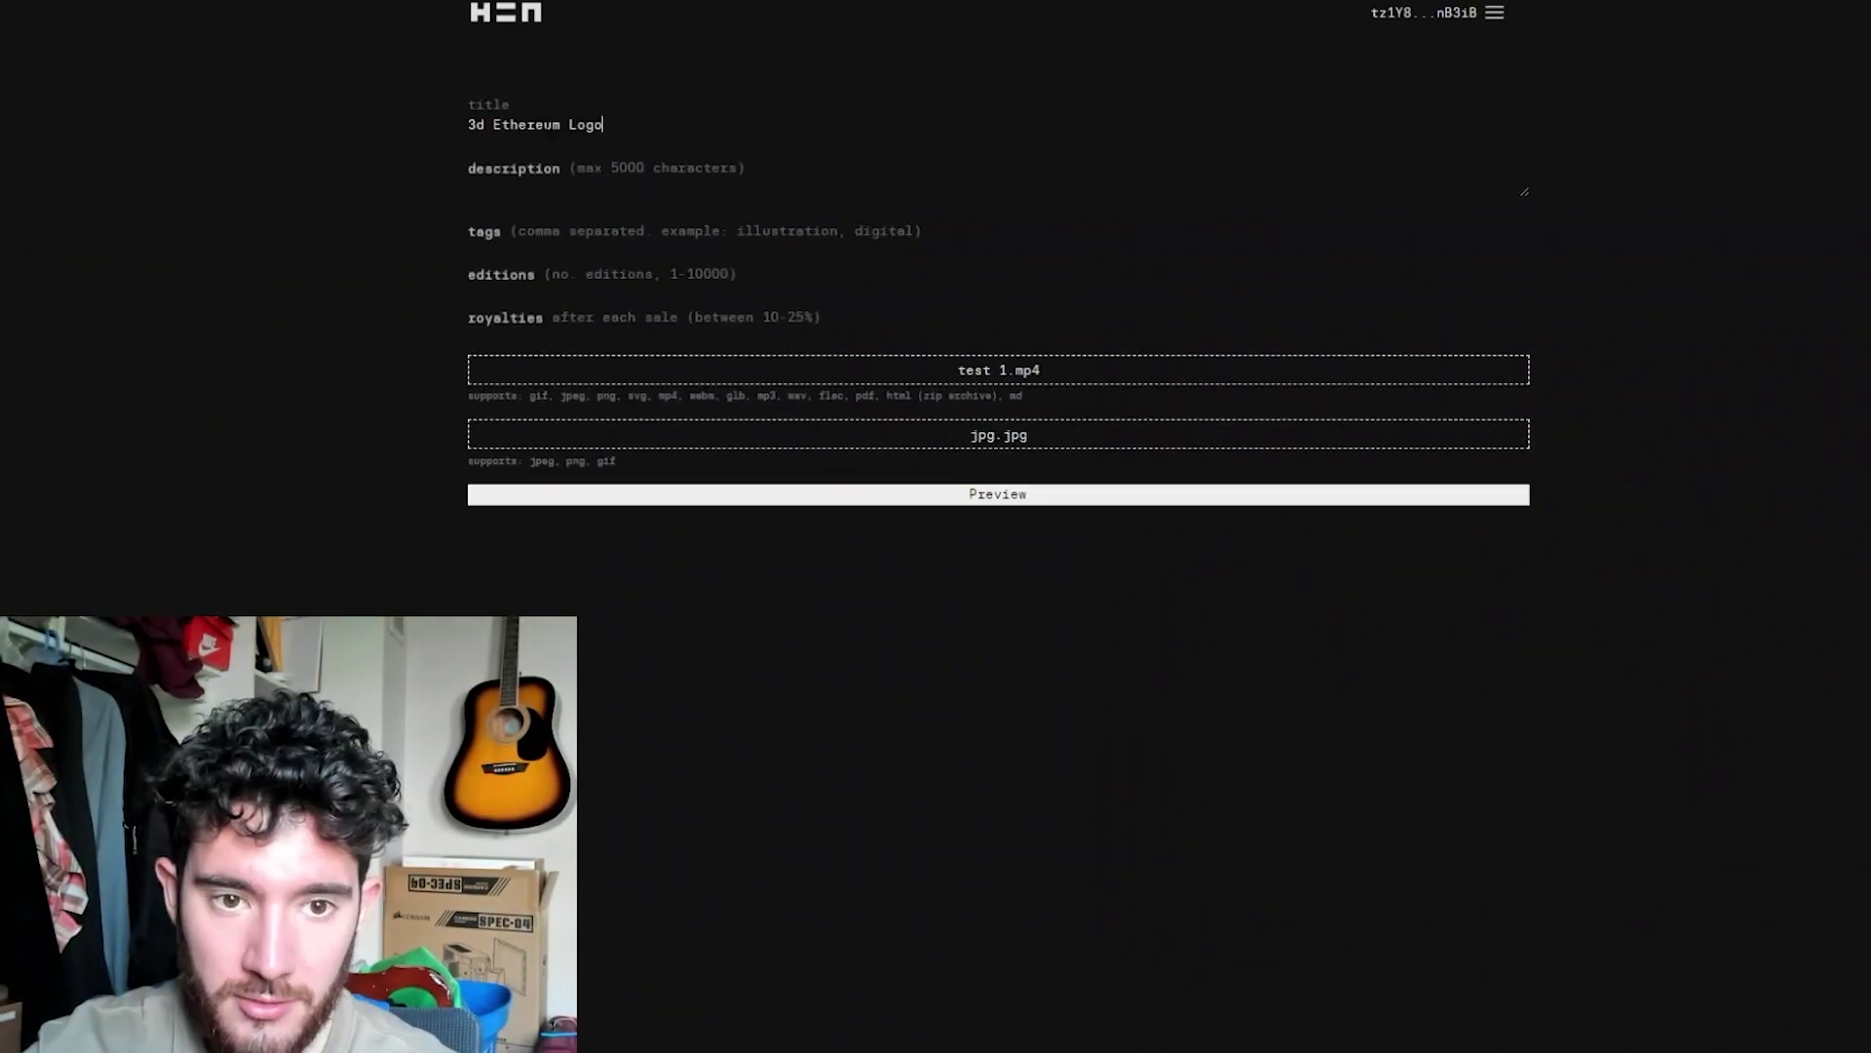
{"action": "left_click", "coordinate": [627, 317]}
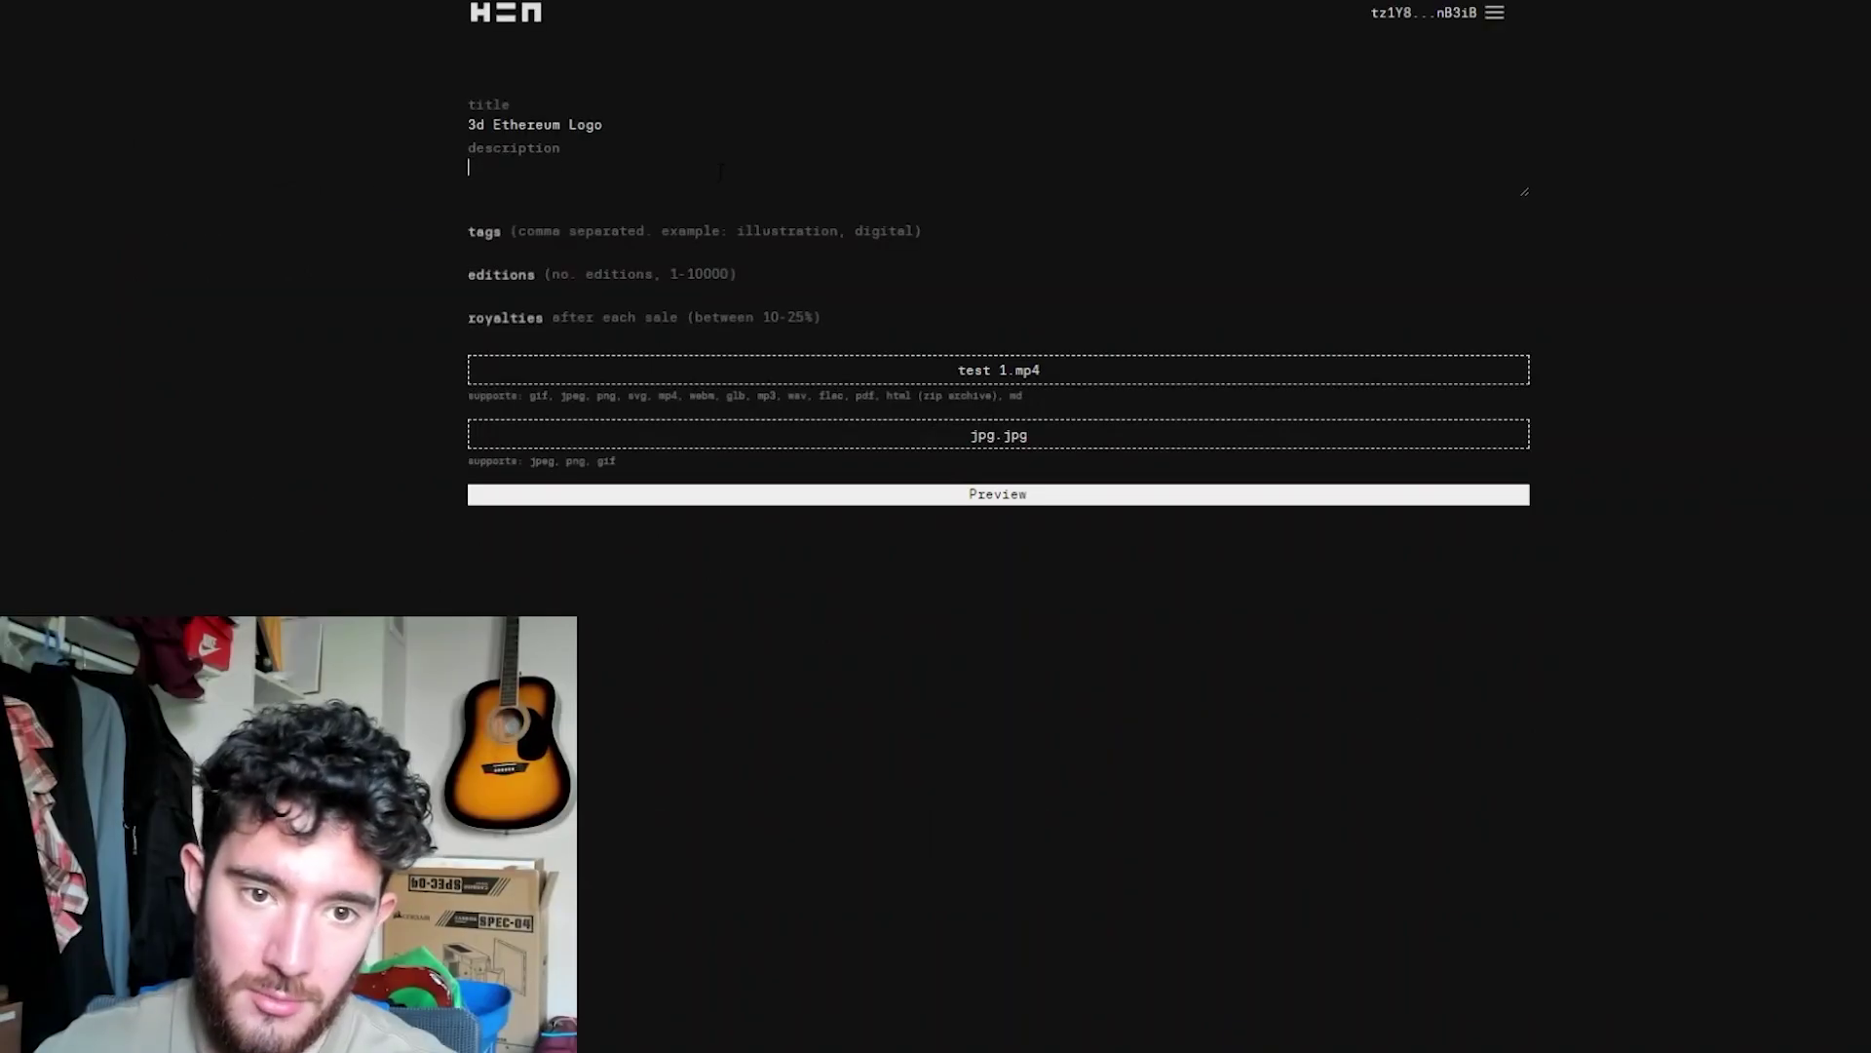
{"action": "type", "text": "A rotating 3D"}
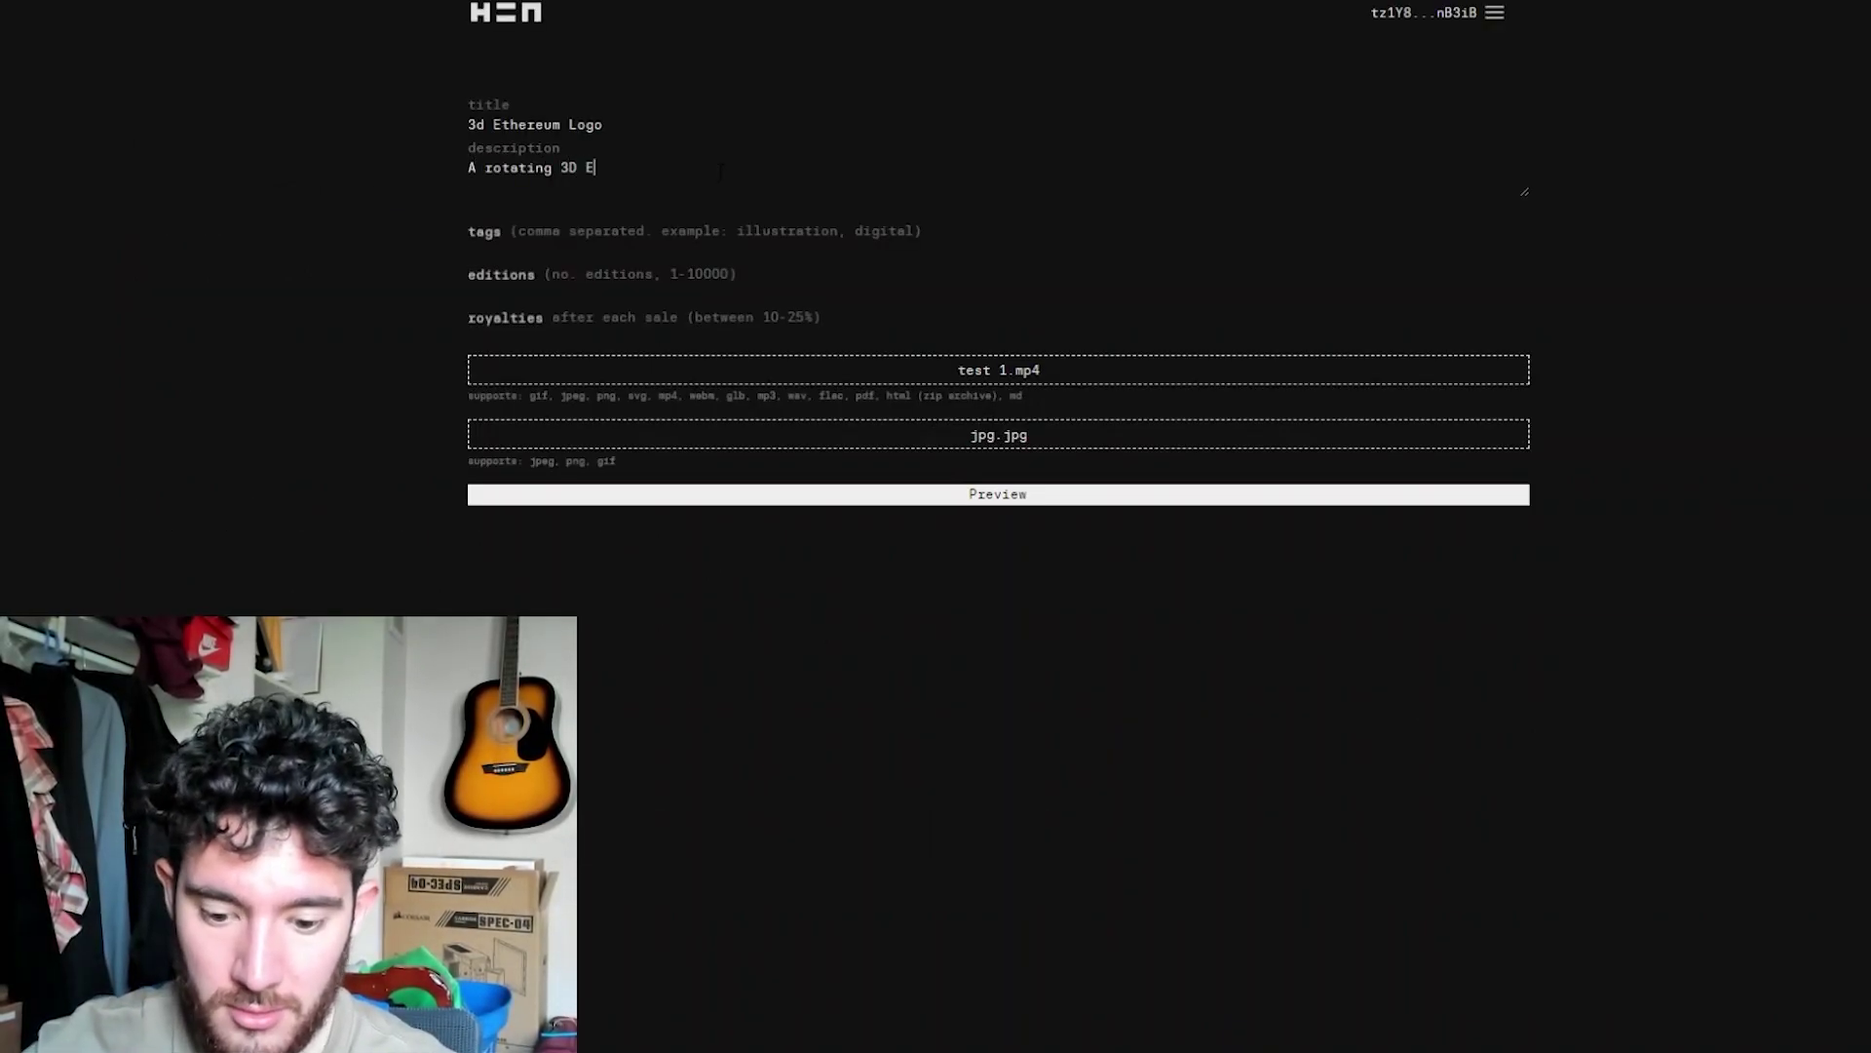
{"action": "type", "text": "Ethereum logo made in Cinema4D :)"}
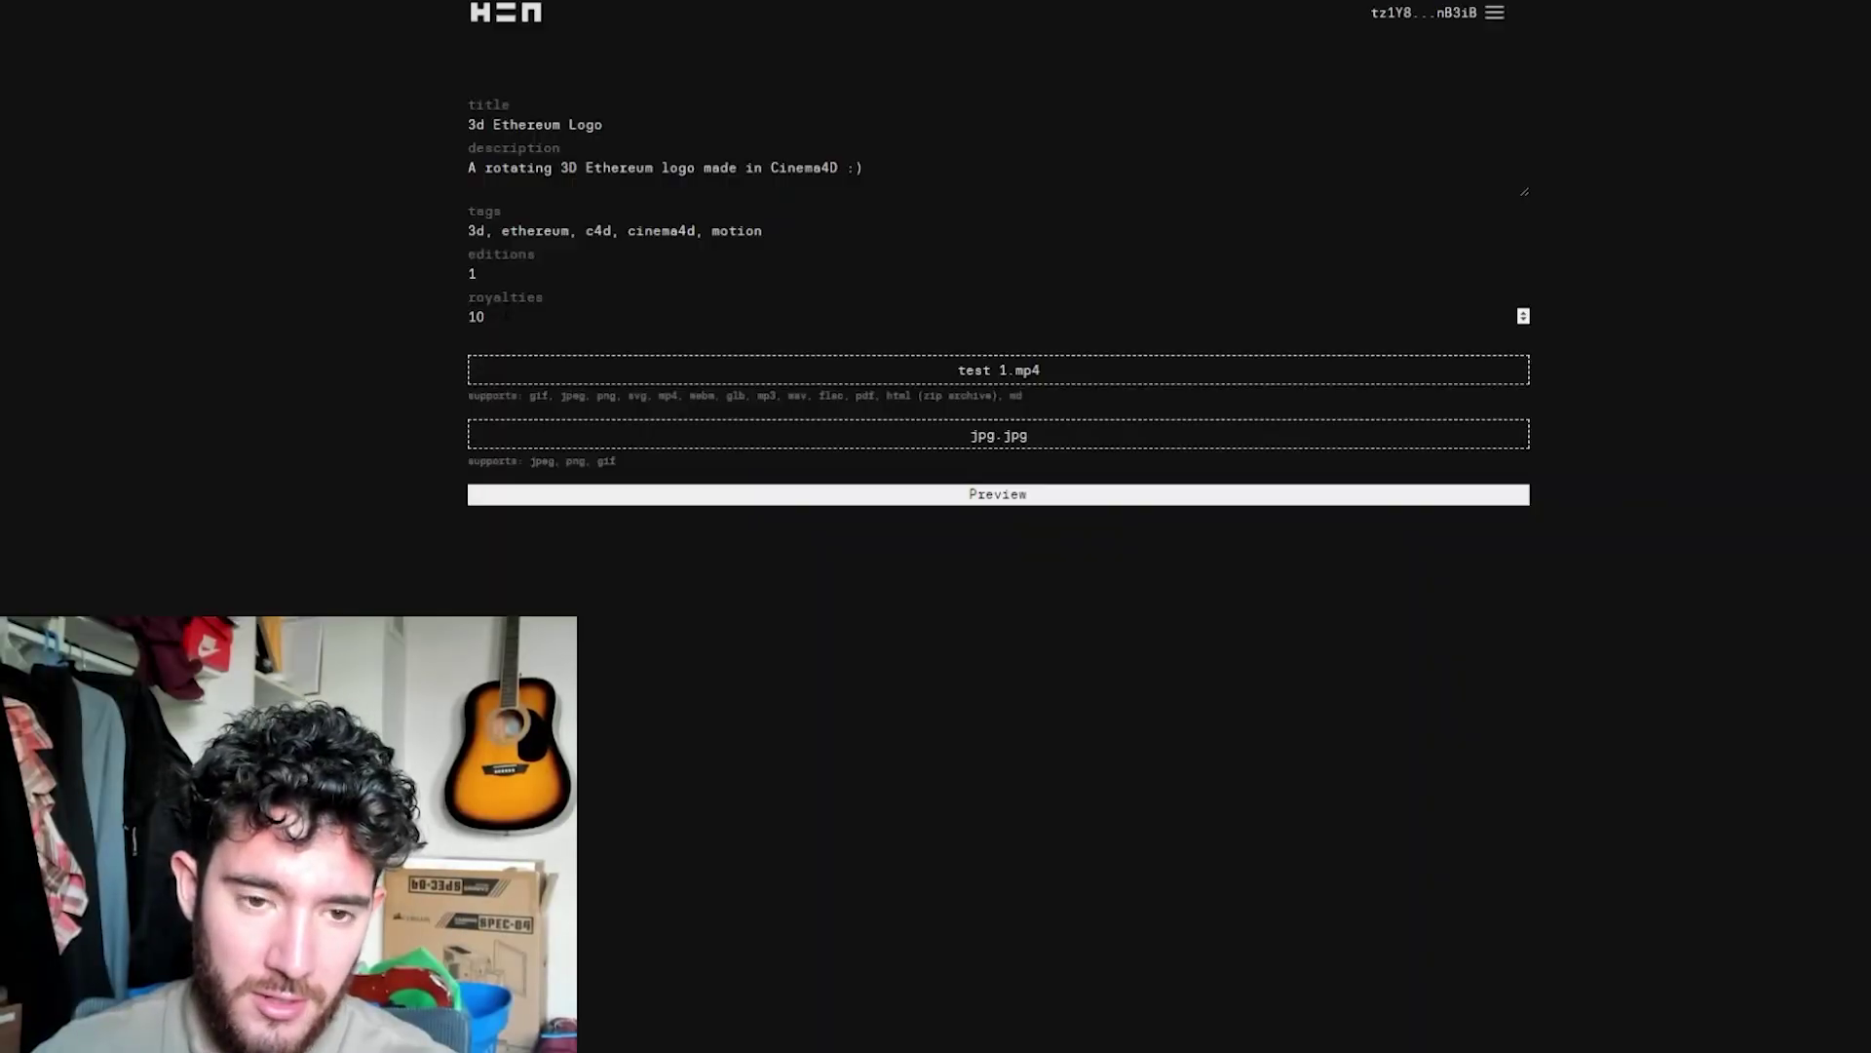
- Re-enter the royalties as 10 and preview the 3d Ethereum Logo OBJKT
{"action": "double_click", "coordinate": [476, 317]}
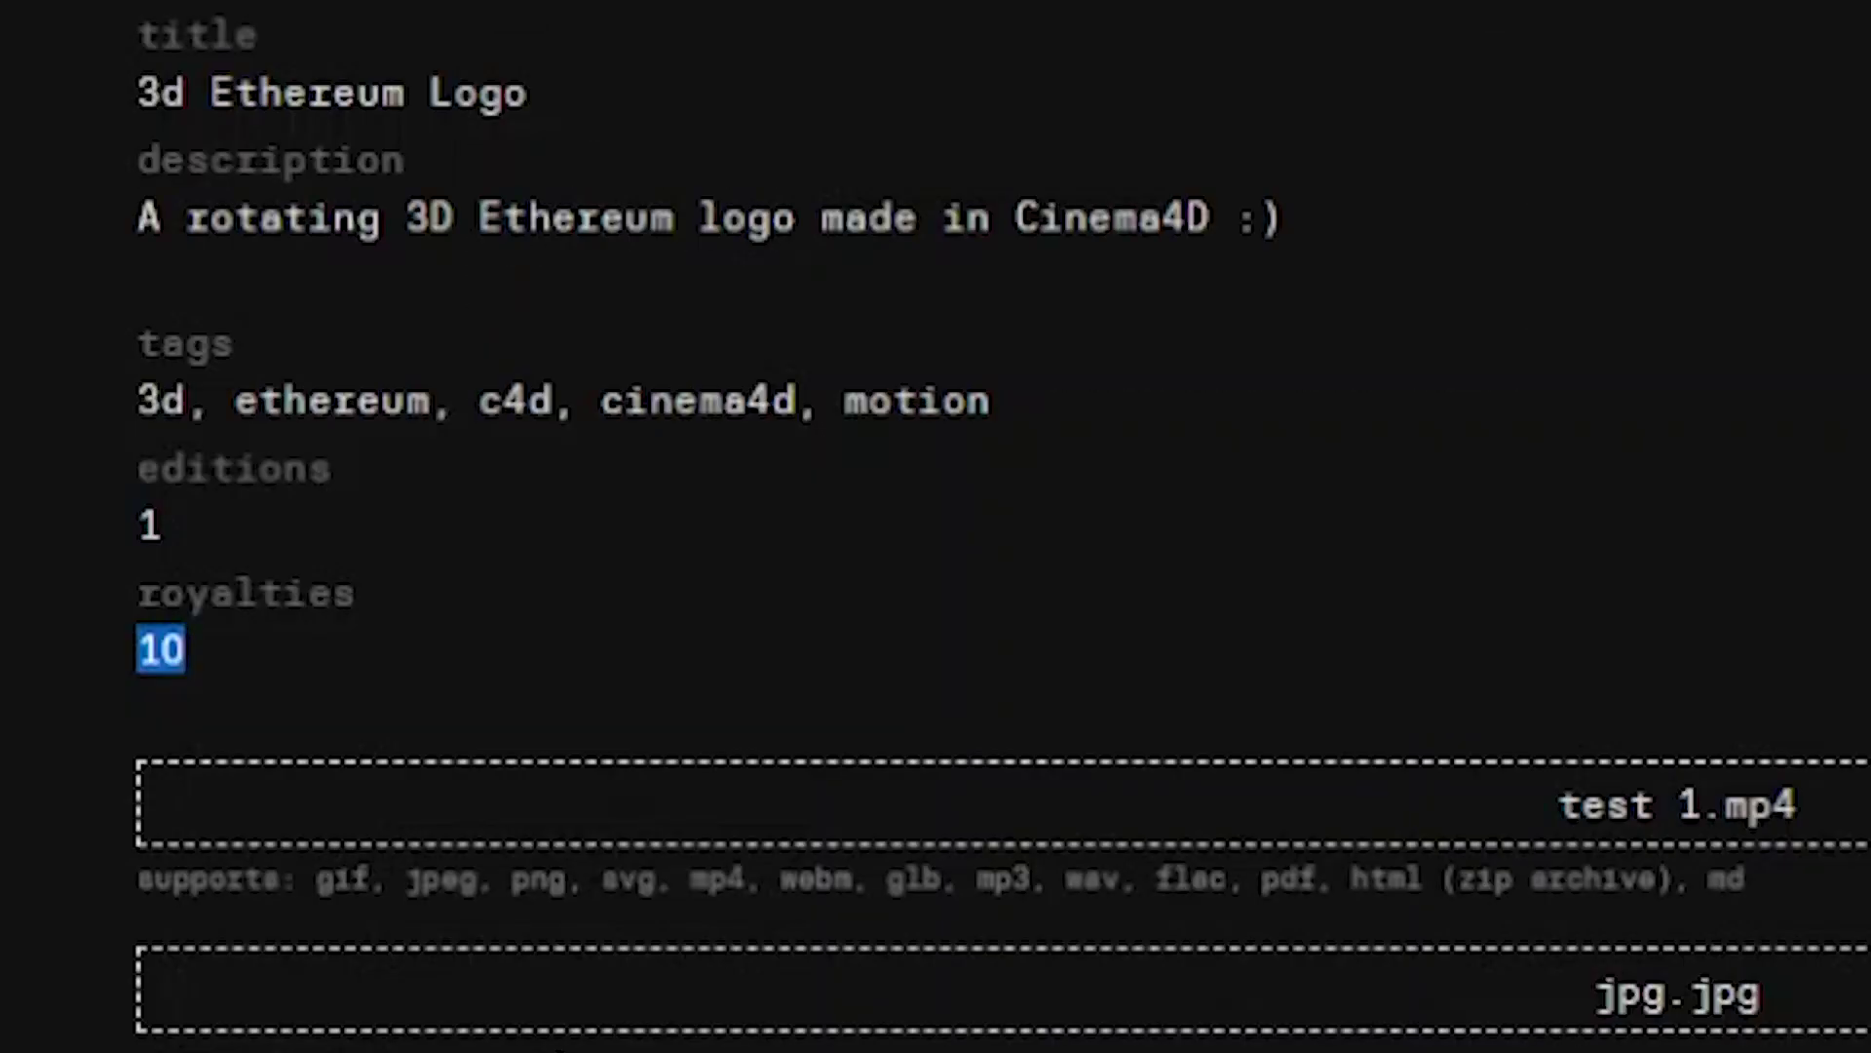
{"action": "key", "text": "BackSpace"}
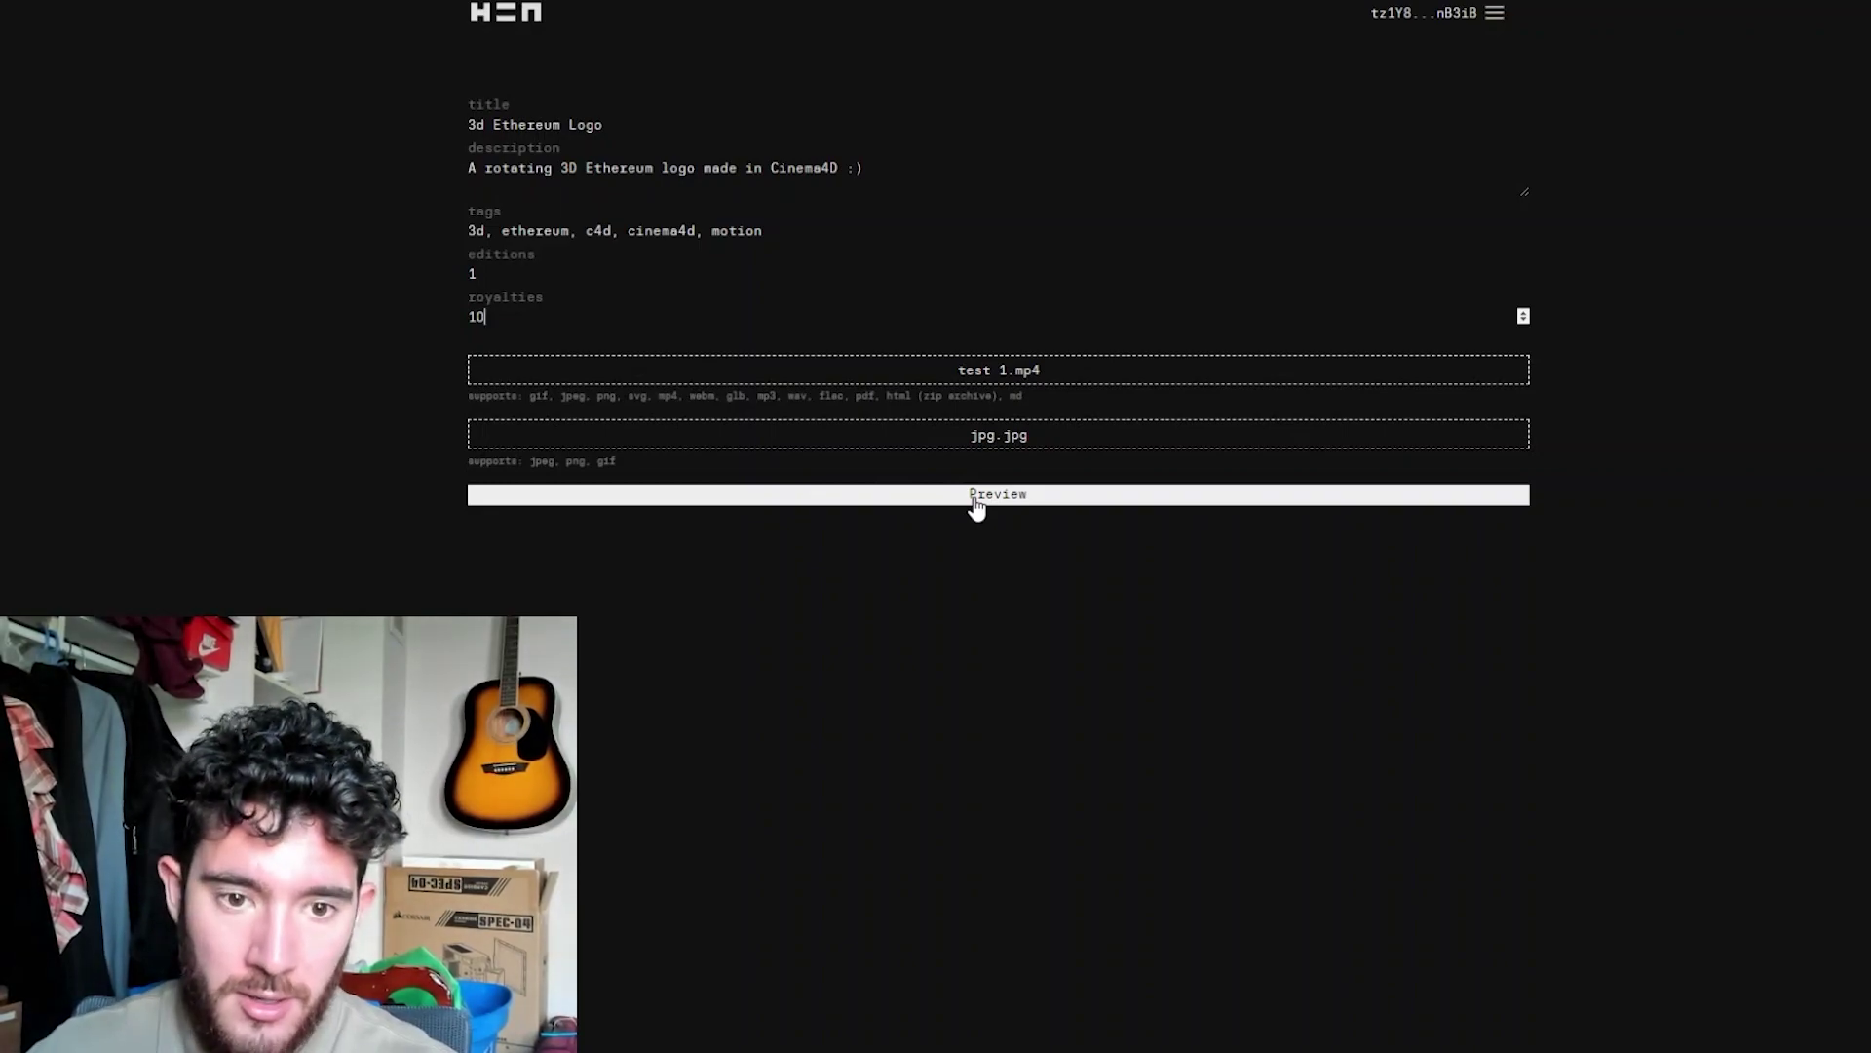
{"action": "left_click", "coordinate": [976, 502]}
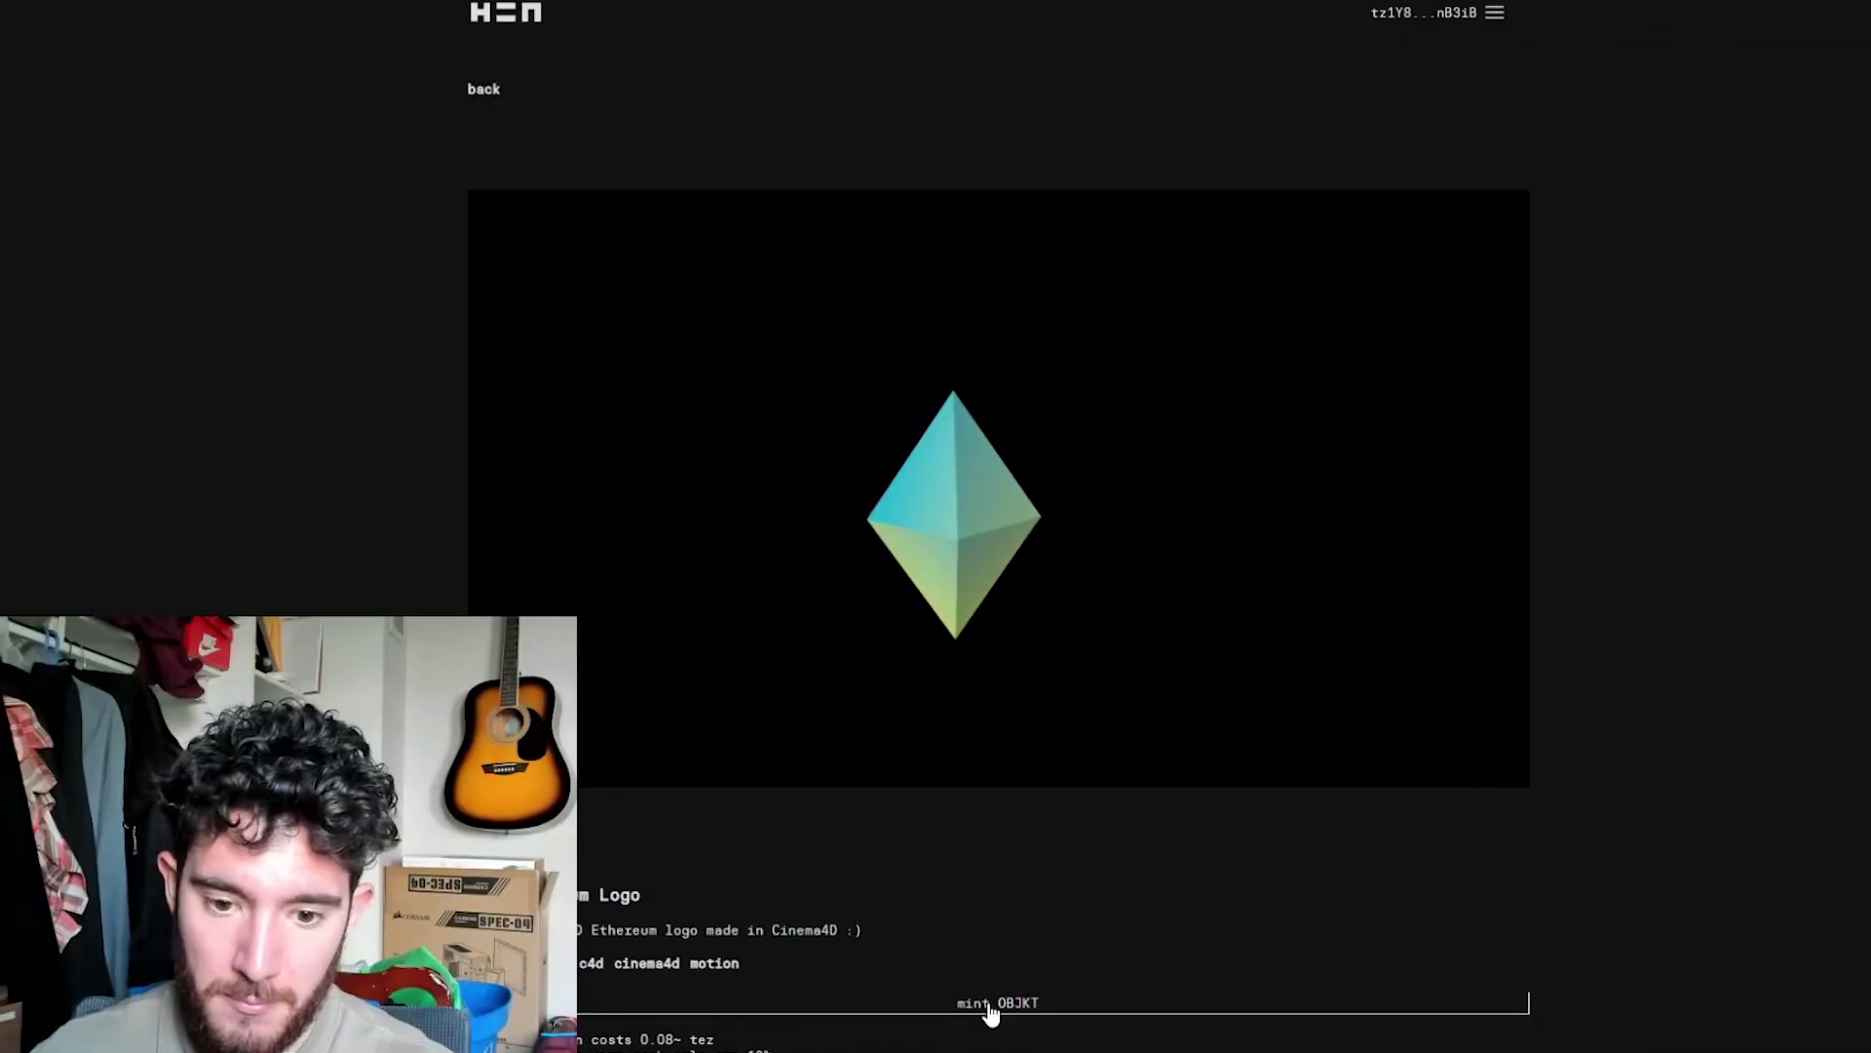
- Mint the 3d Ethereum Logo and confirm the 0.001456 tez transaction in Temple Wallet
{"action": "left_click", "coordinate": [1121, 970]}
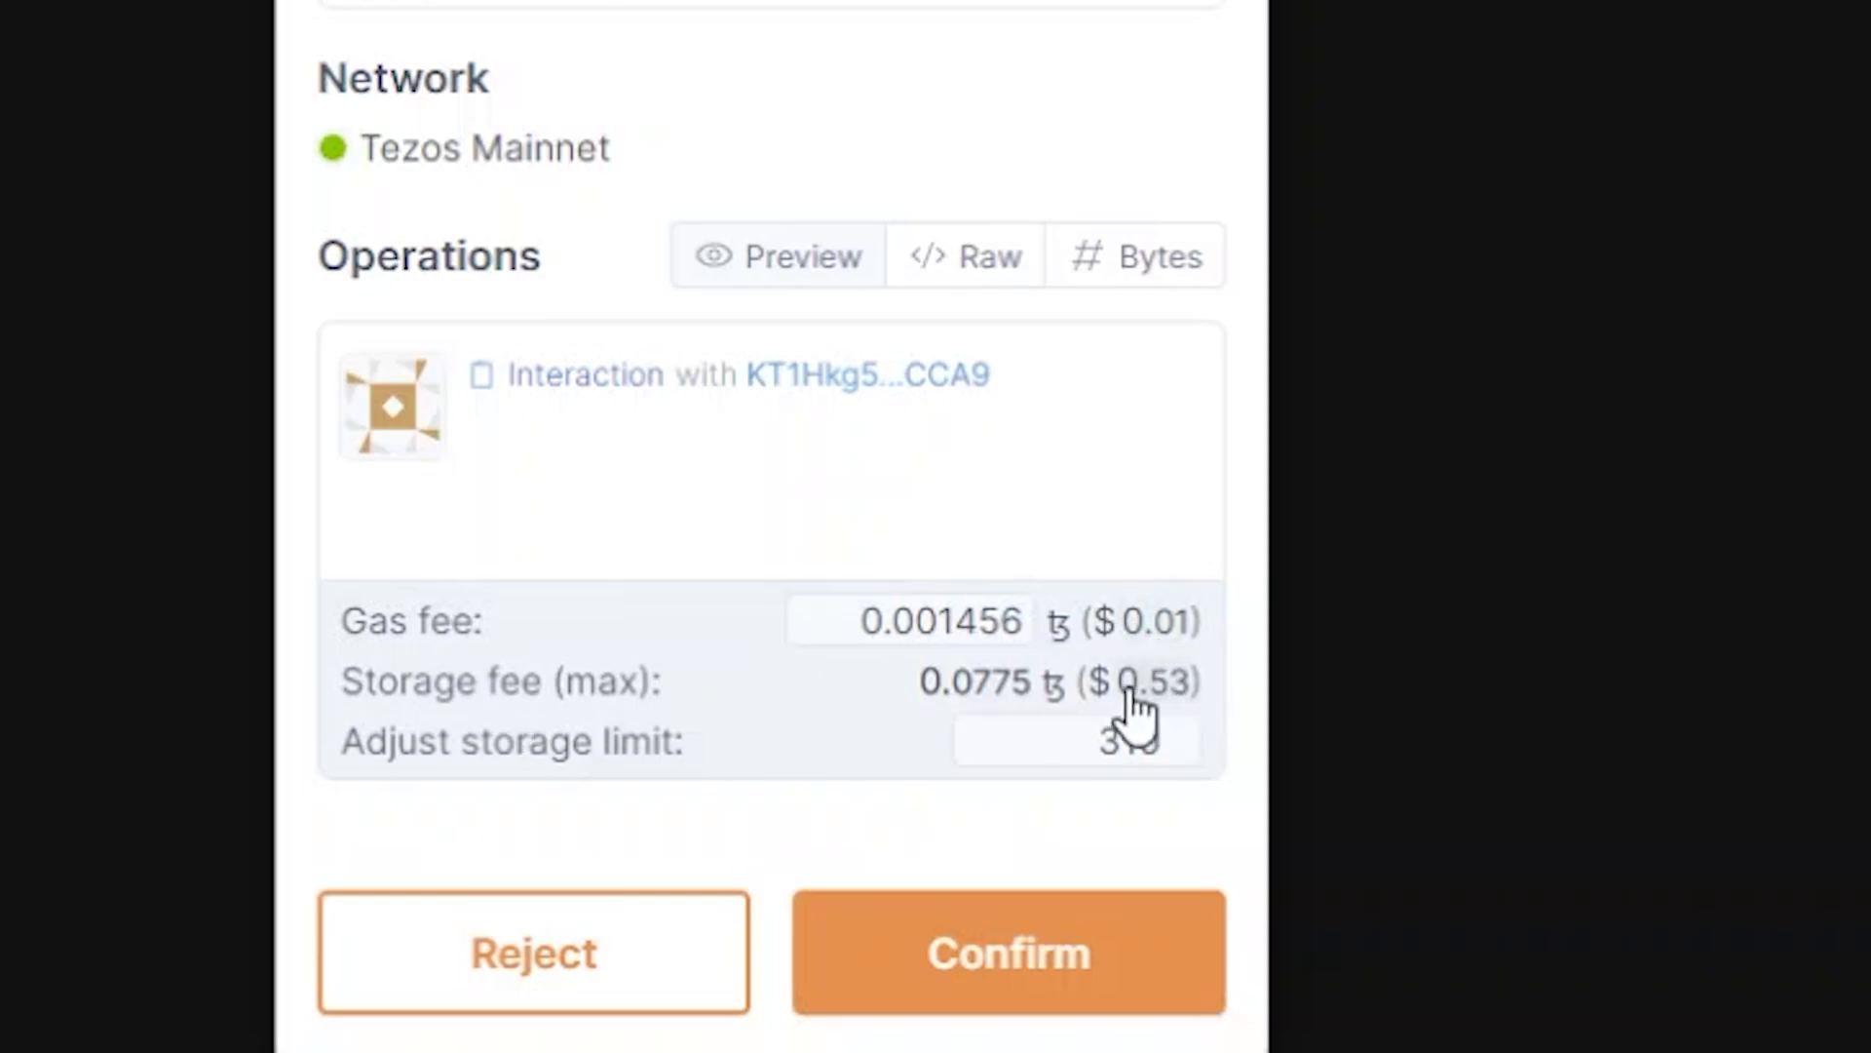
{"action": "left_click", "coordinate": [1021, 960]}
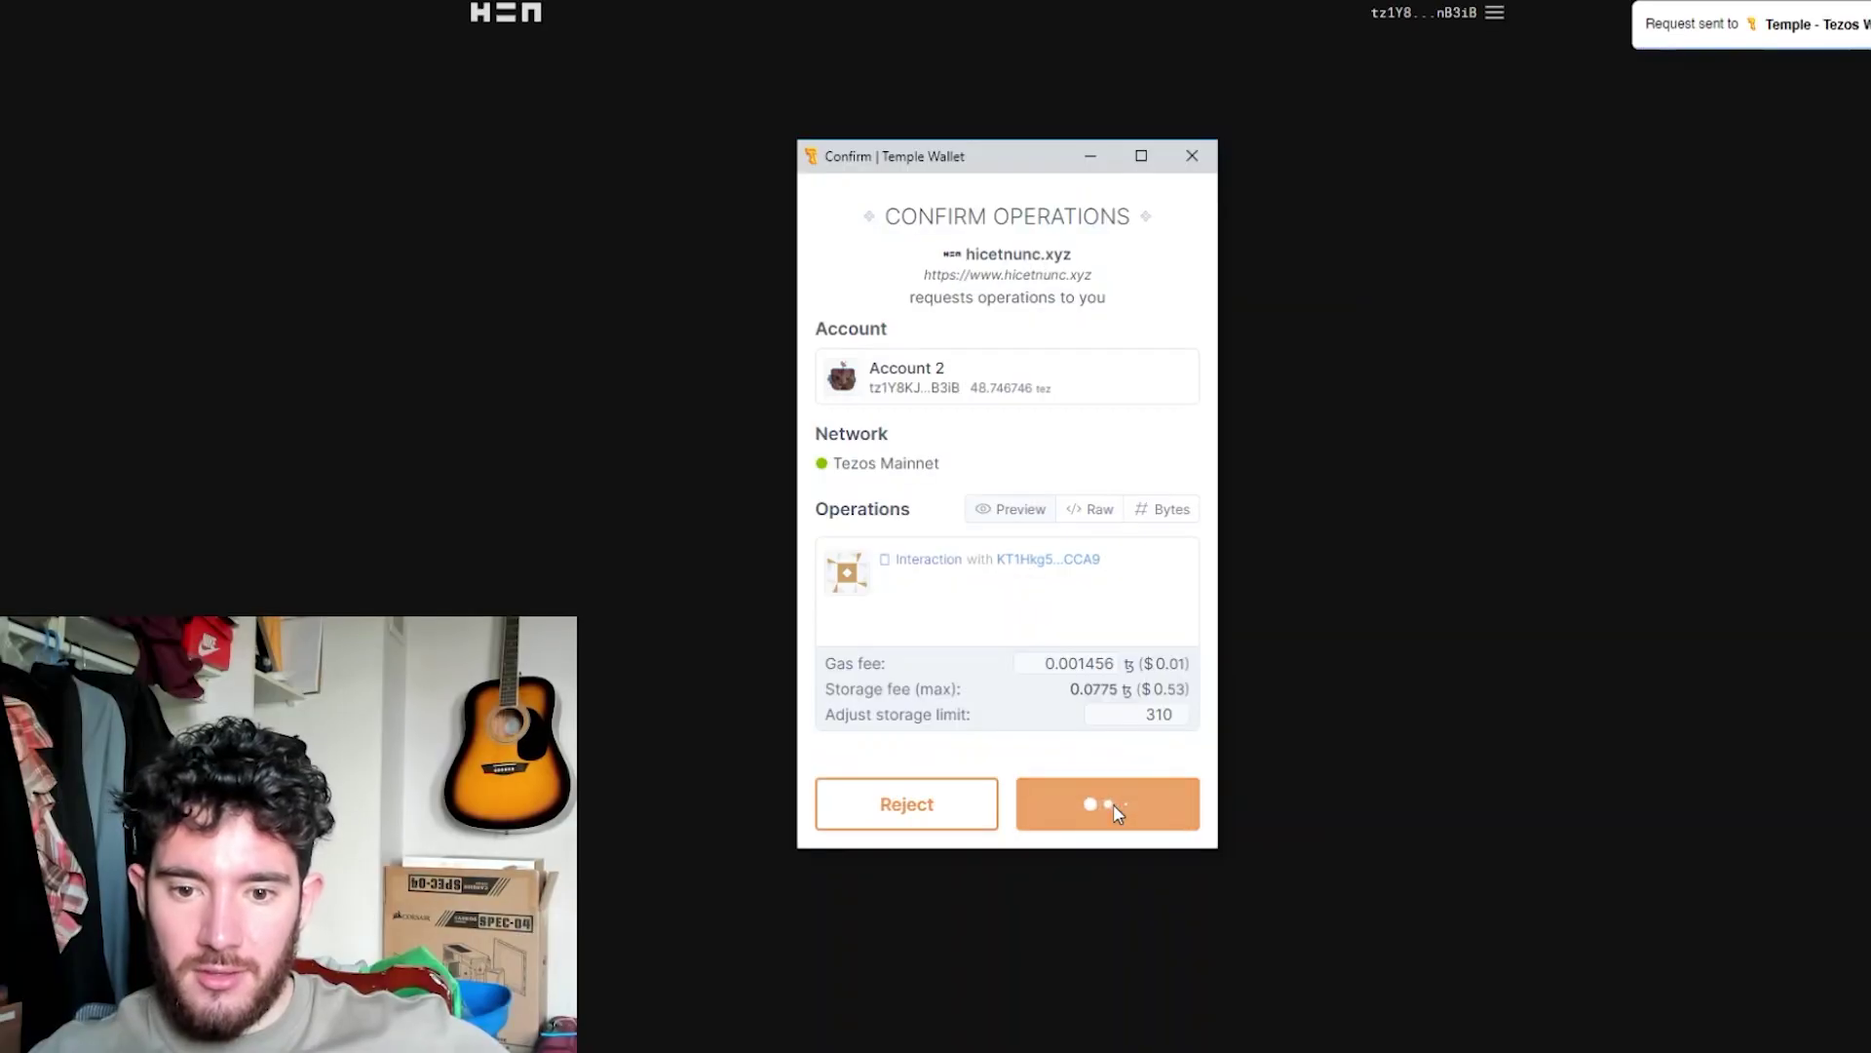
{"action": "left_click", "coordinate": [1486, 17]}
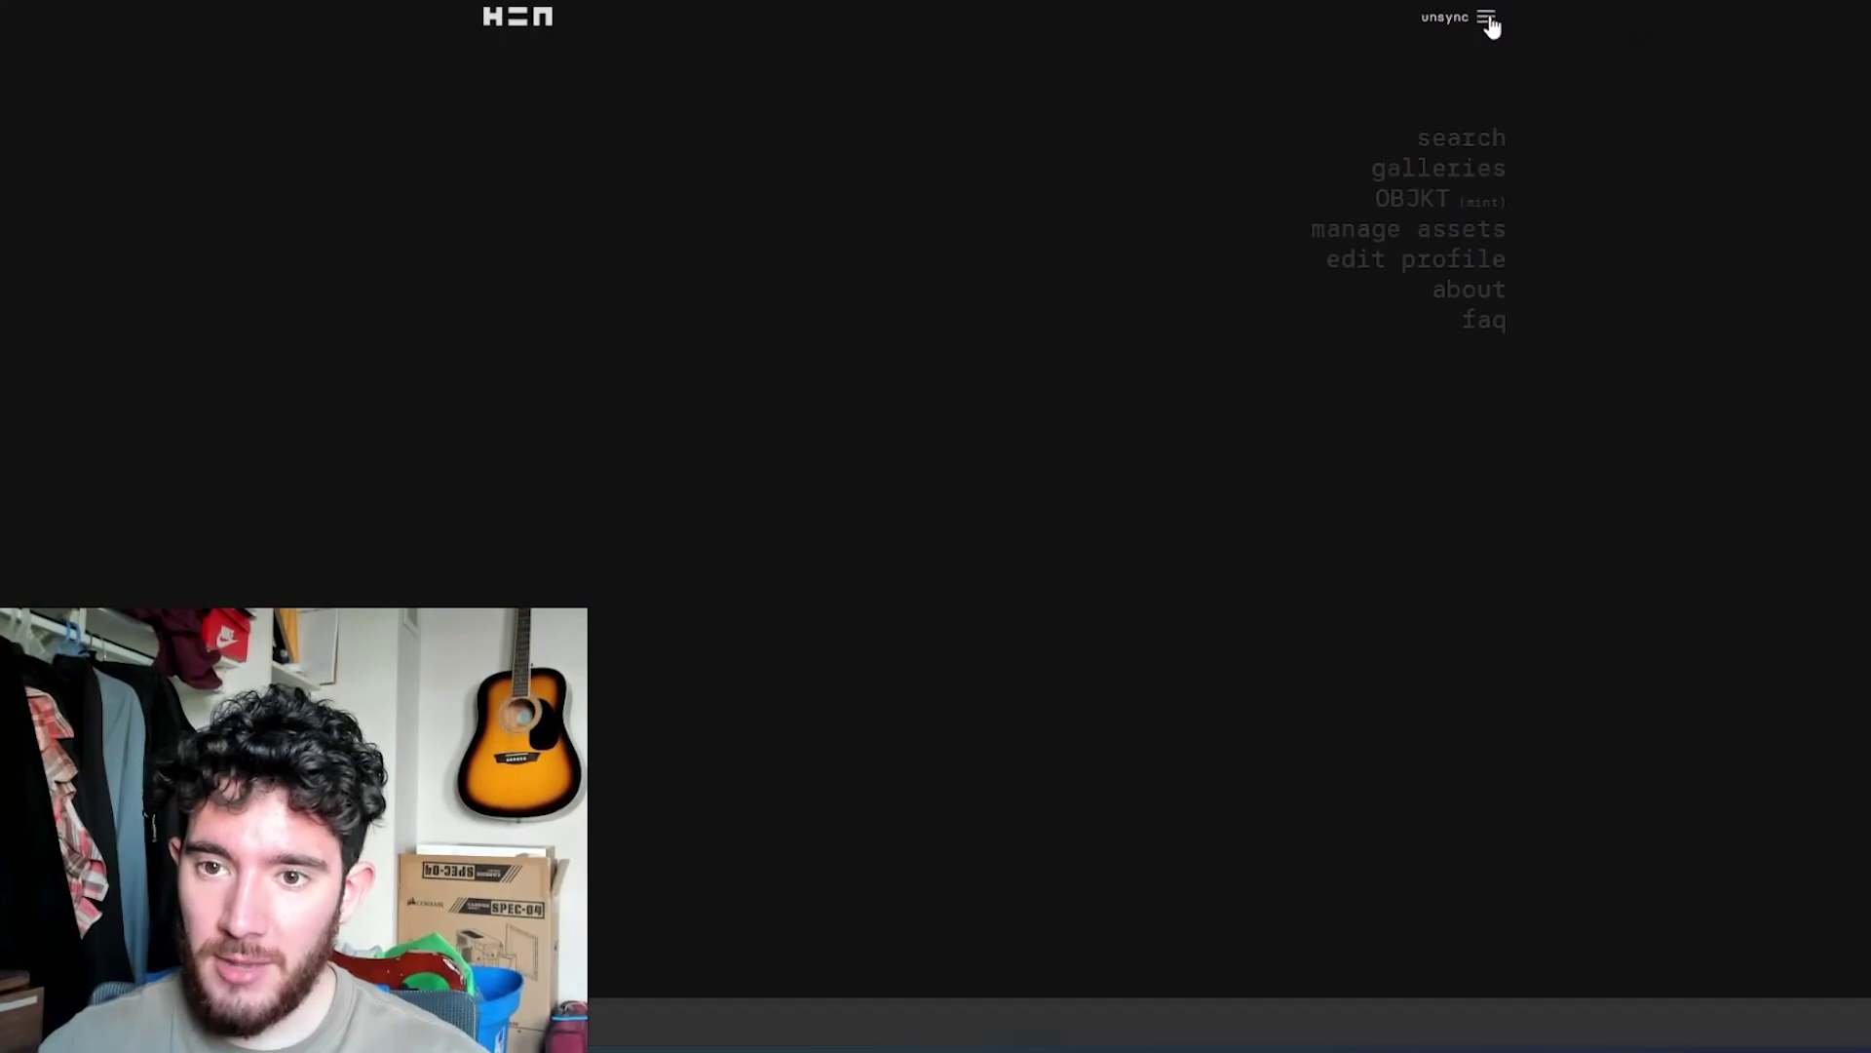
- In manage assets, check creations and collection, then open the diamond artwork's page
{"action": "left_click", "coordinate": [1452, 230]}
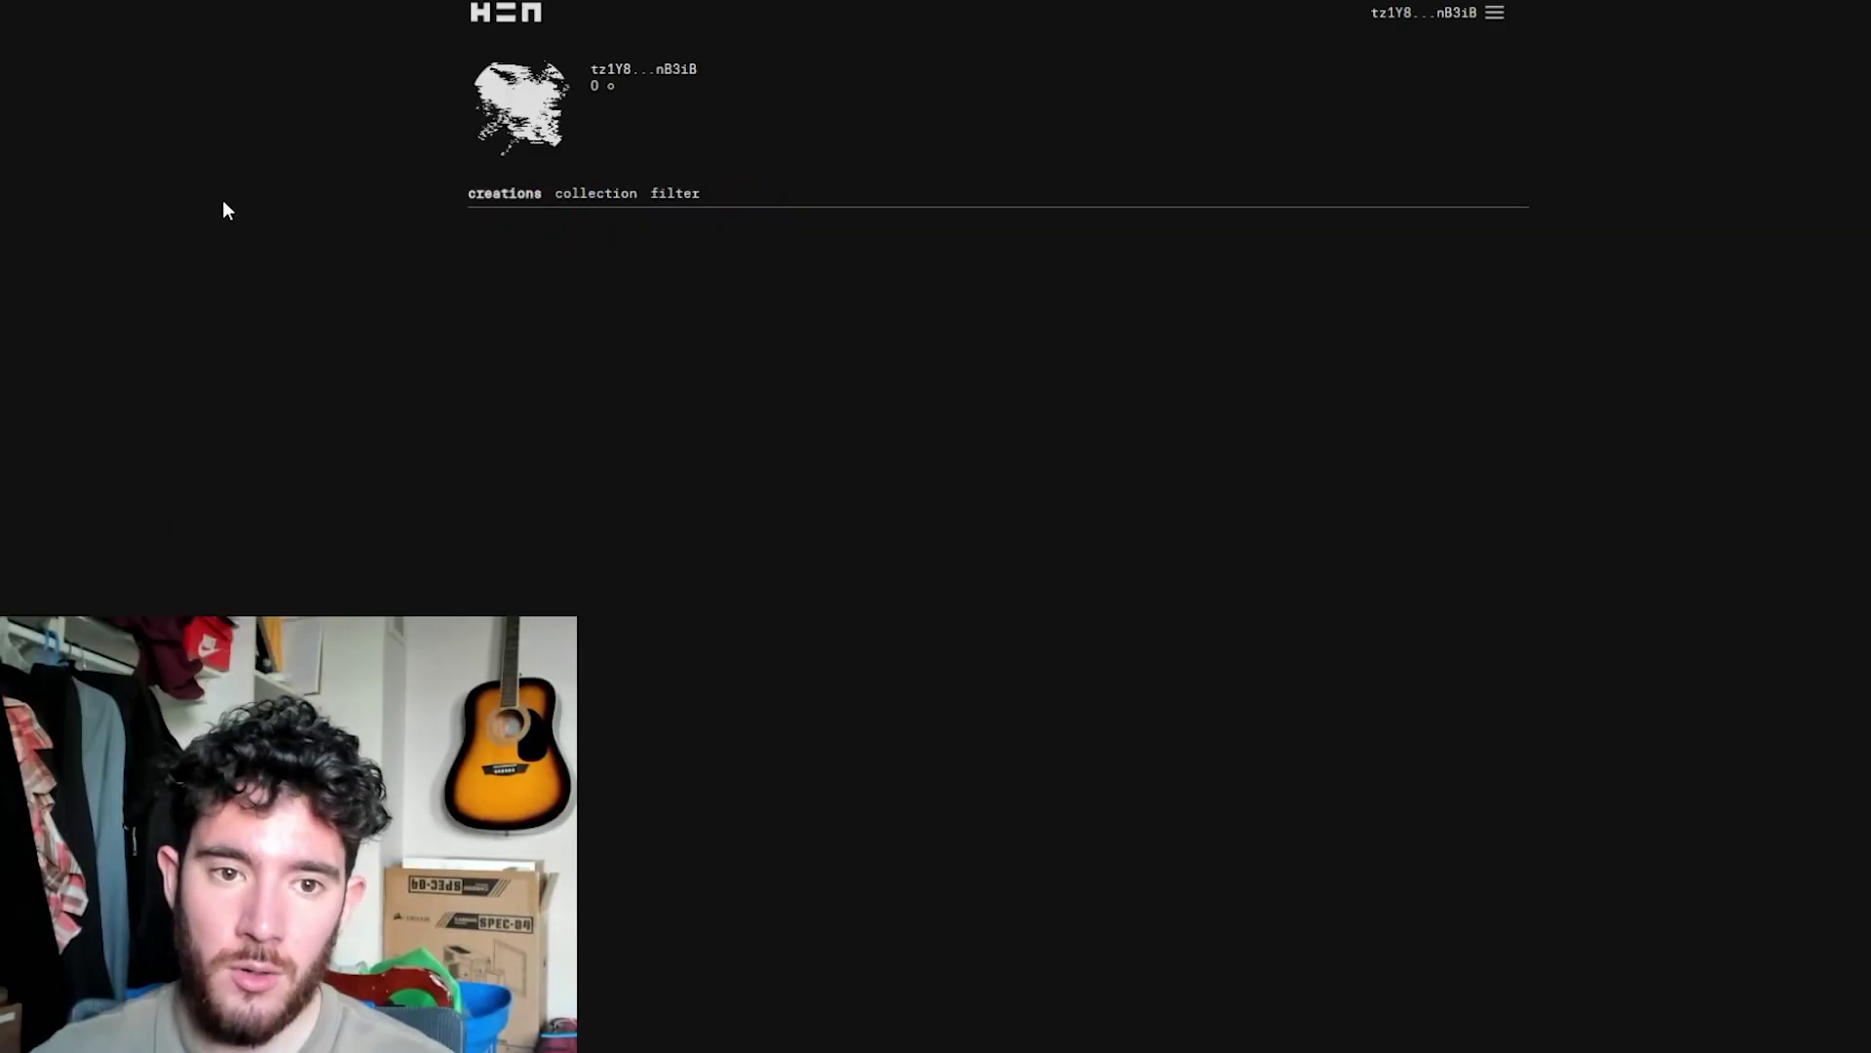
{"action": "left_click", "coordinate": [470, 192]}
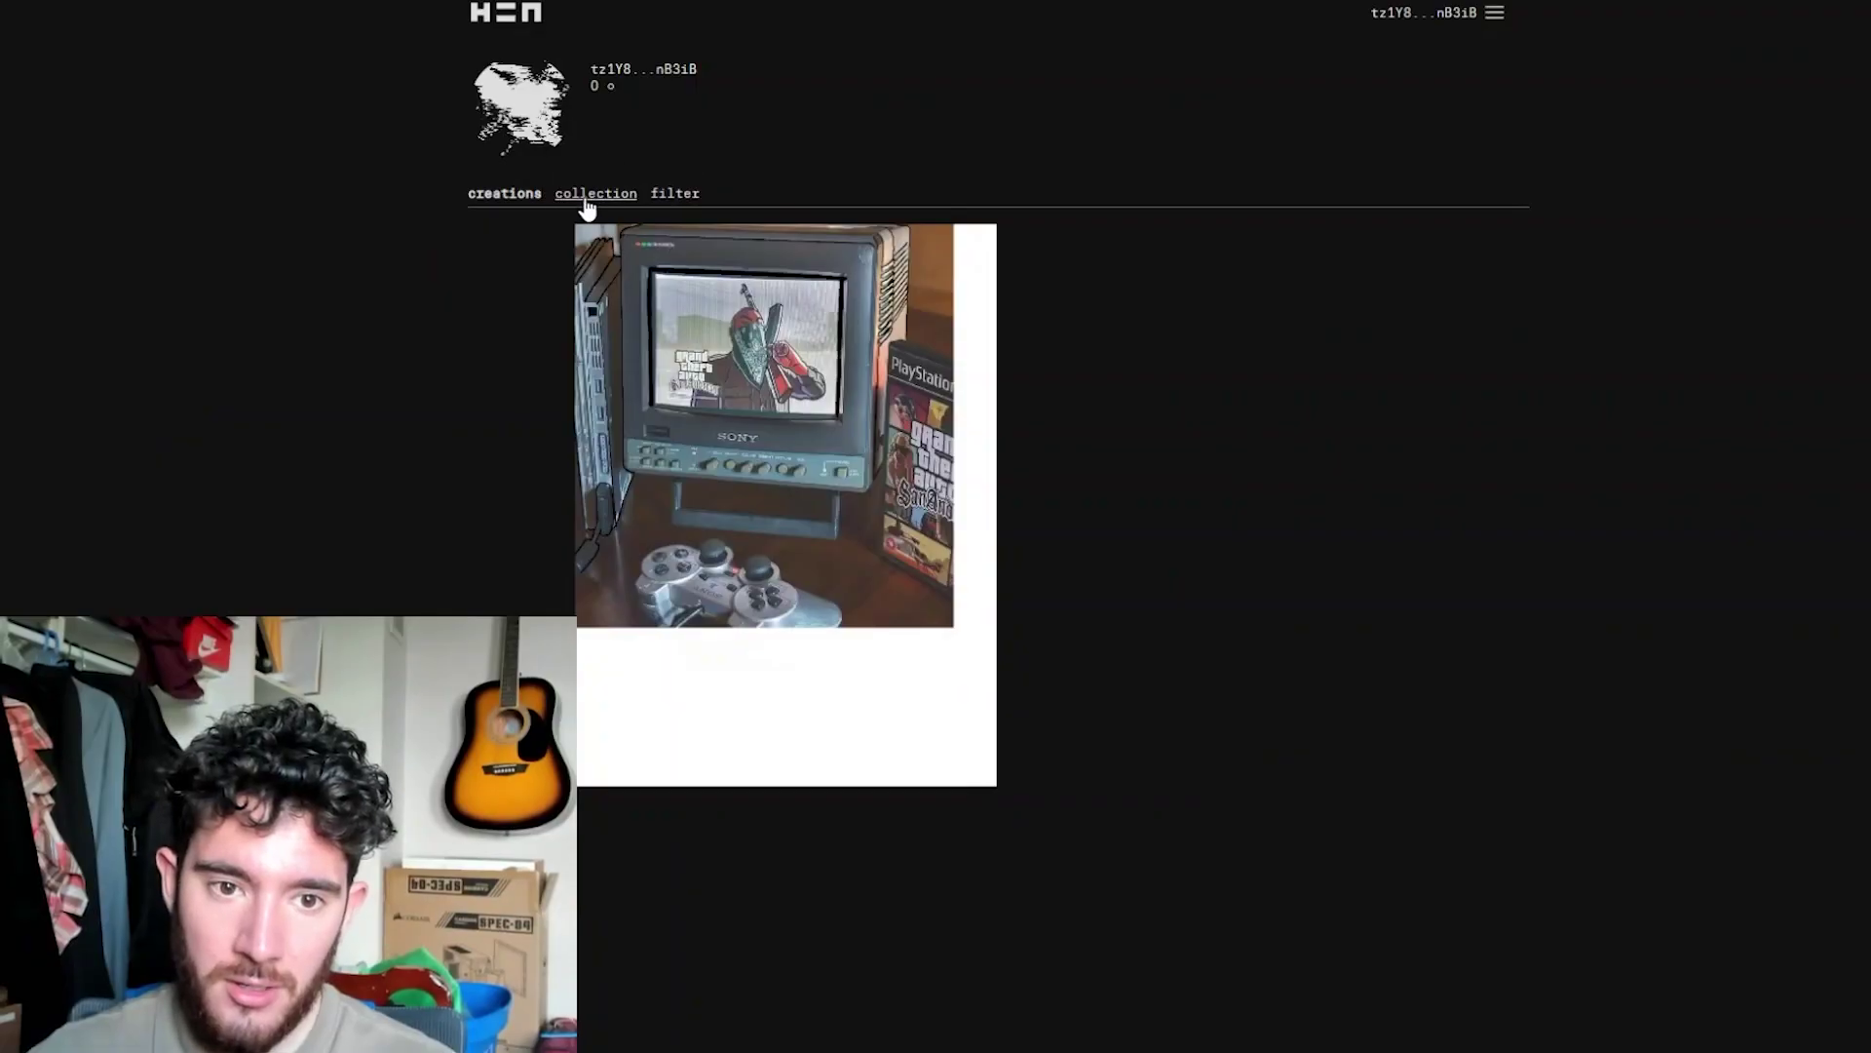
{"action": "left_click", "coordinate": [584, 196]}
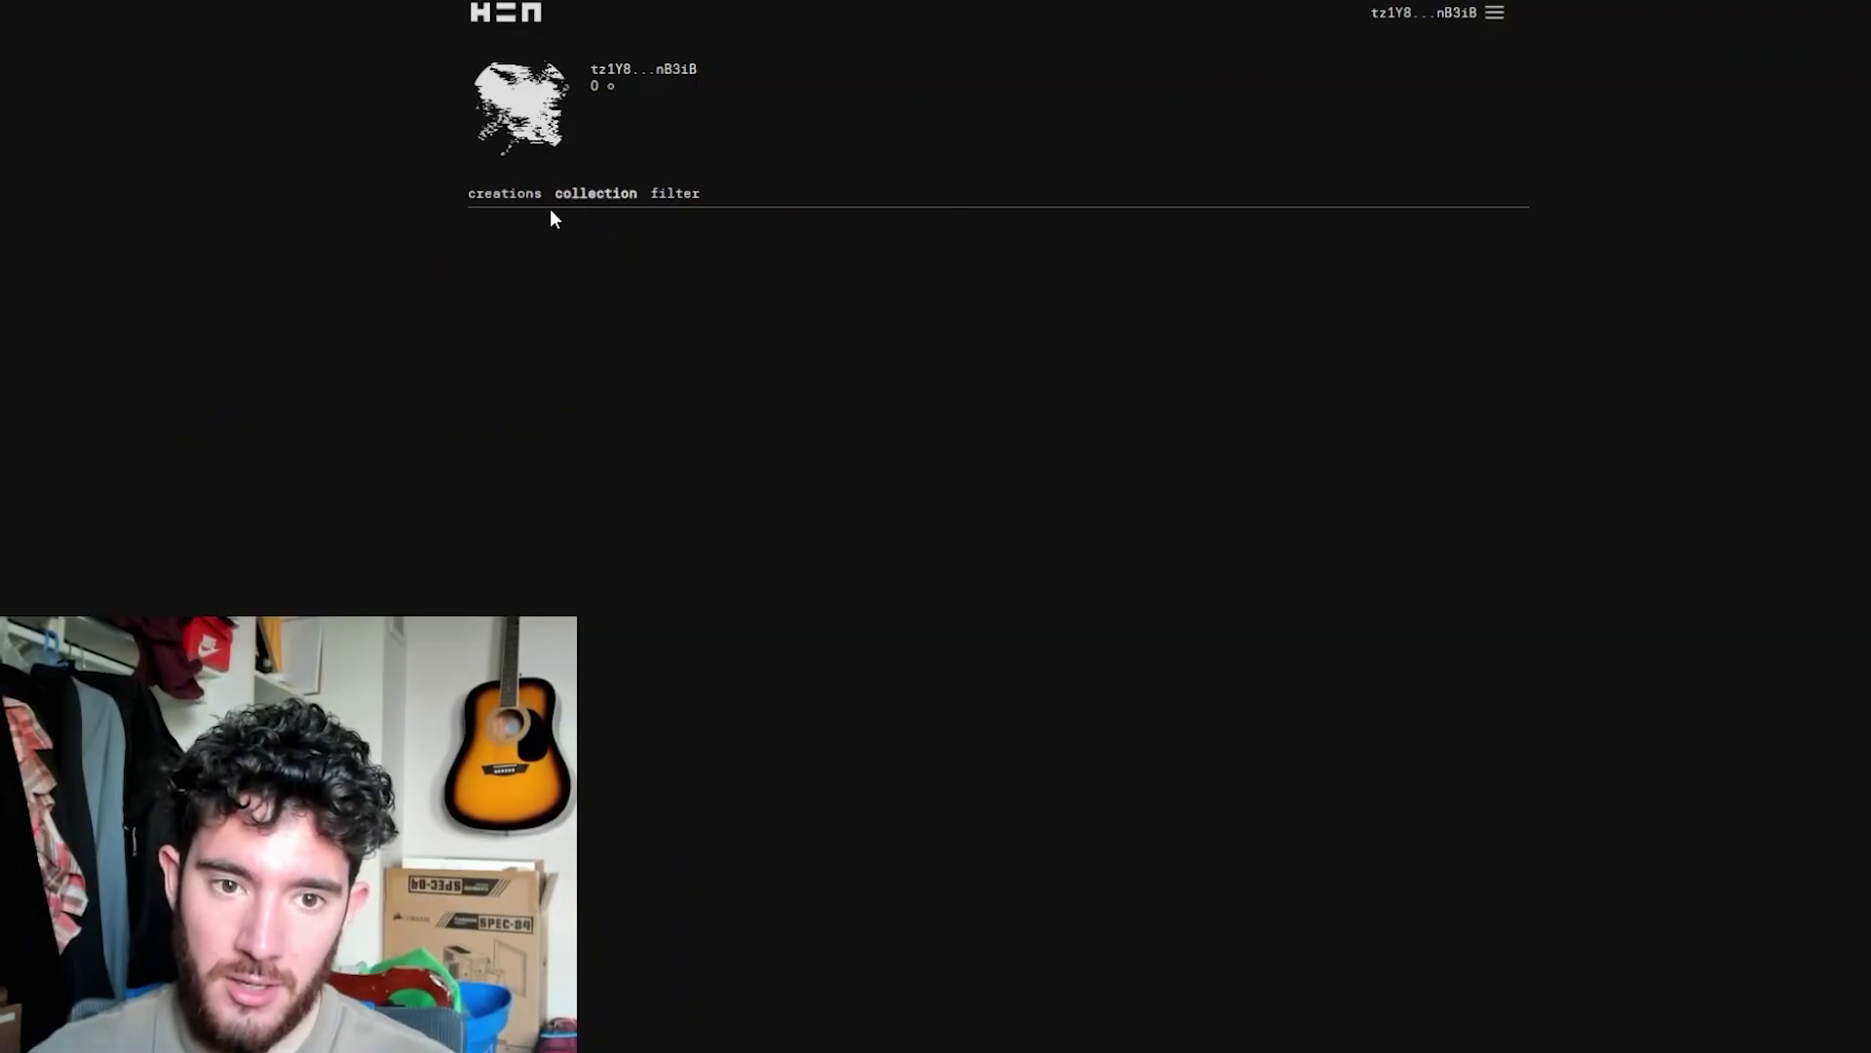
{"action": "left_click", "coordinate": [496, 196]}
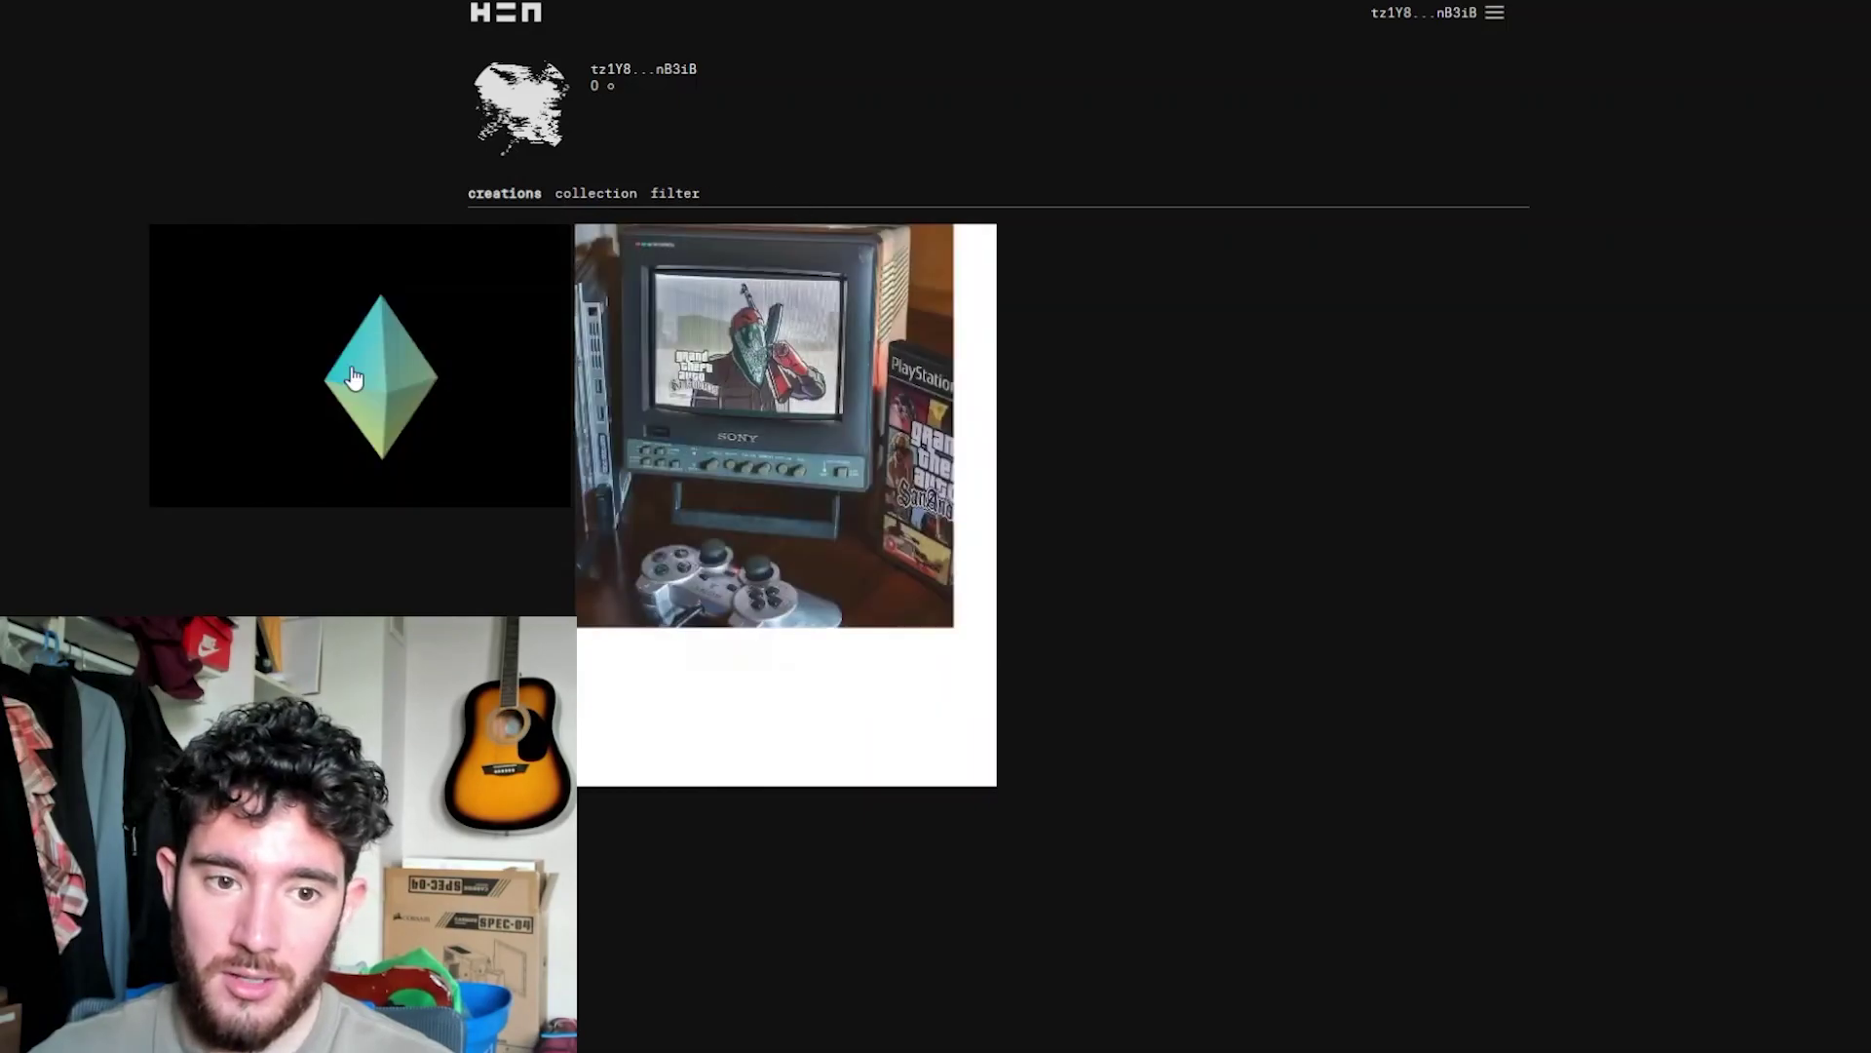
{"action": "left_click", "coordinate": [409, 331]}
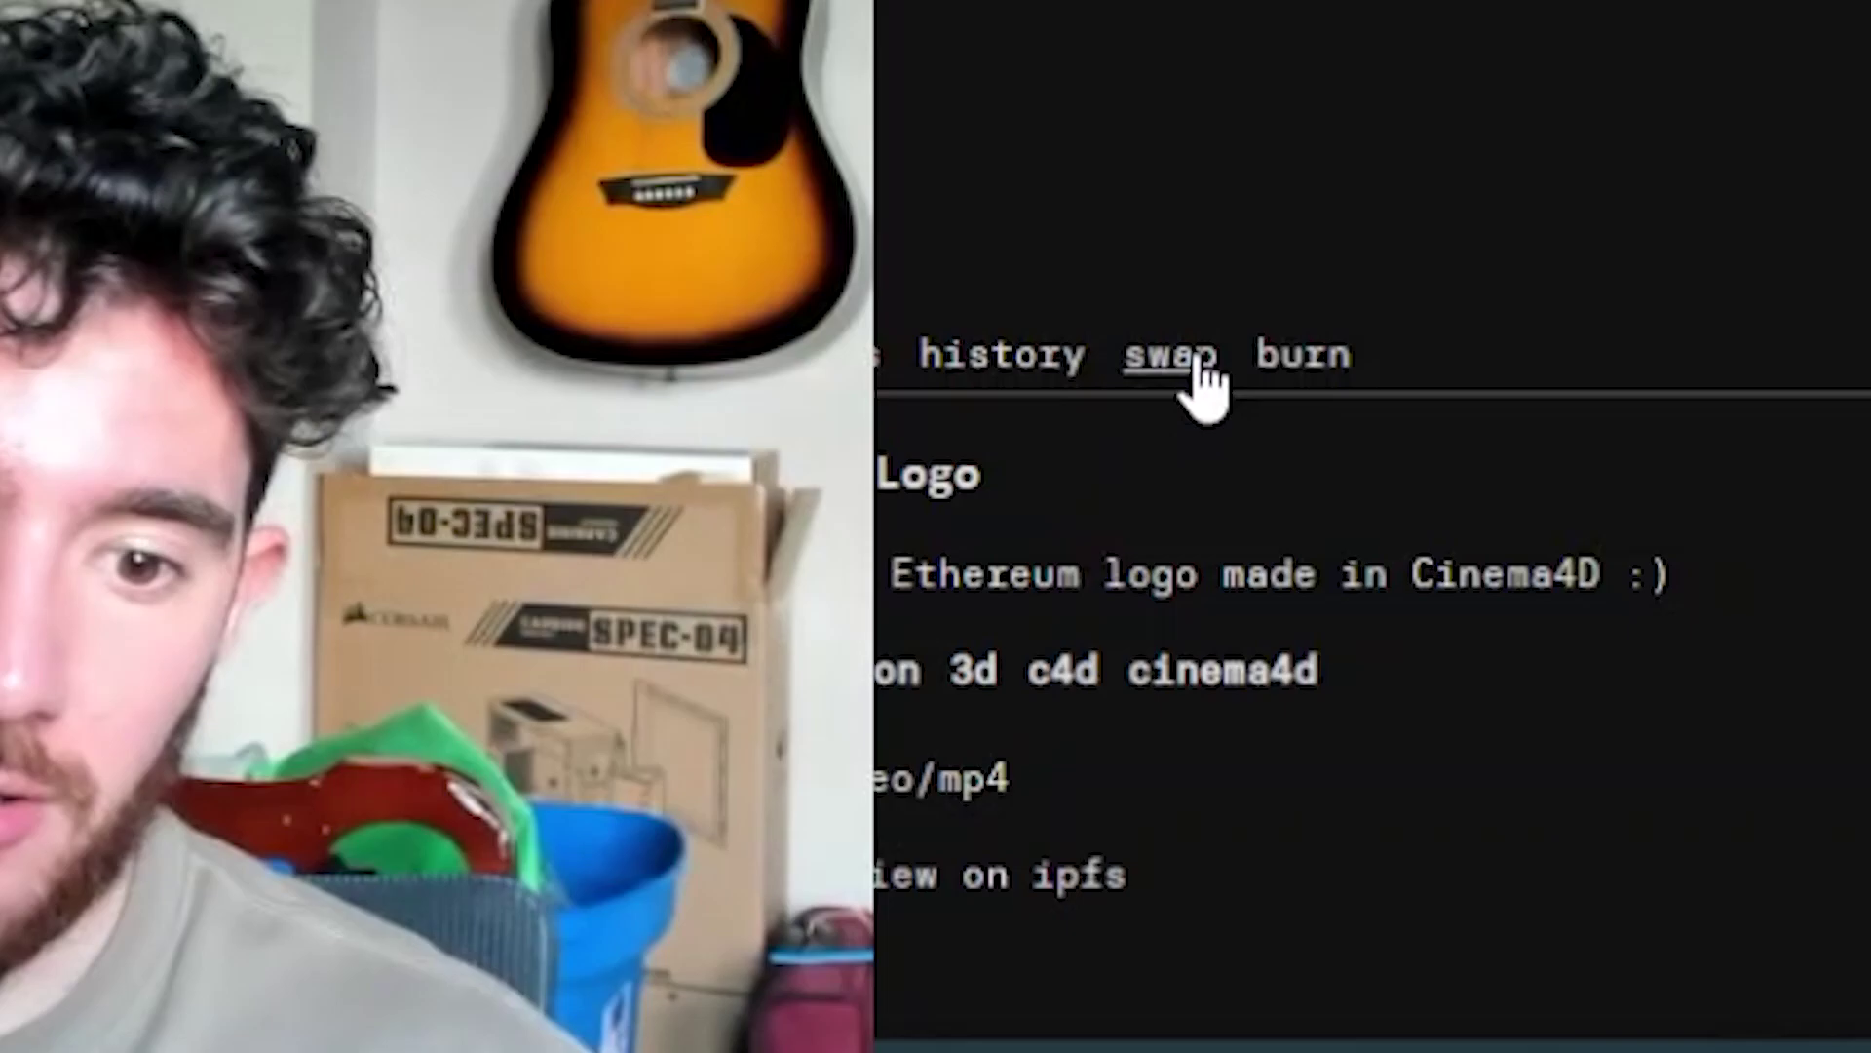
- Show the swap form for selling the diamond artwork
{"action": "left_click", "coordinate": [675, 828]}
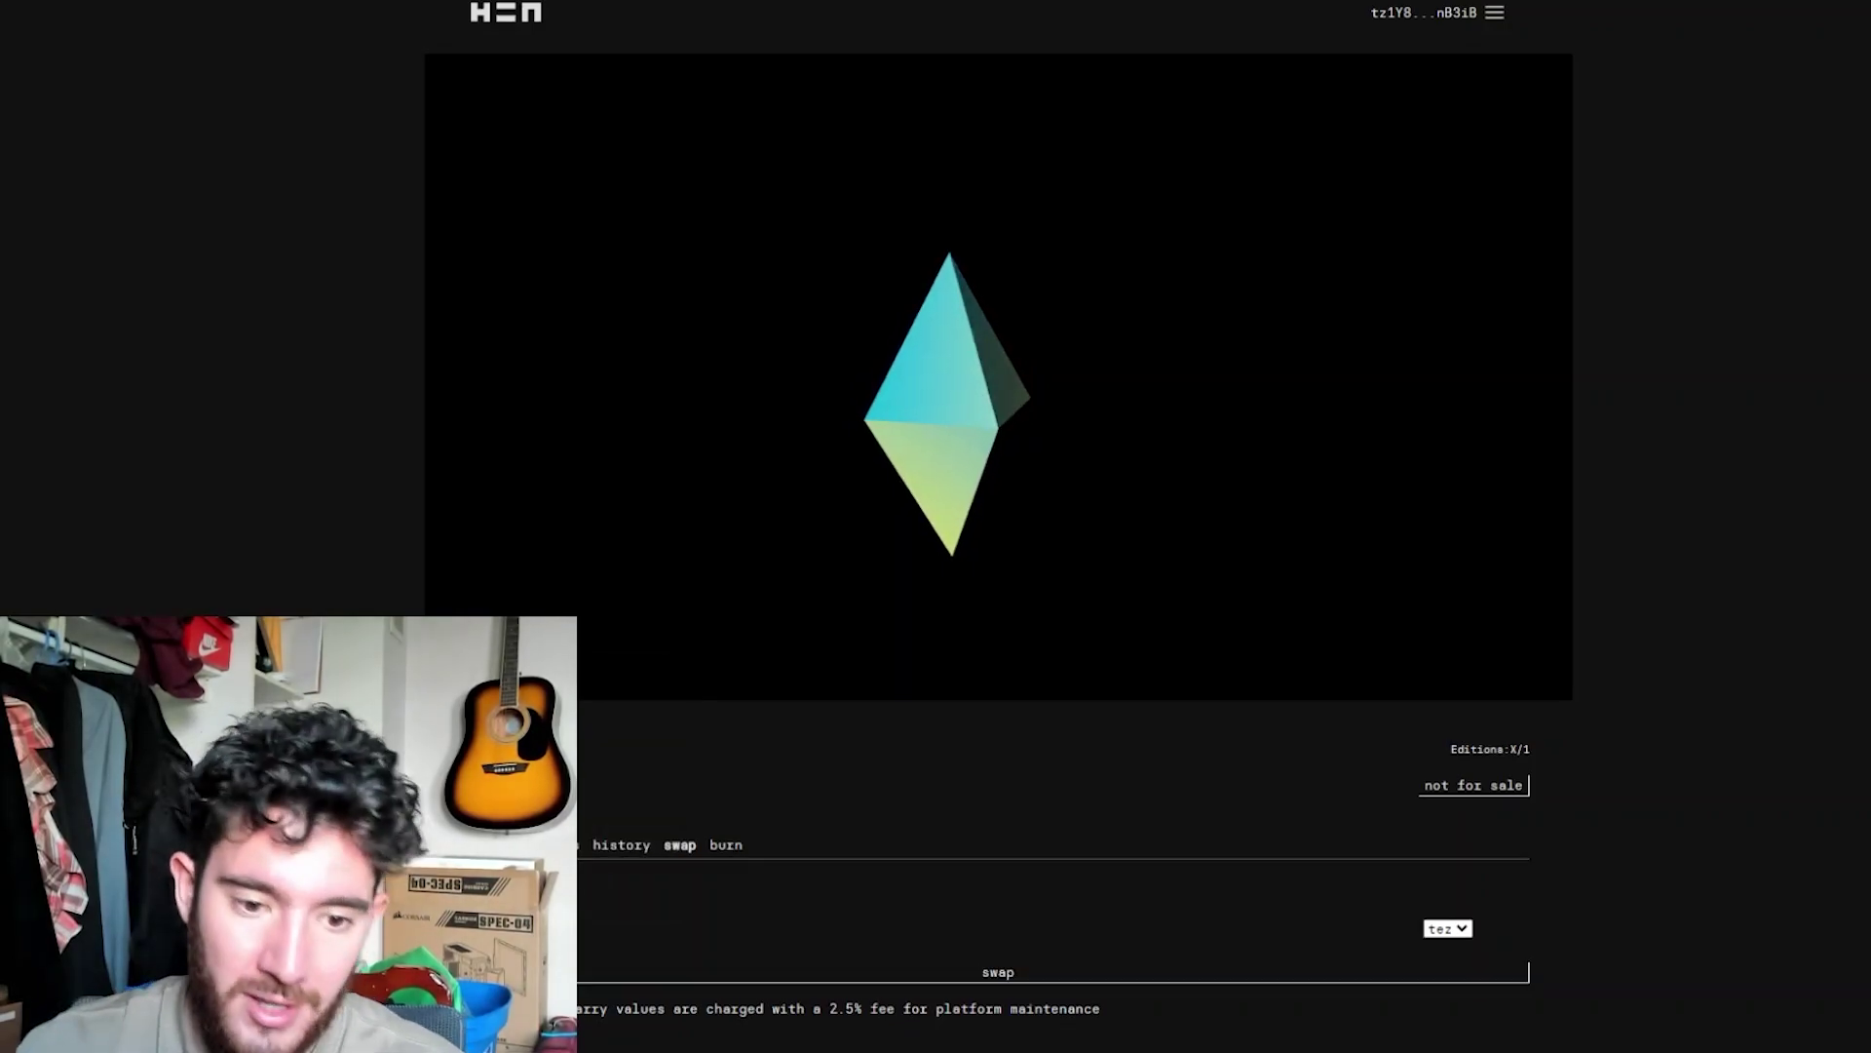
{"action": "scroll", "coordinate": [998, 546], "scroll_direction": "up", "scroll_amount": 1}
- Submit the swap, confirm it in Temple Wallet despite the warning, and review the Transaction Invalid error
{"action": "left_click", "coordinate": [1004, 1006]}
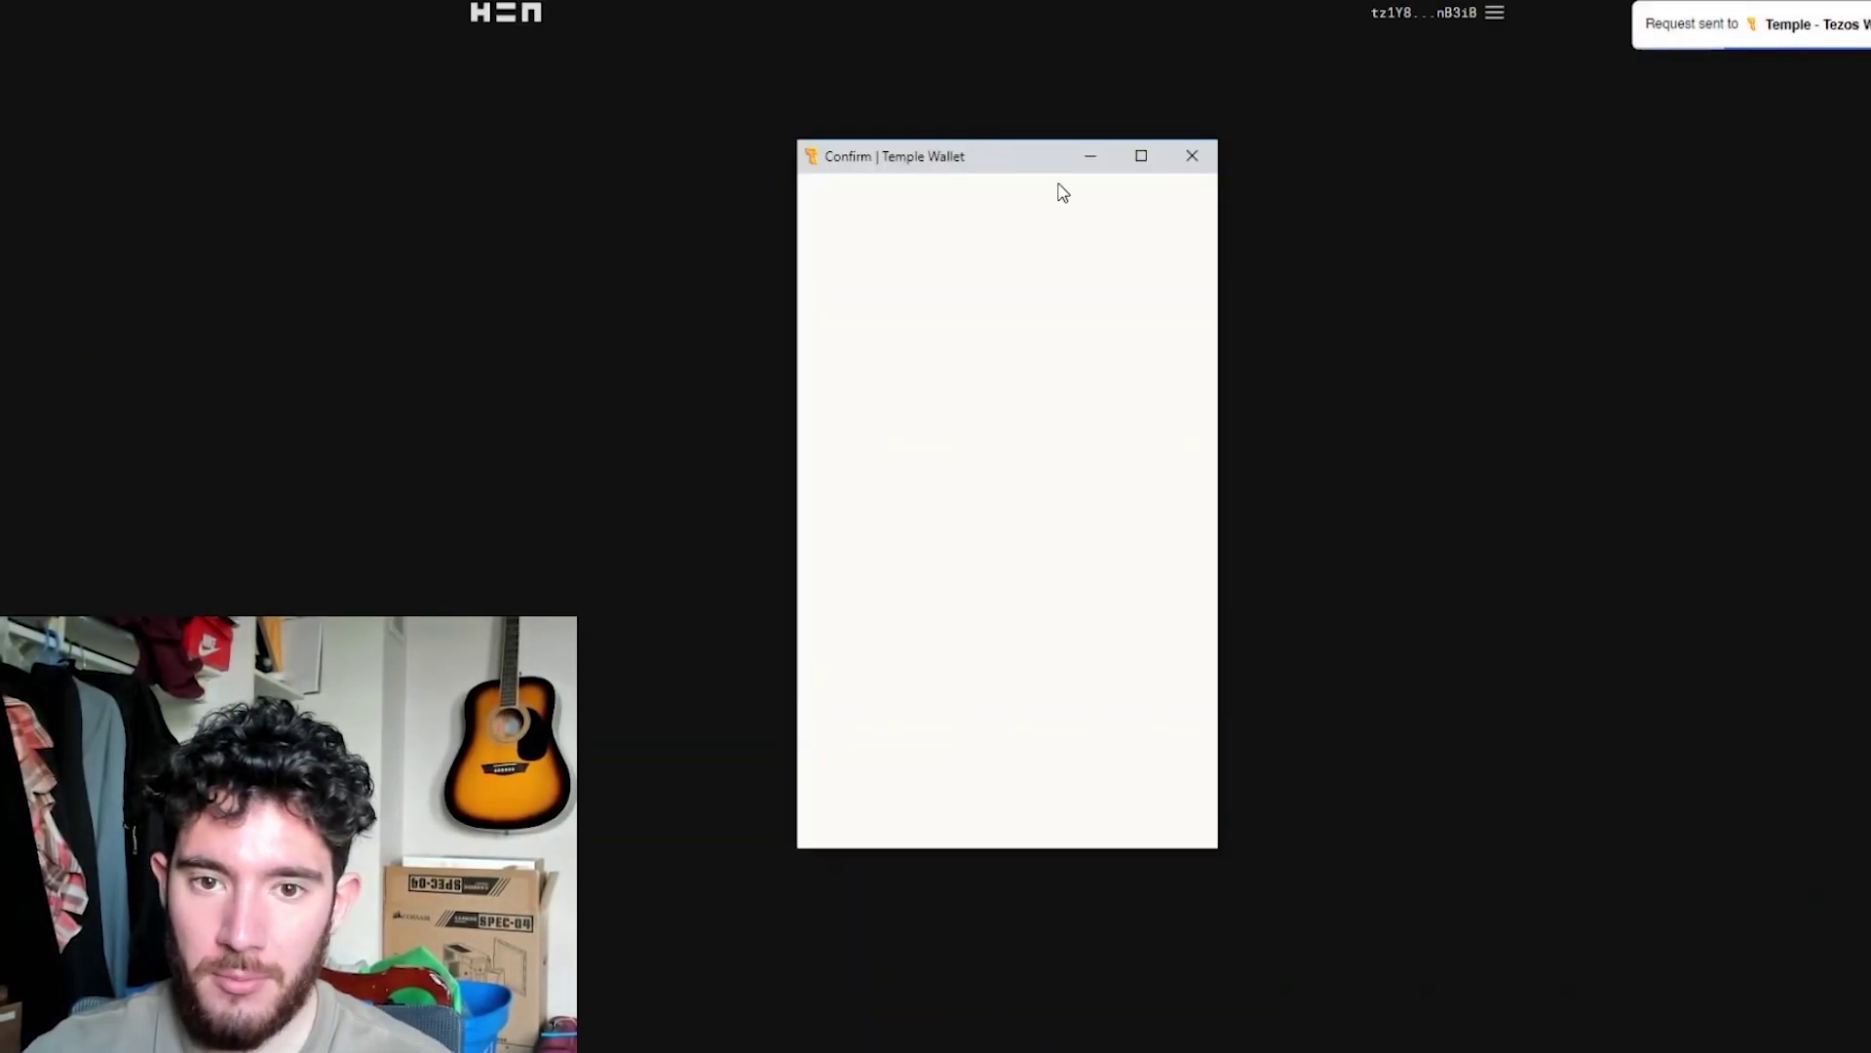
{"action": "left_click_drag", "start_coordinate": [1019, 153], "coordinate": [1458, 128]}
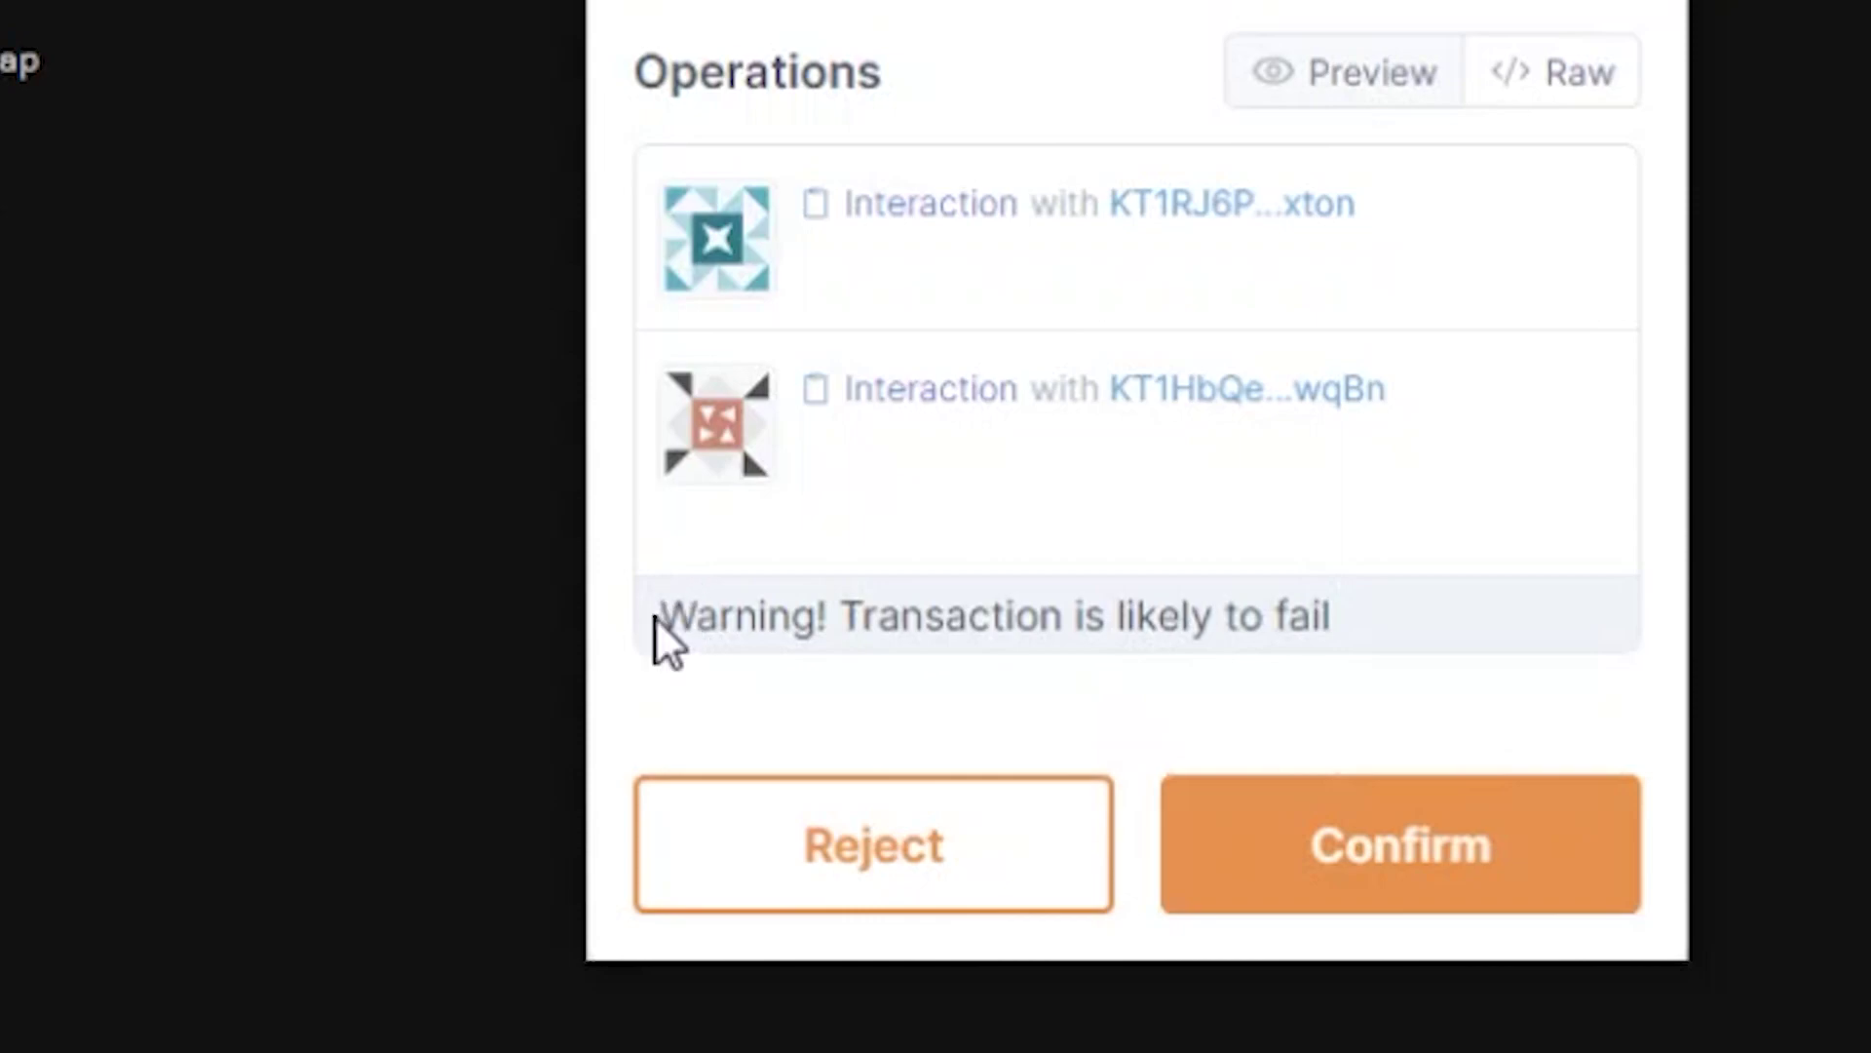
{"action": "left_click_drag", "start_coordinate": [657, 617], "coordinate": [1292, 620]}
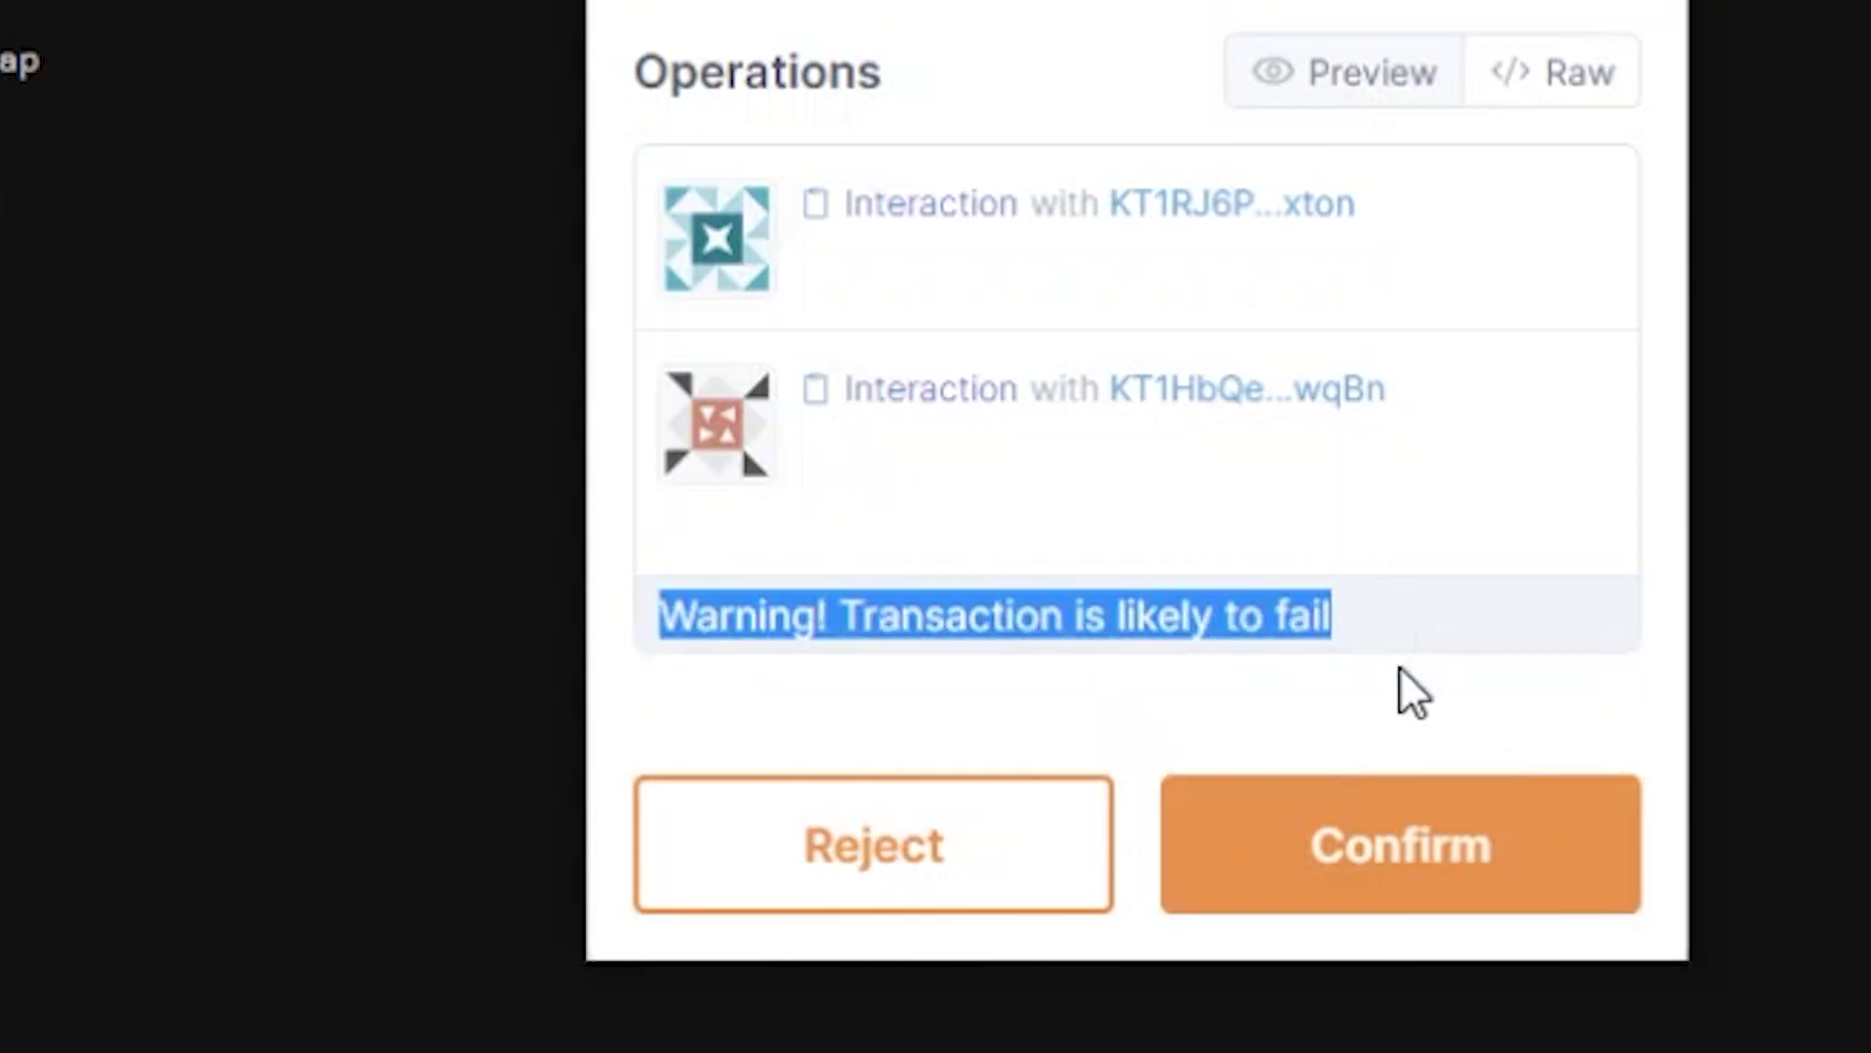
{"action": "left_click", "coordinate": [1400, 844]}
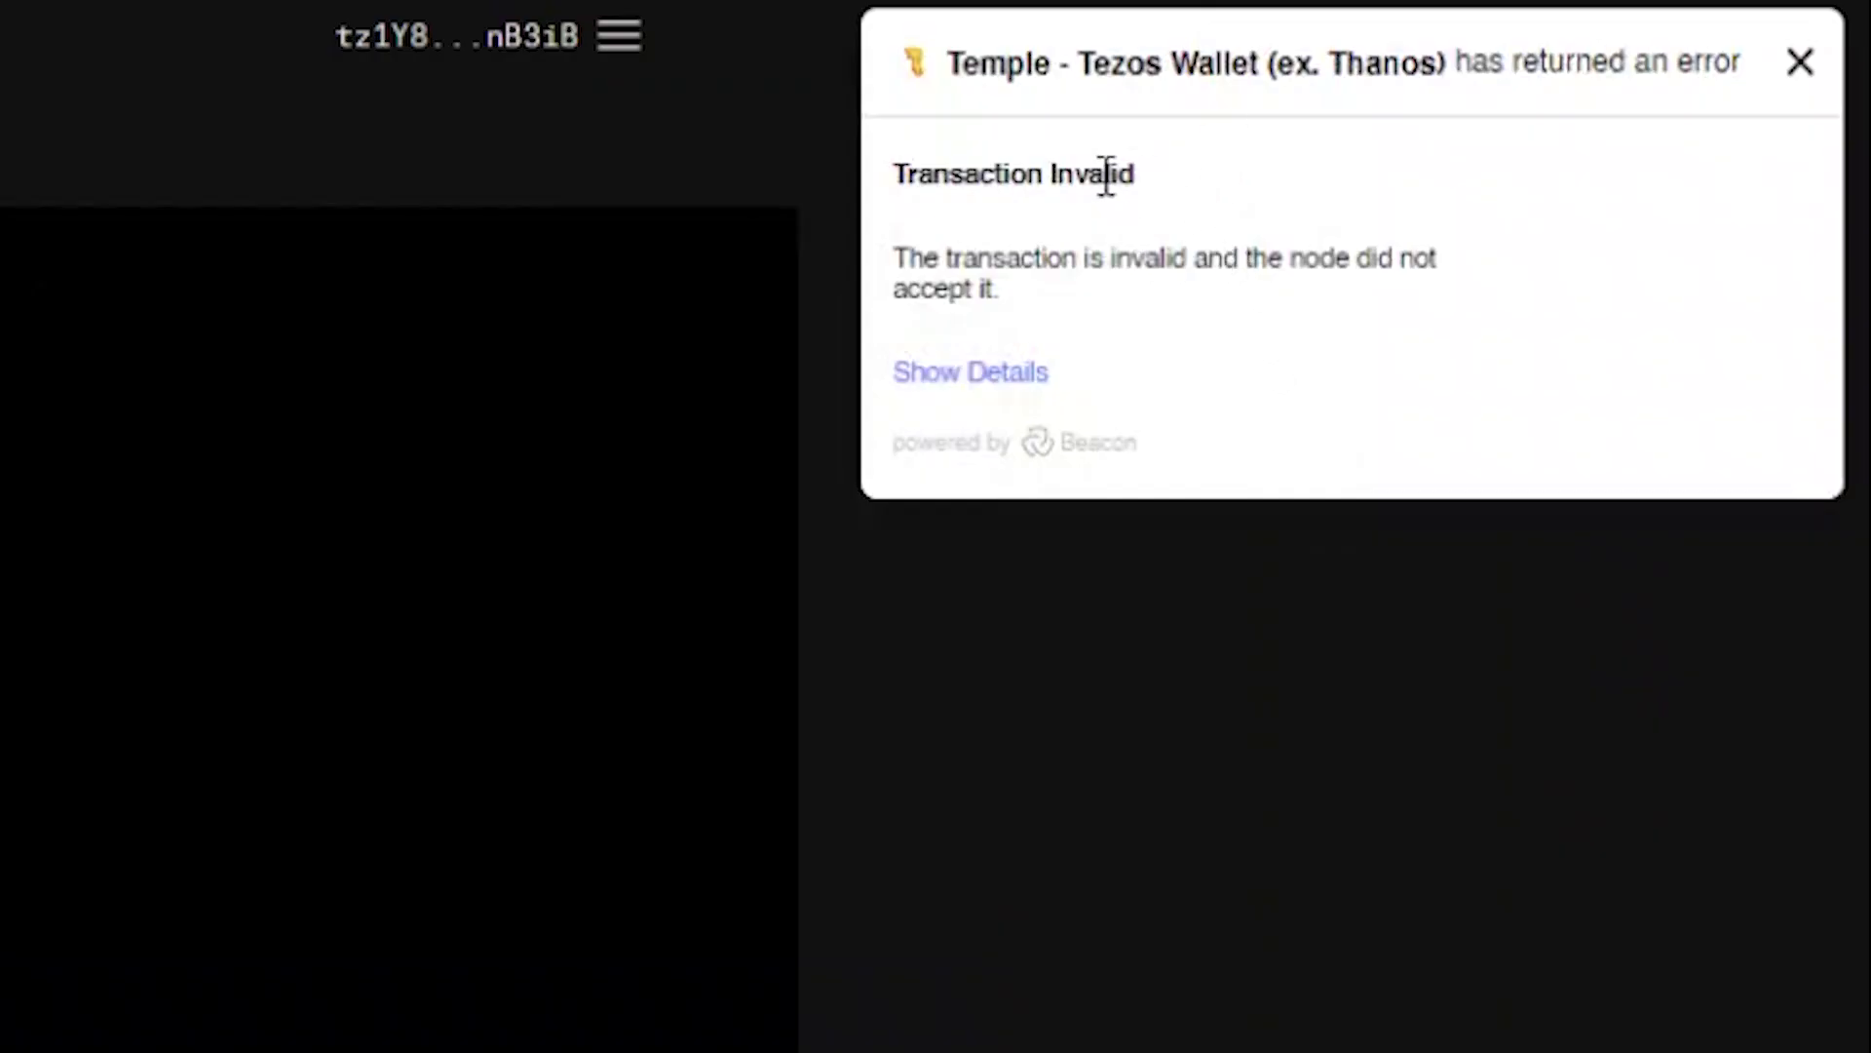
{"action": "left_click_drag", "start_coordinate": [1146, 179], "coordinate": [899, 193]}
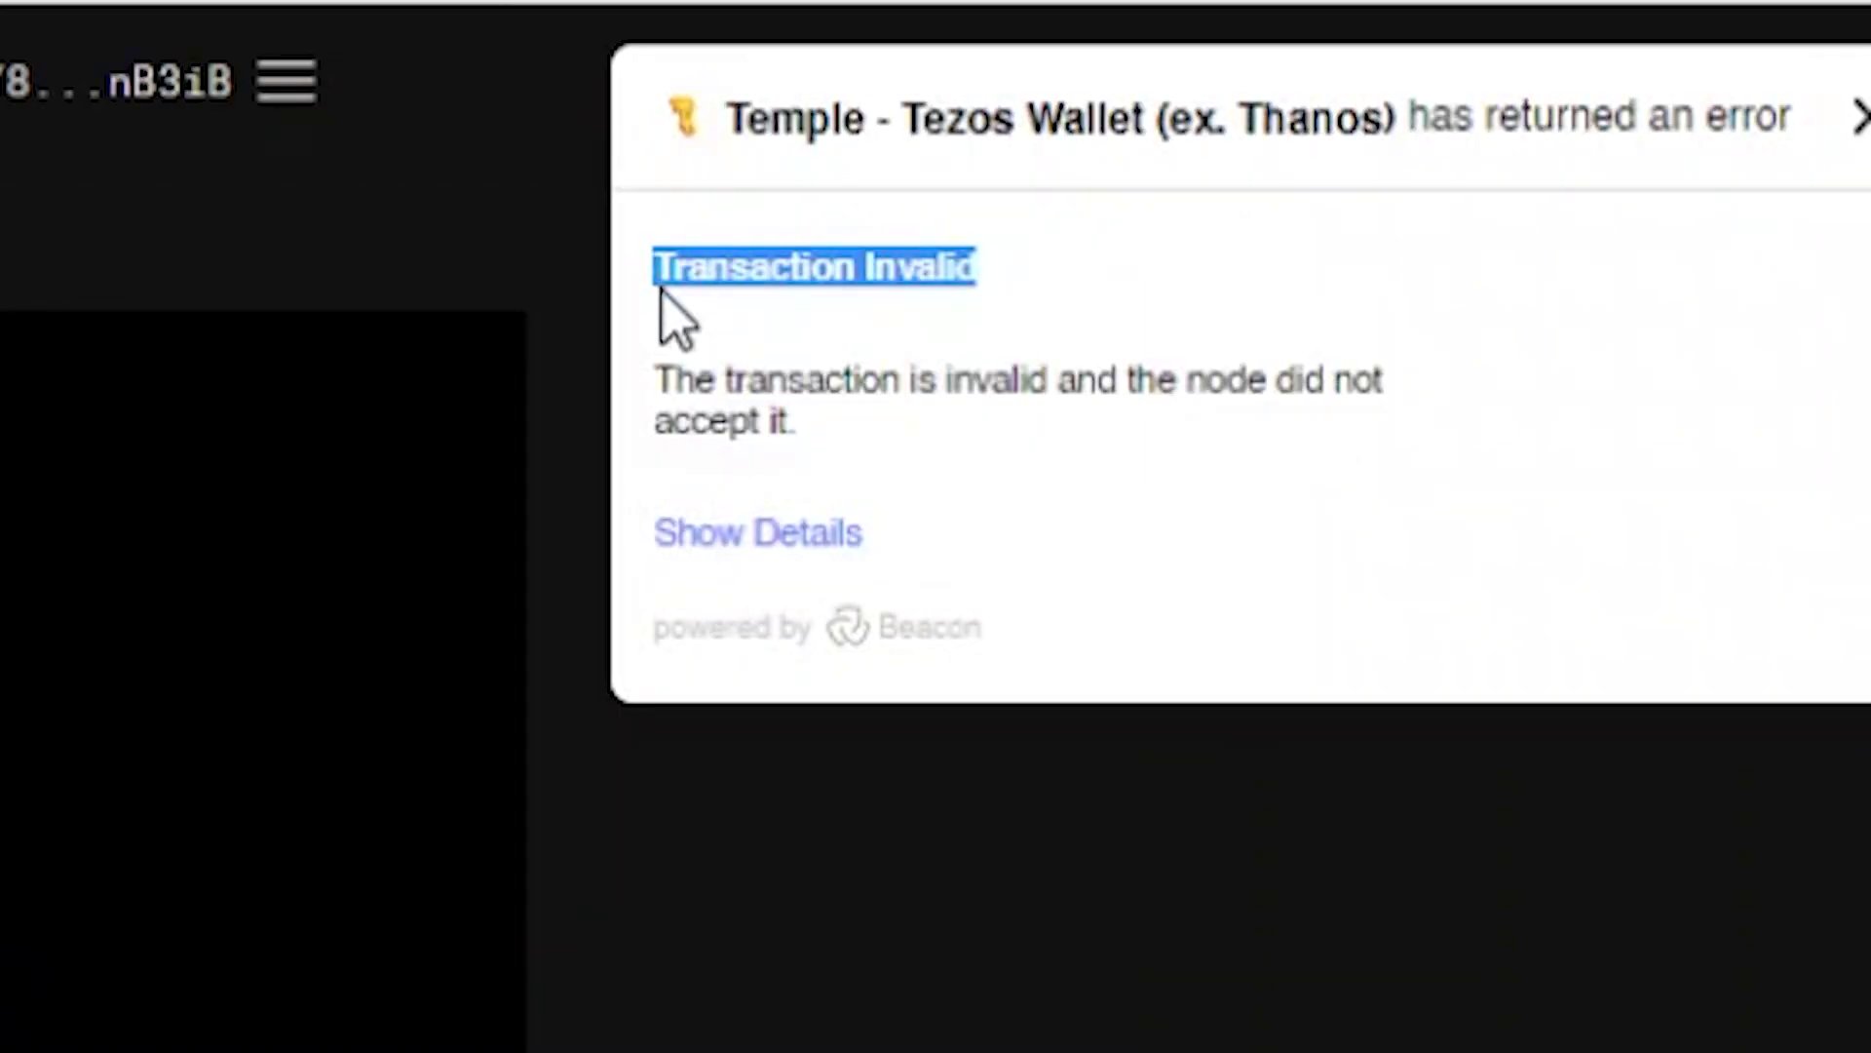
{"action": "left_click_drag", "start_coordinate": [661, 292], "coordinate": [1302, 485]}
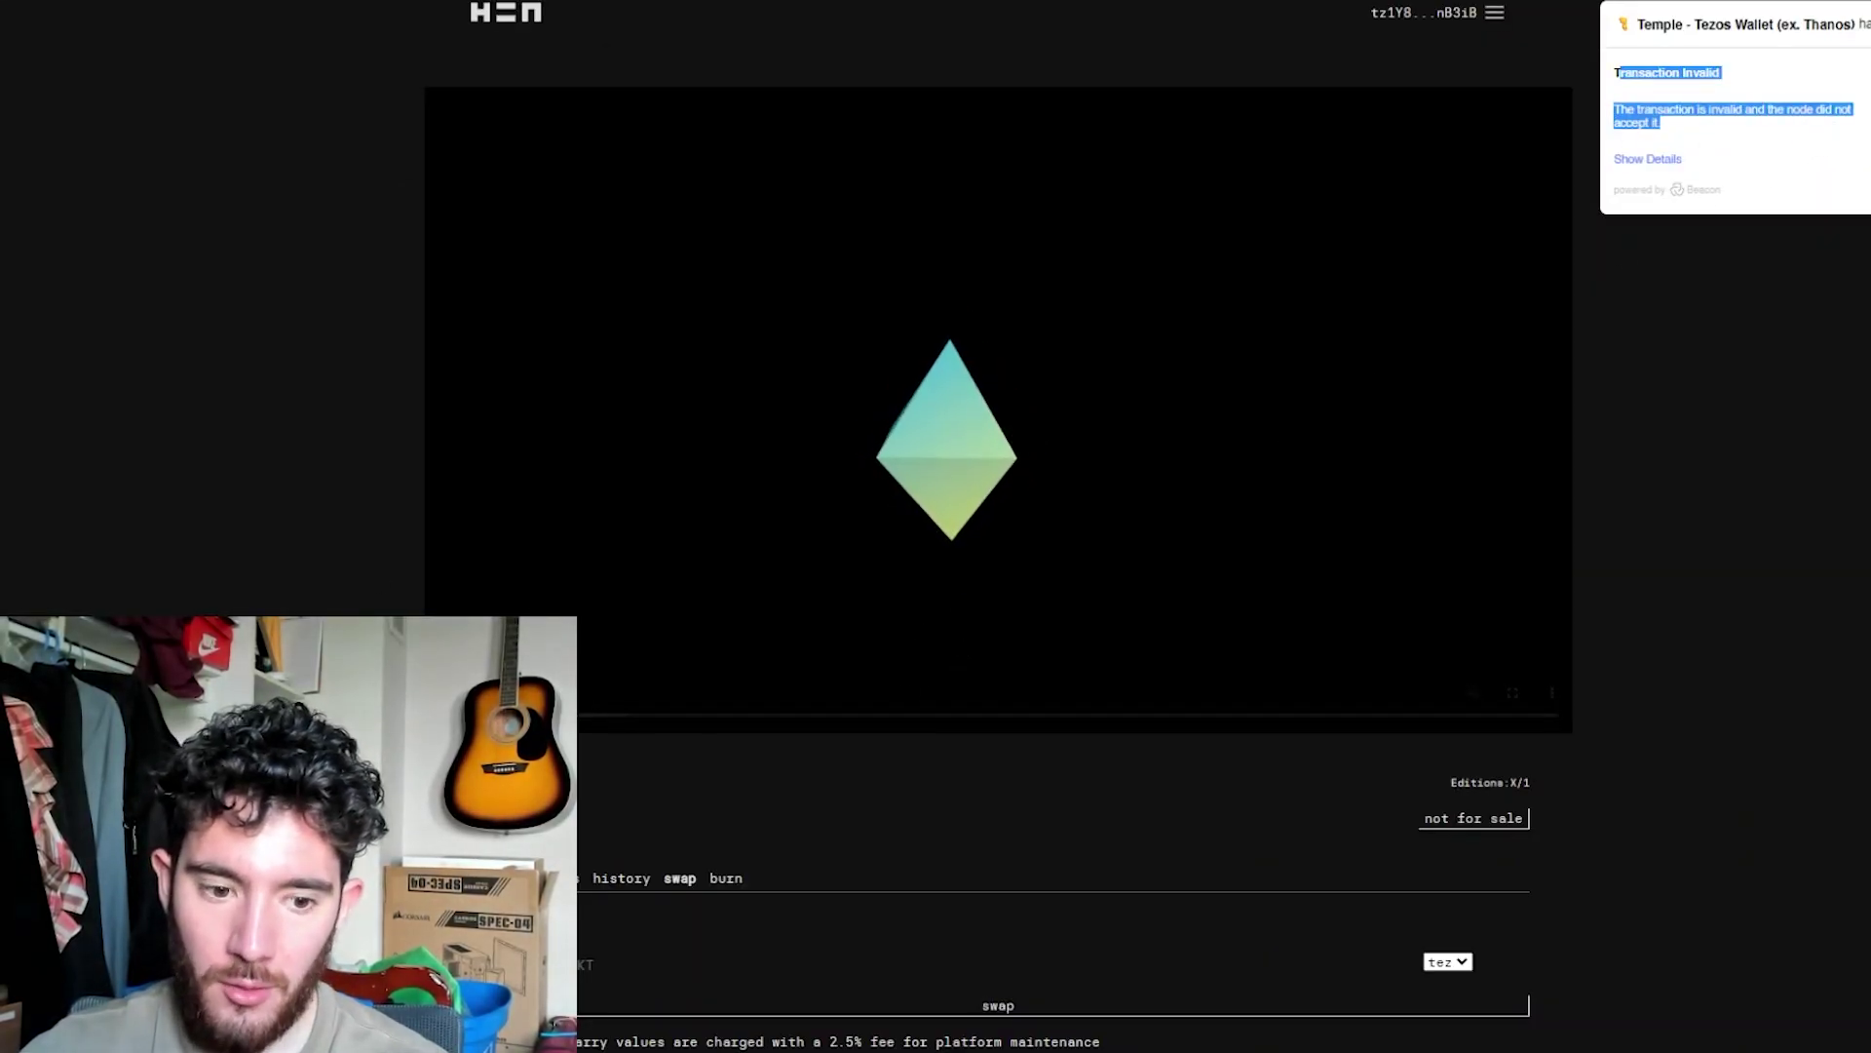
- Switch windows and rotate the 12-edition sphere model to see its other side
{"action": "key", "text": "alt+Tab"}
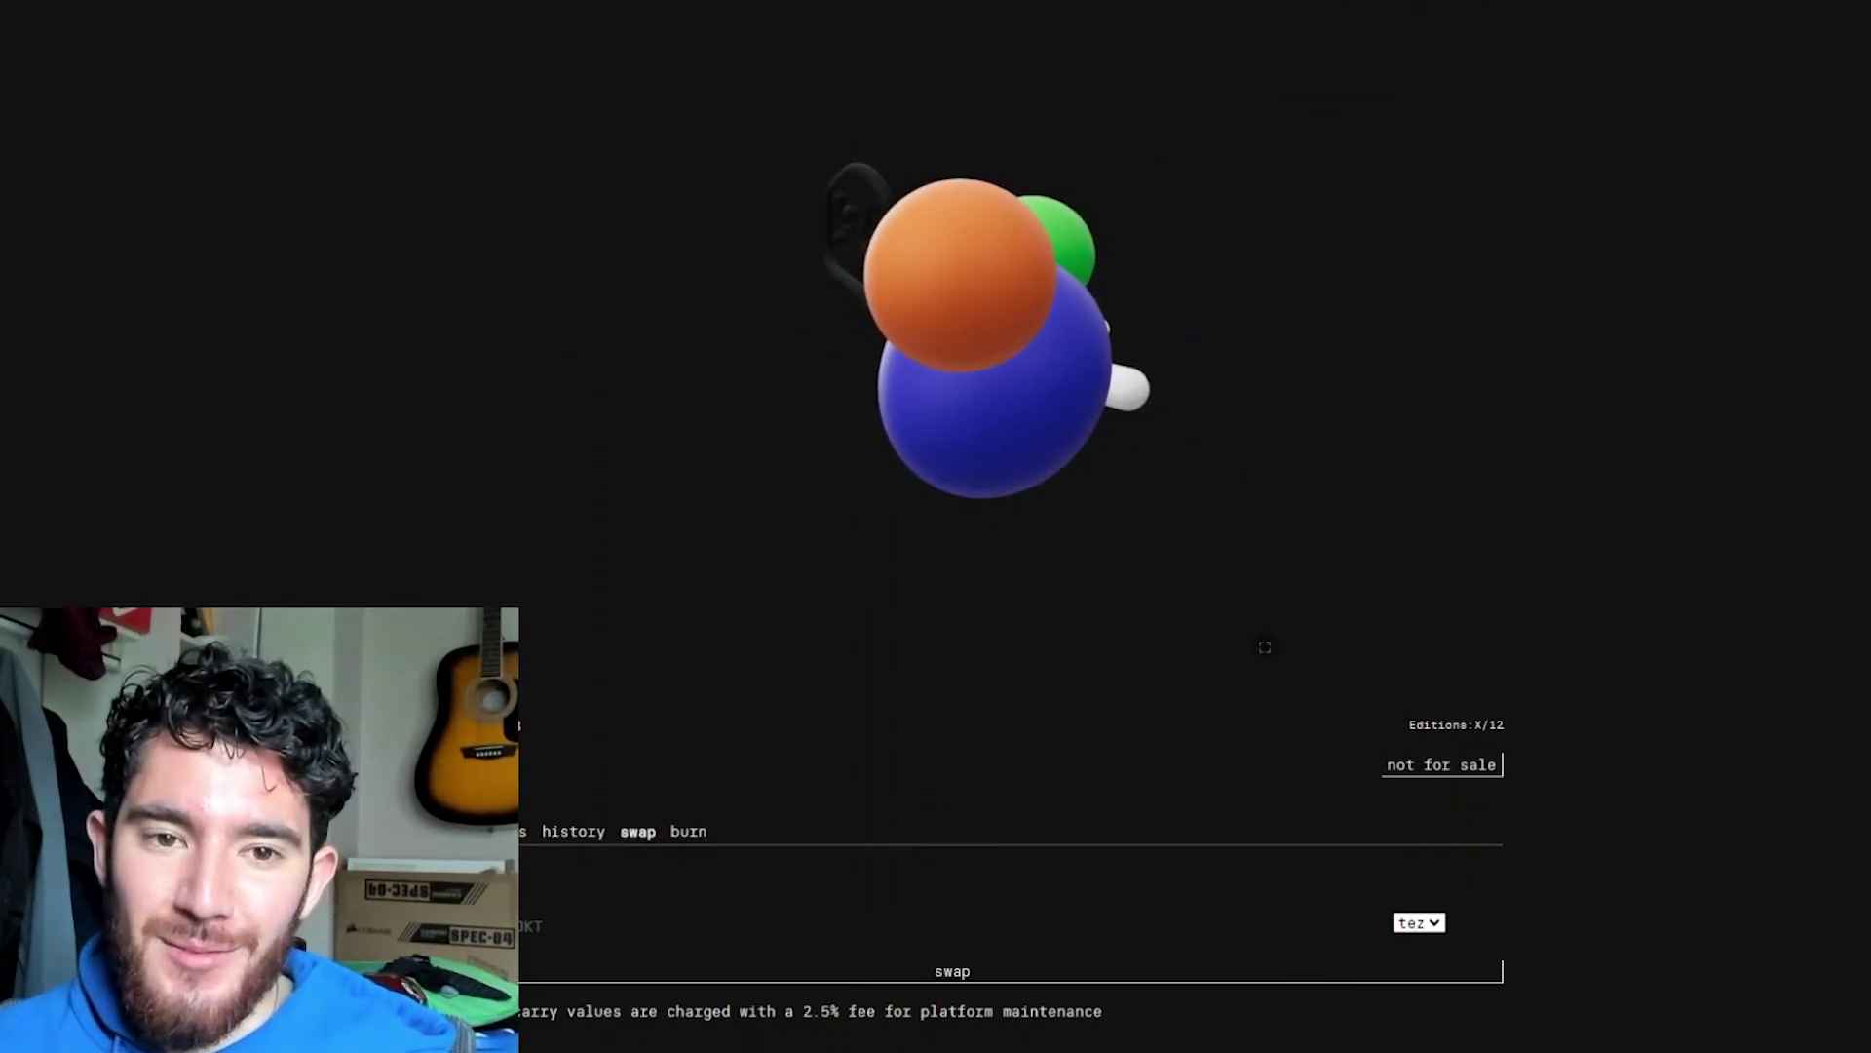
{"action": "left_click_drag", "start_coordinate": [973, 351], "coordinate": [955, 395]}
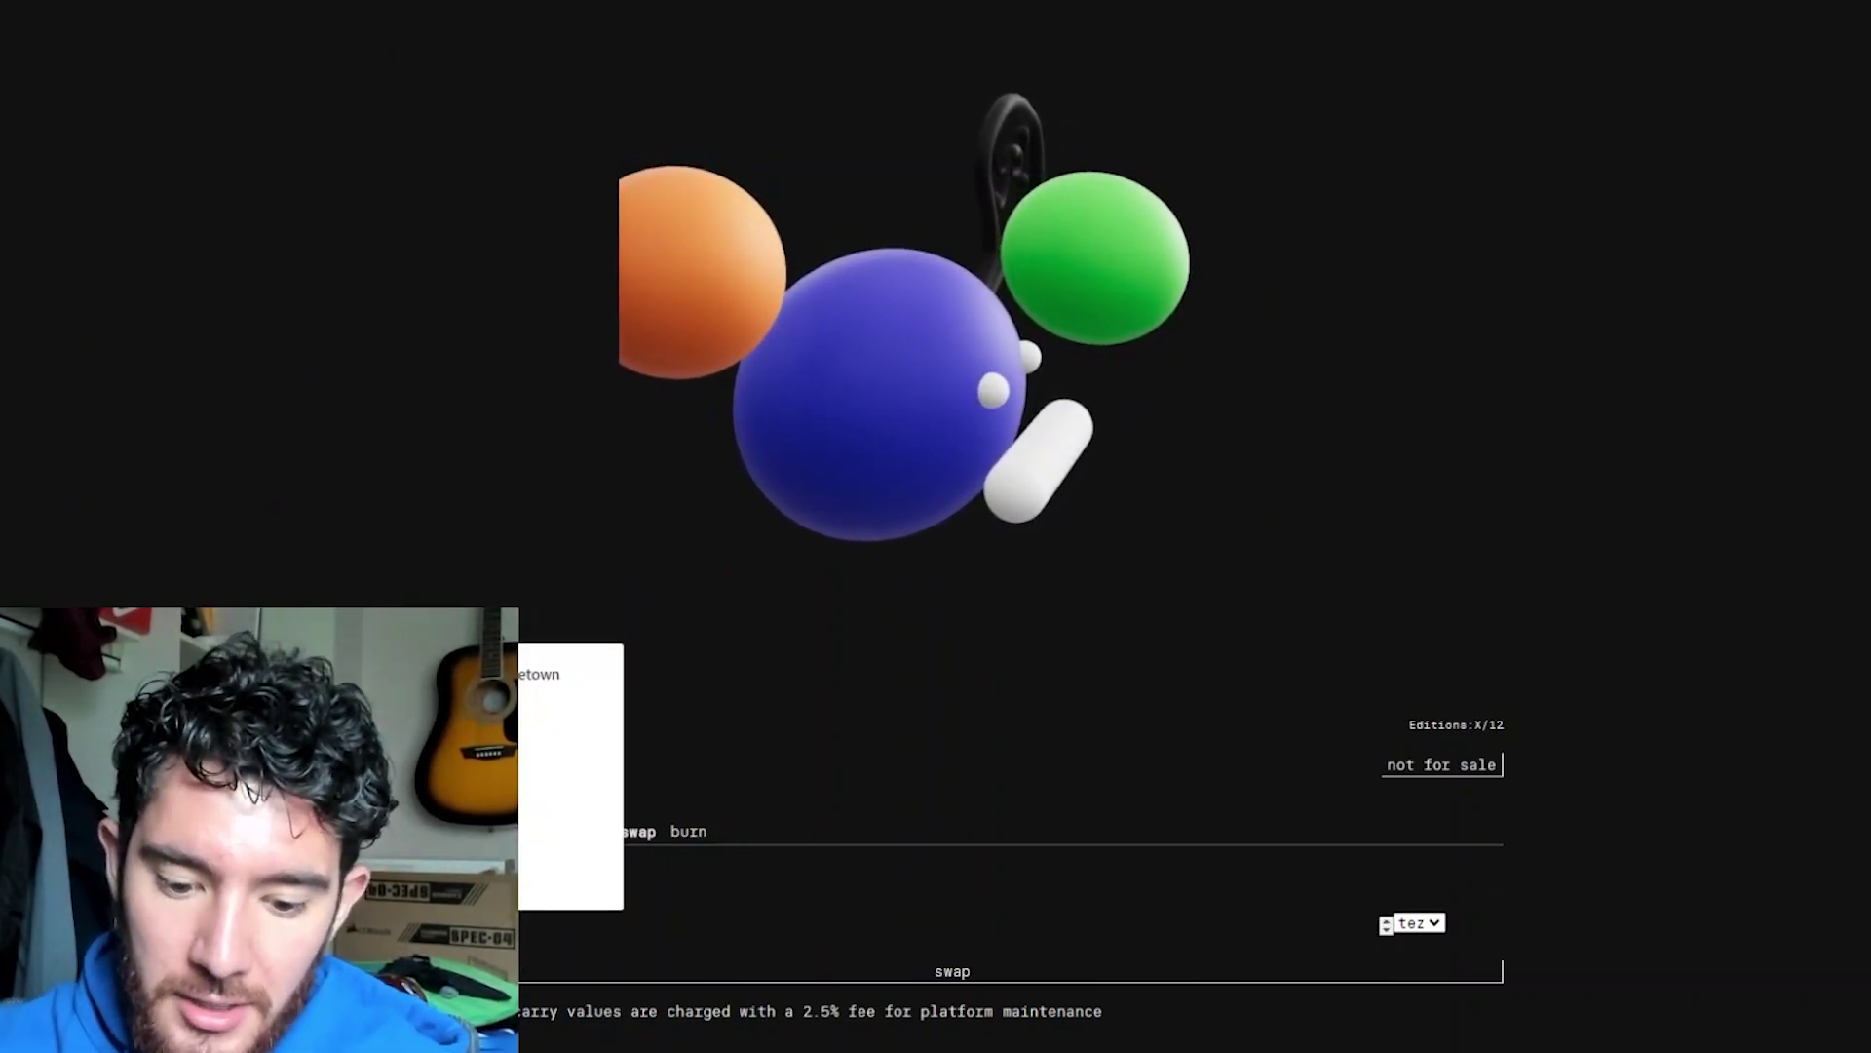
- Submit the sphere model swap and approve it in Temple Wallet after reviewing gas and storage fees
{"action": "left_click", "coordinate": [1019, 975]}
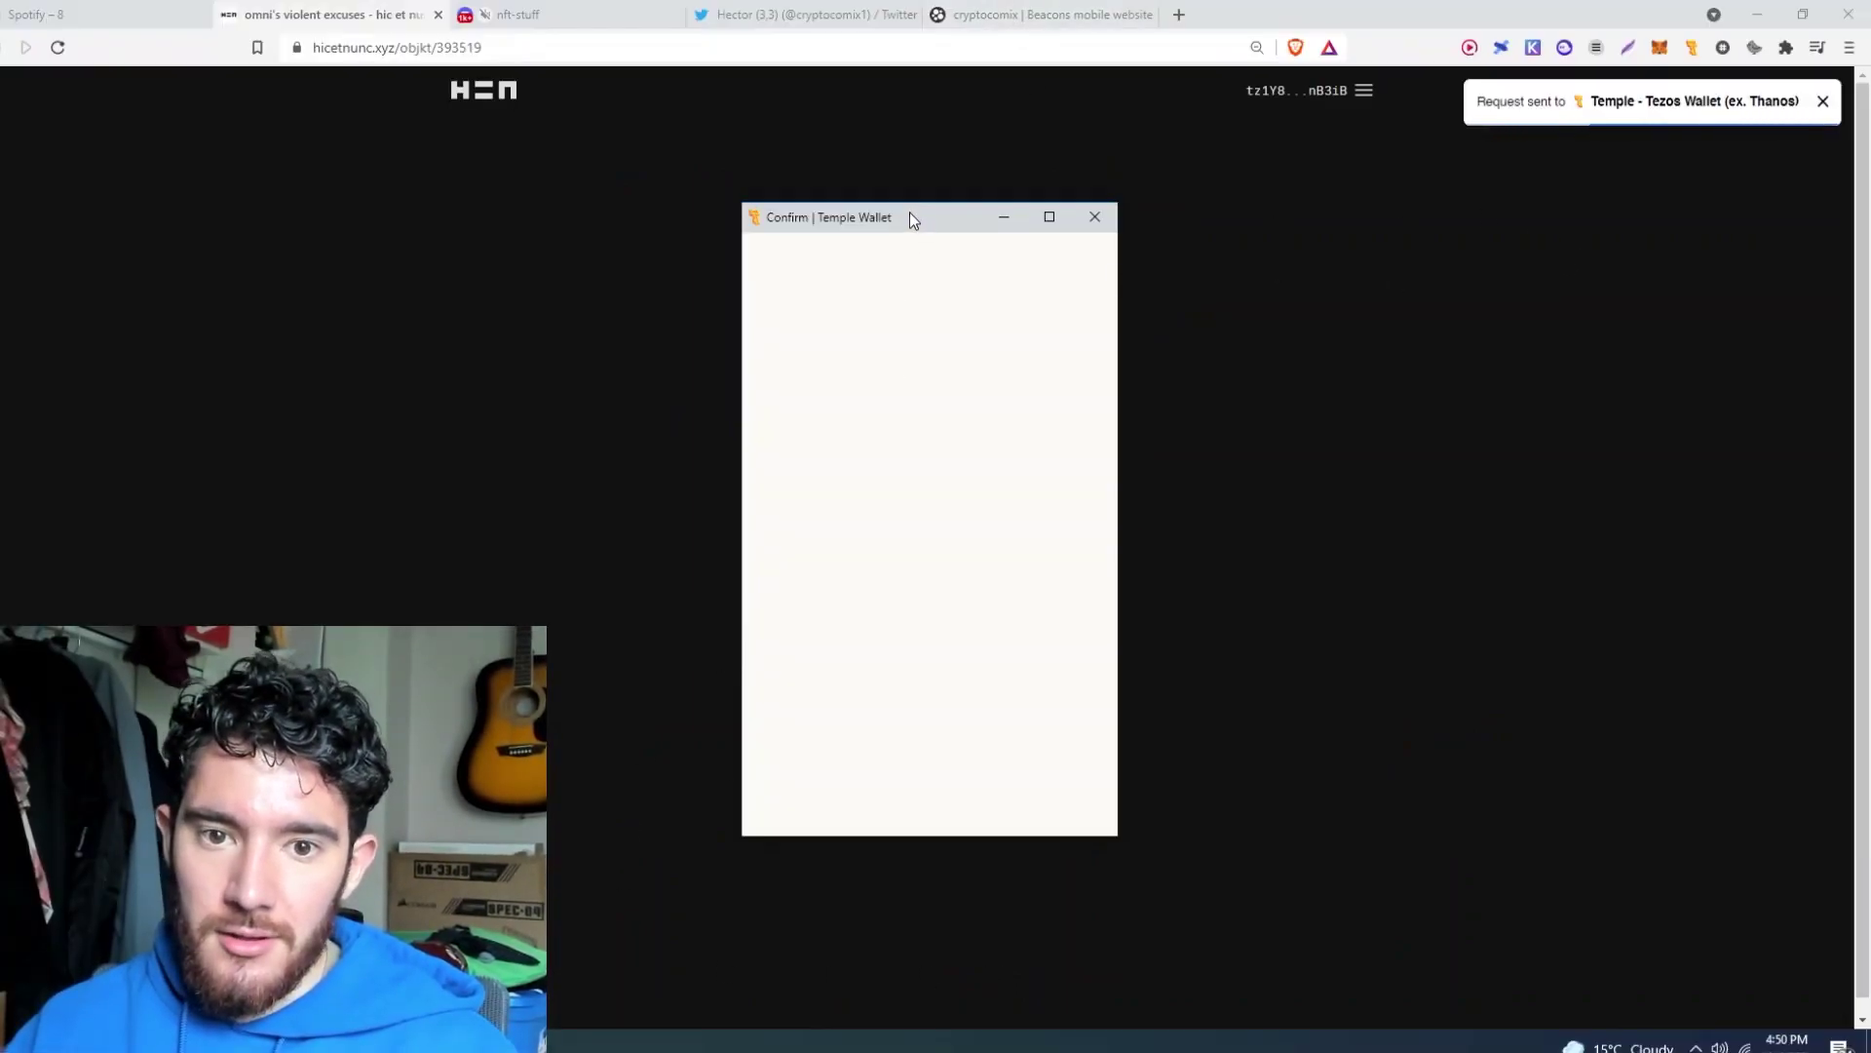
{"action": "left_click_drag", "start_coordinate": [913, 220], "coordinate": [1307, 173]}
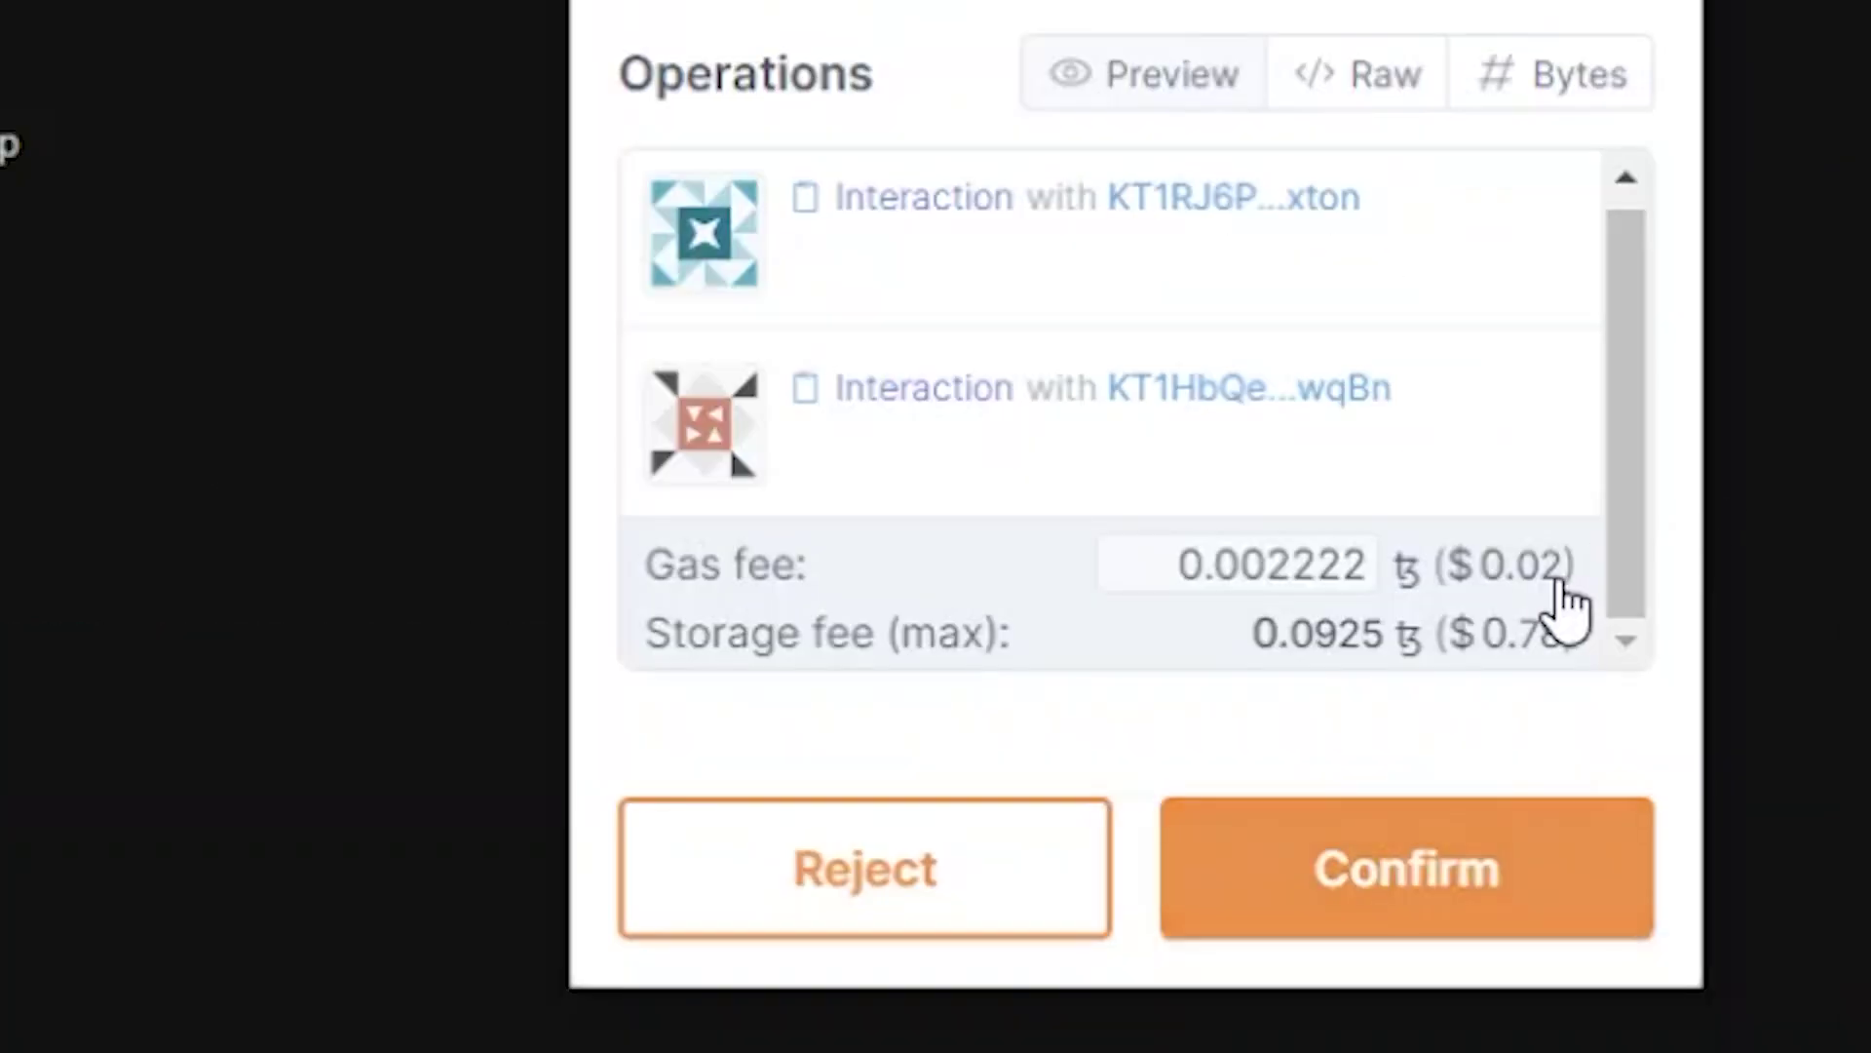
{"action": "left_click_drag", "start_coordinate": [1384, 682], "coordinate": [1437, 733]}
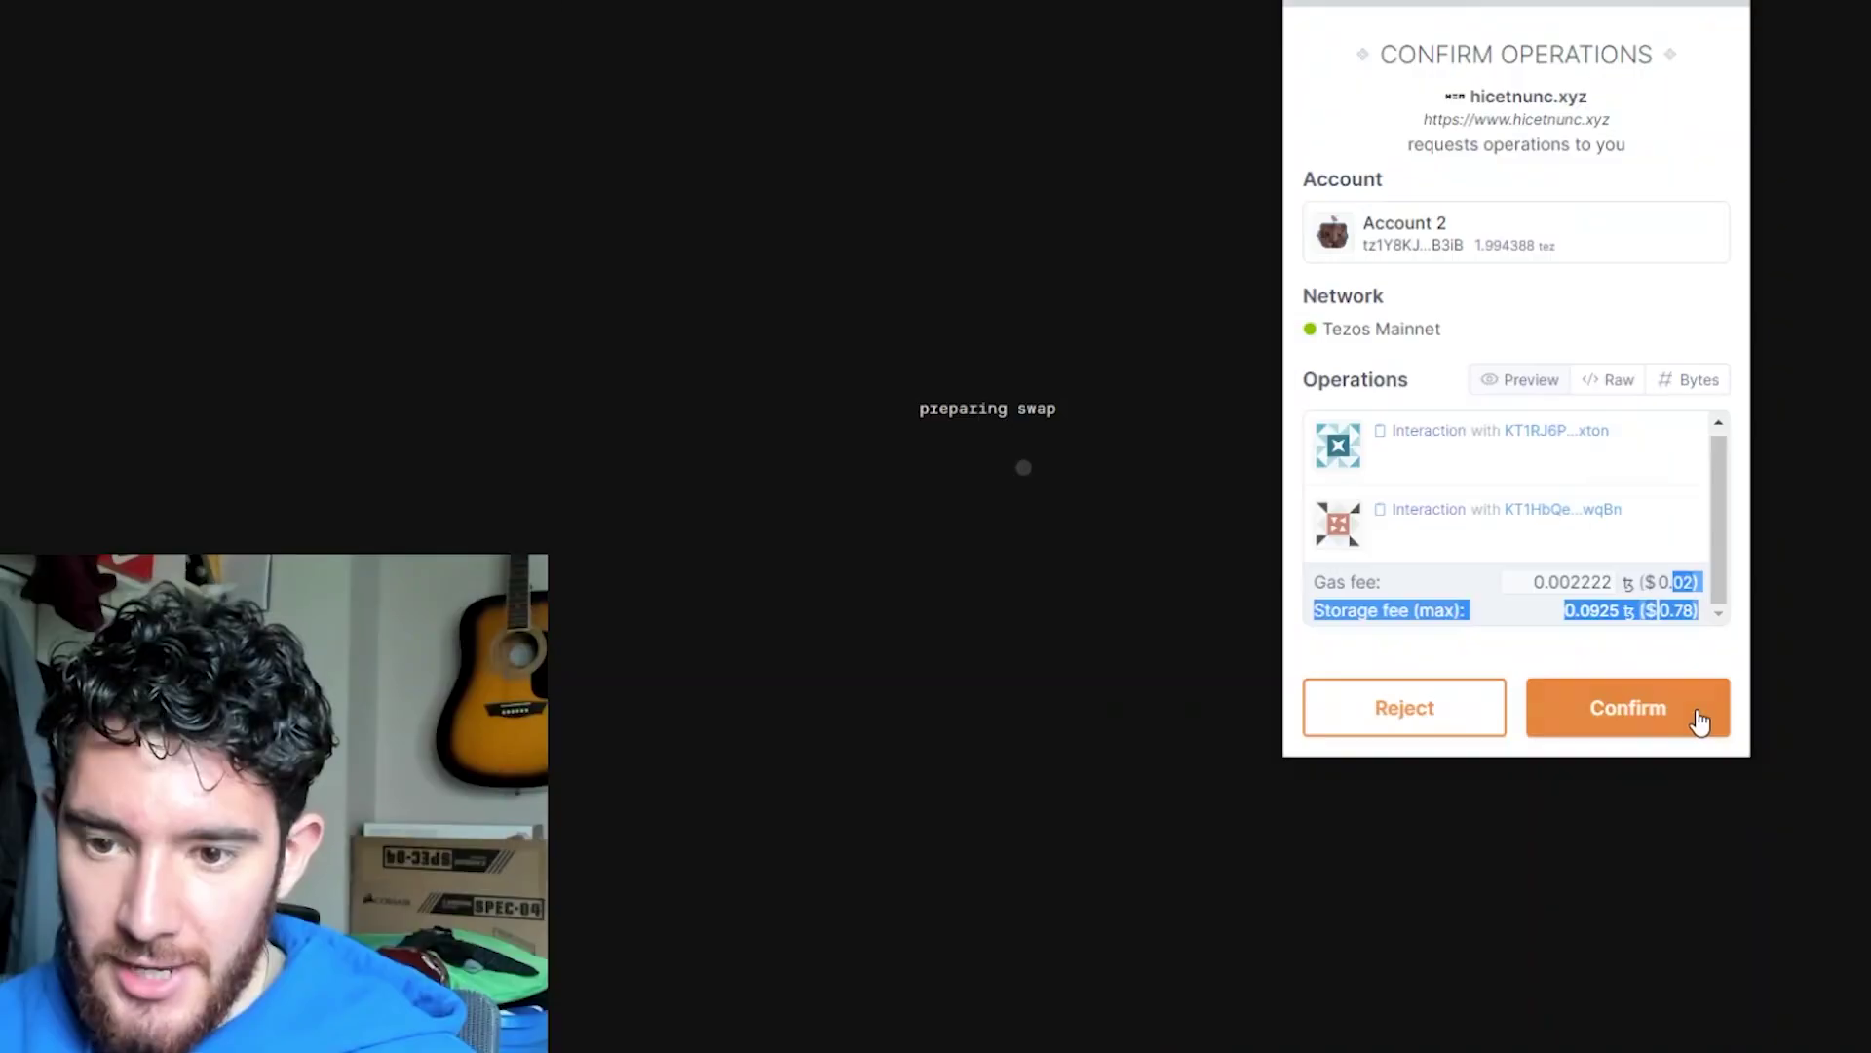
{"action": "left_click", "coordinate": [1669, 708]}
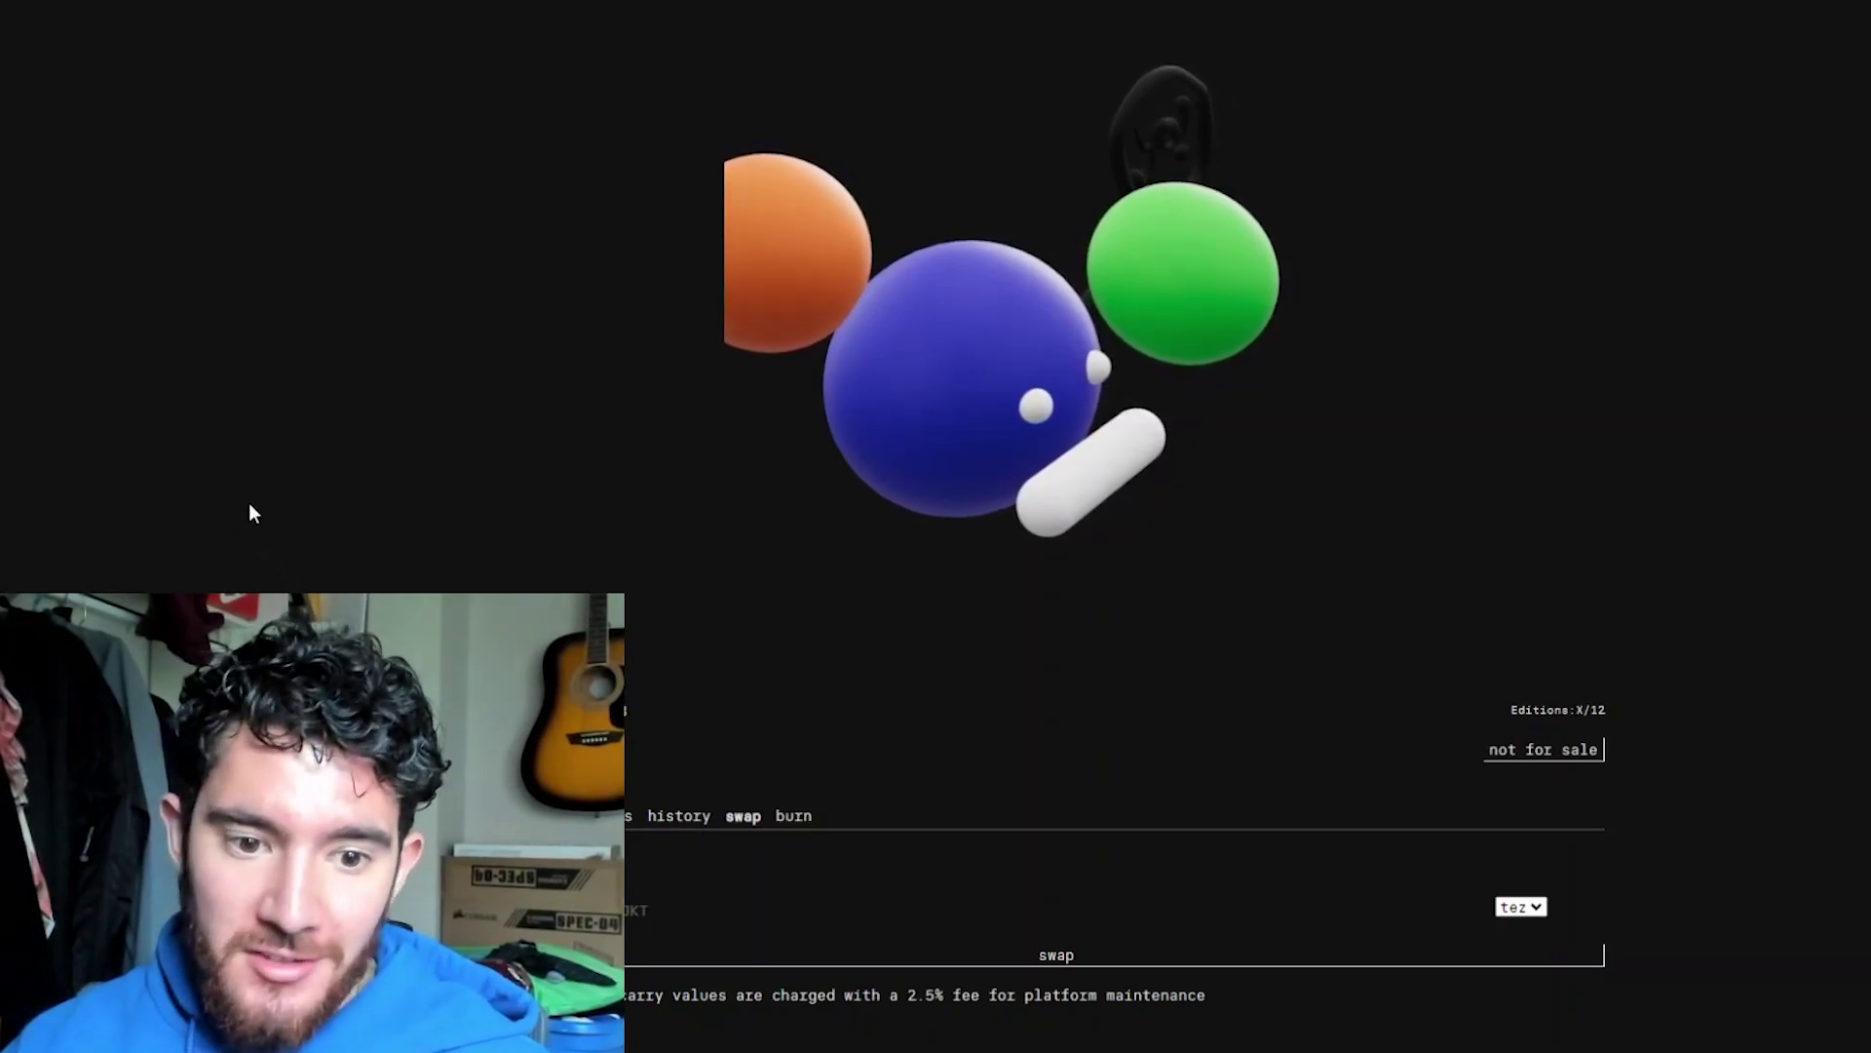
- Scroll the spheres artwork page to review its description, c4d abstract tags and gltf-binary format
{"action": "scroll", "coordinate": [195, 527], "scroll_direction": "up", "scroll_amount": 1}
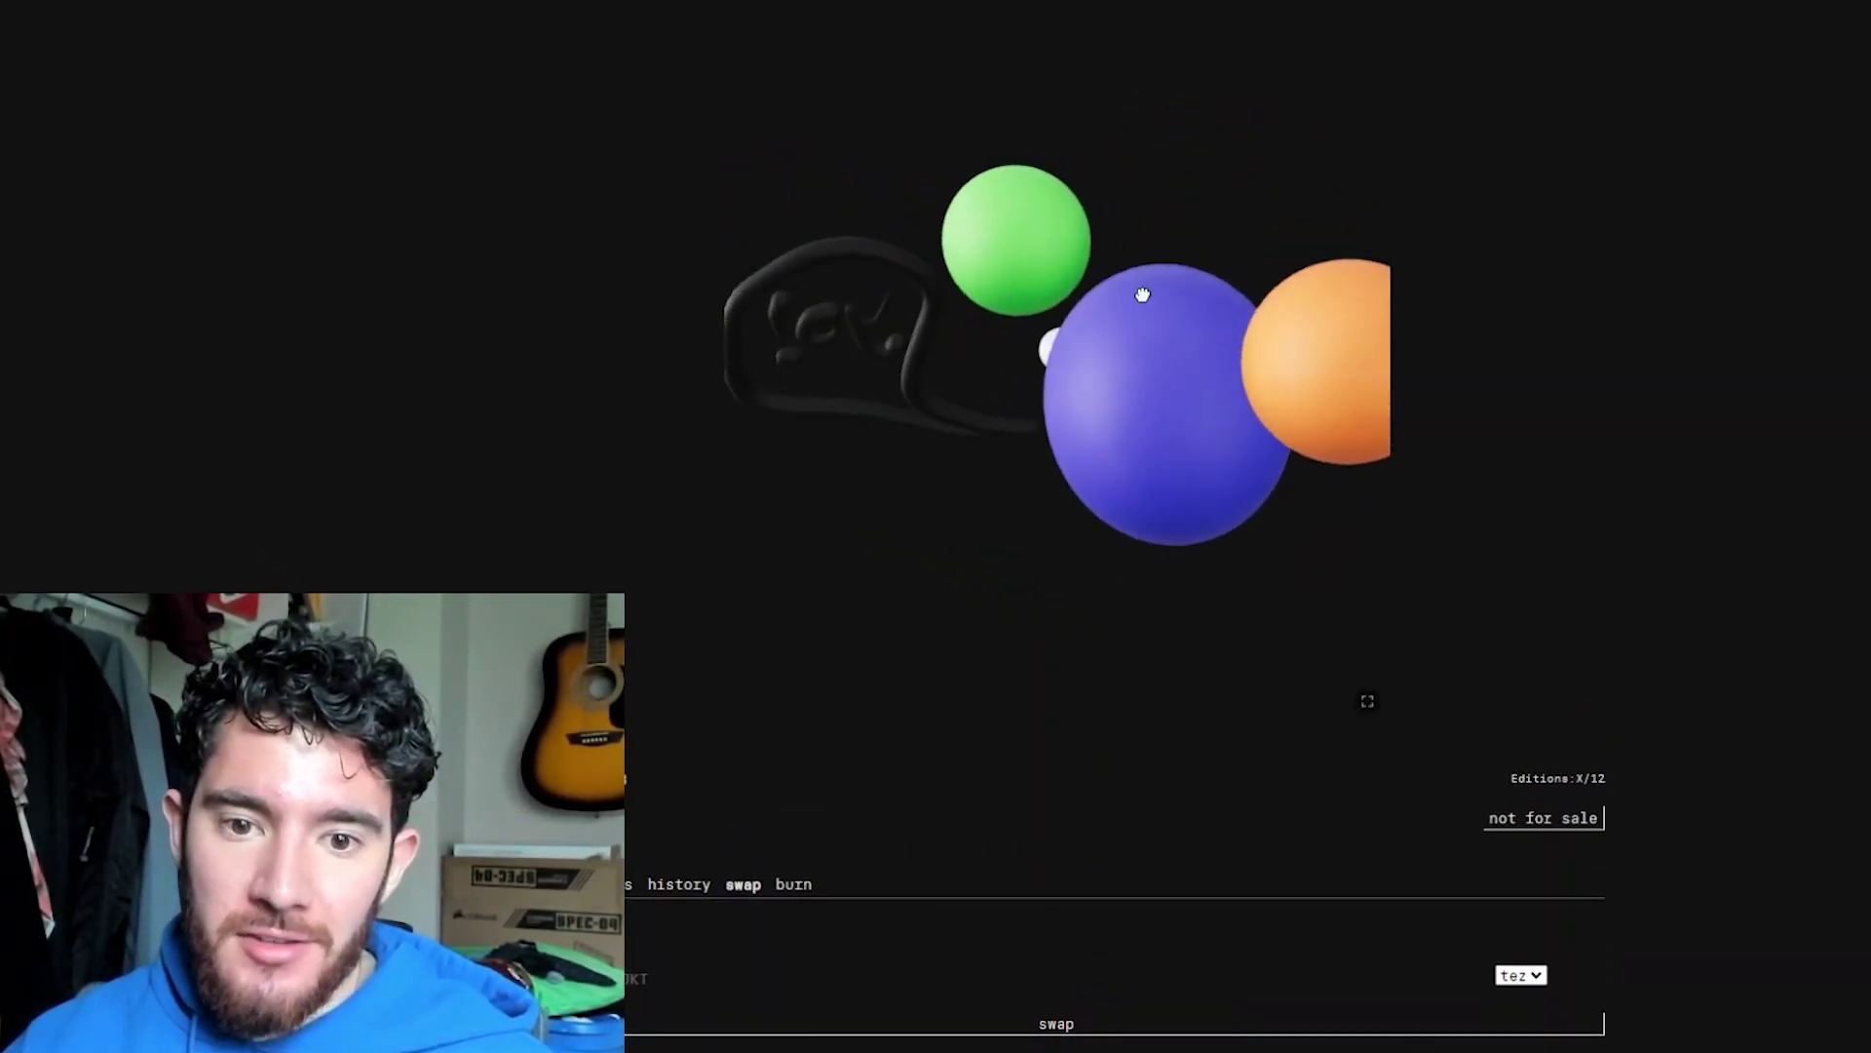
{"action": "scroll", "coordinate": [1043, 443], "scroll_direction": "up", "scroll_amount": 5}
{"action": "scroll", "coordinate": [1040, 453], "scroll_direction": "down", "scroll_amount": 5}
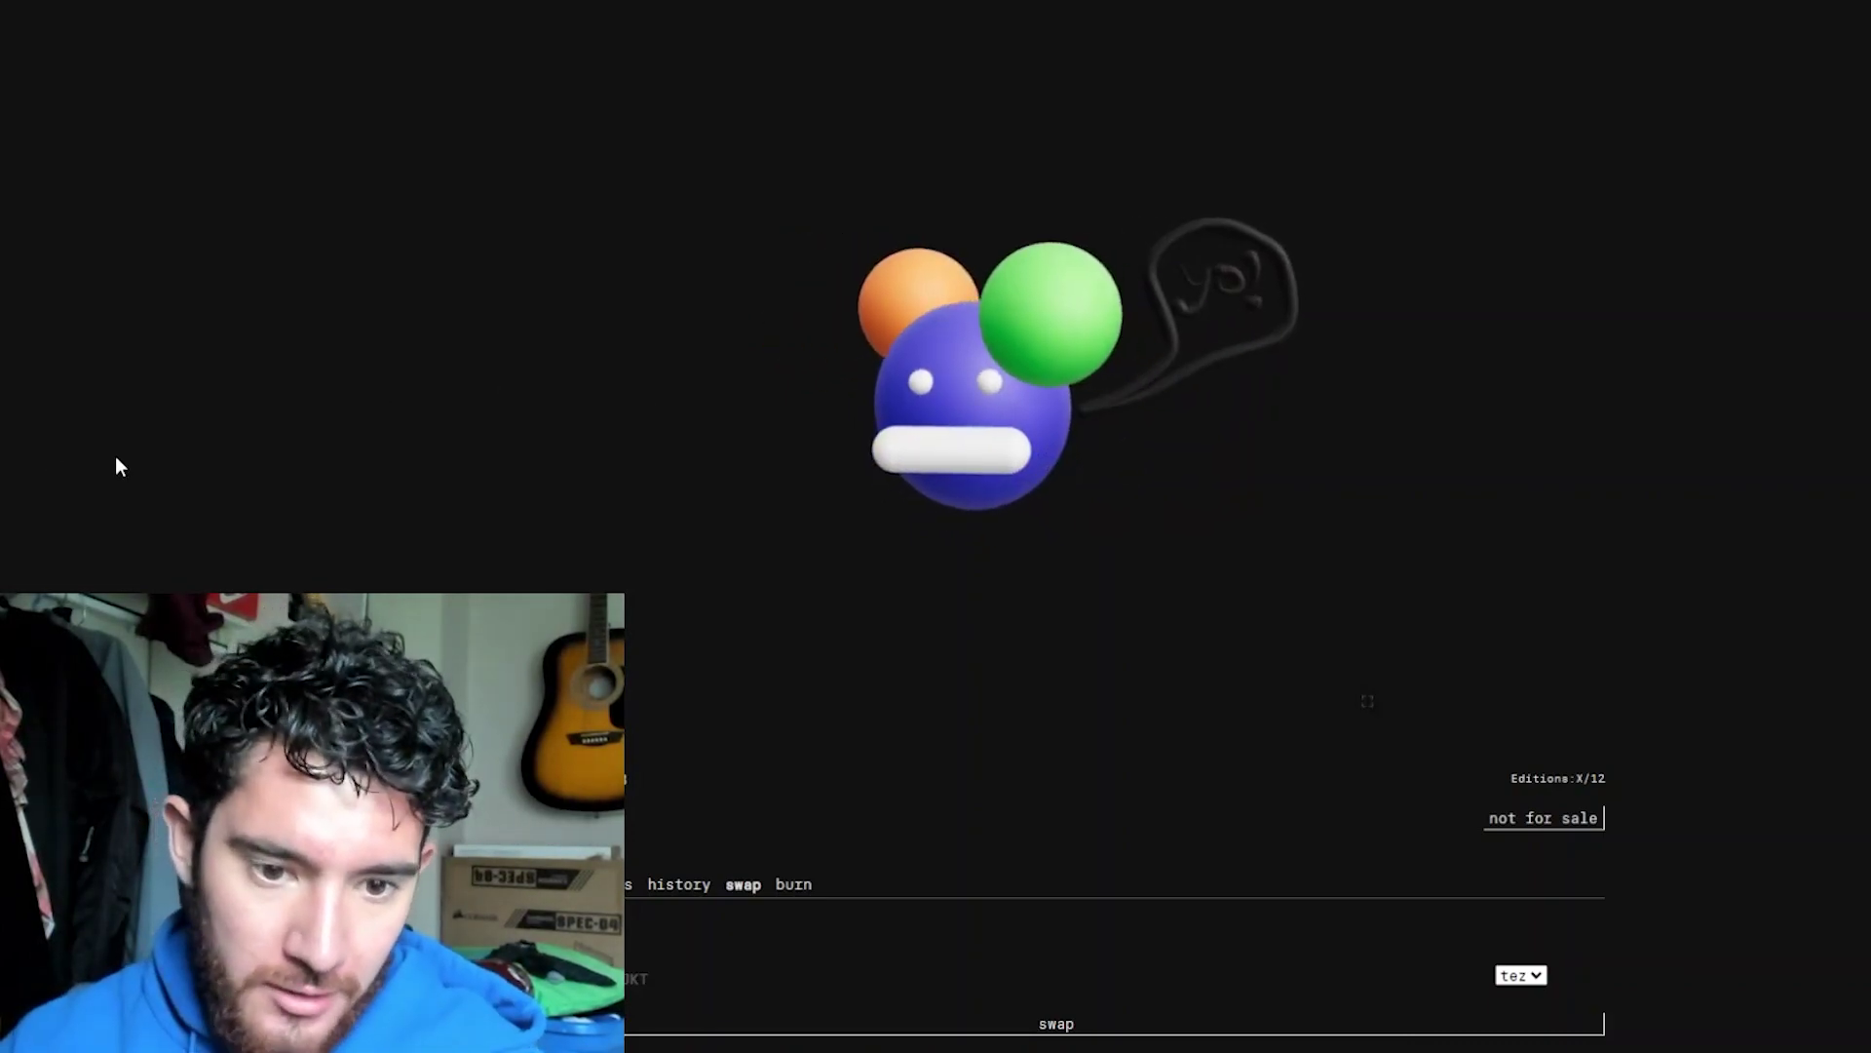
{"action": "scroll", "coordinate": [283, 475], "scroll_direction": "down", "scroll_amount": 1}
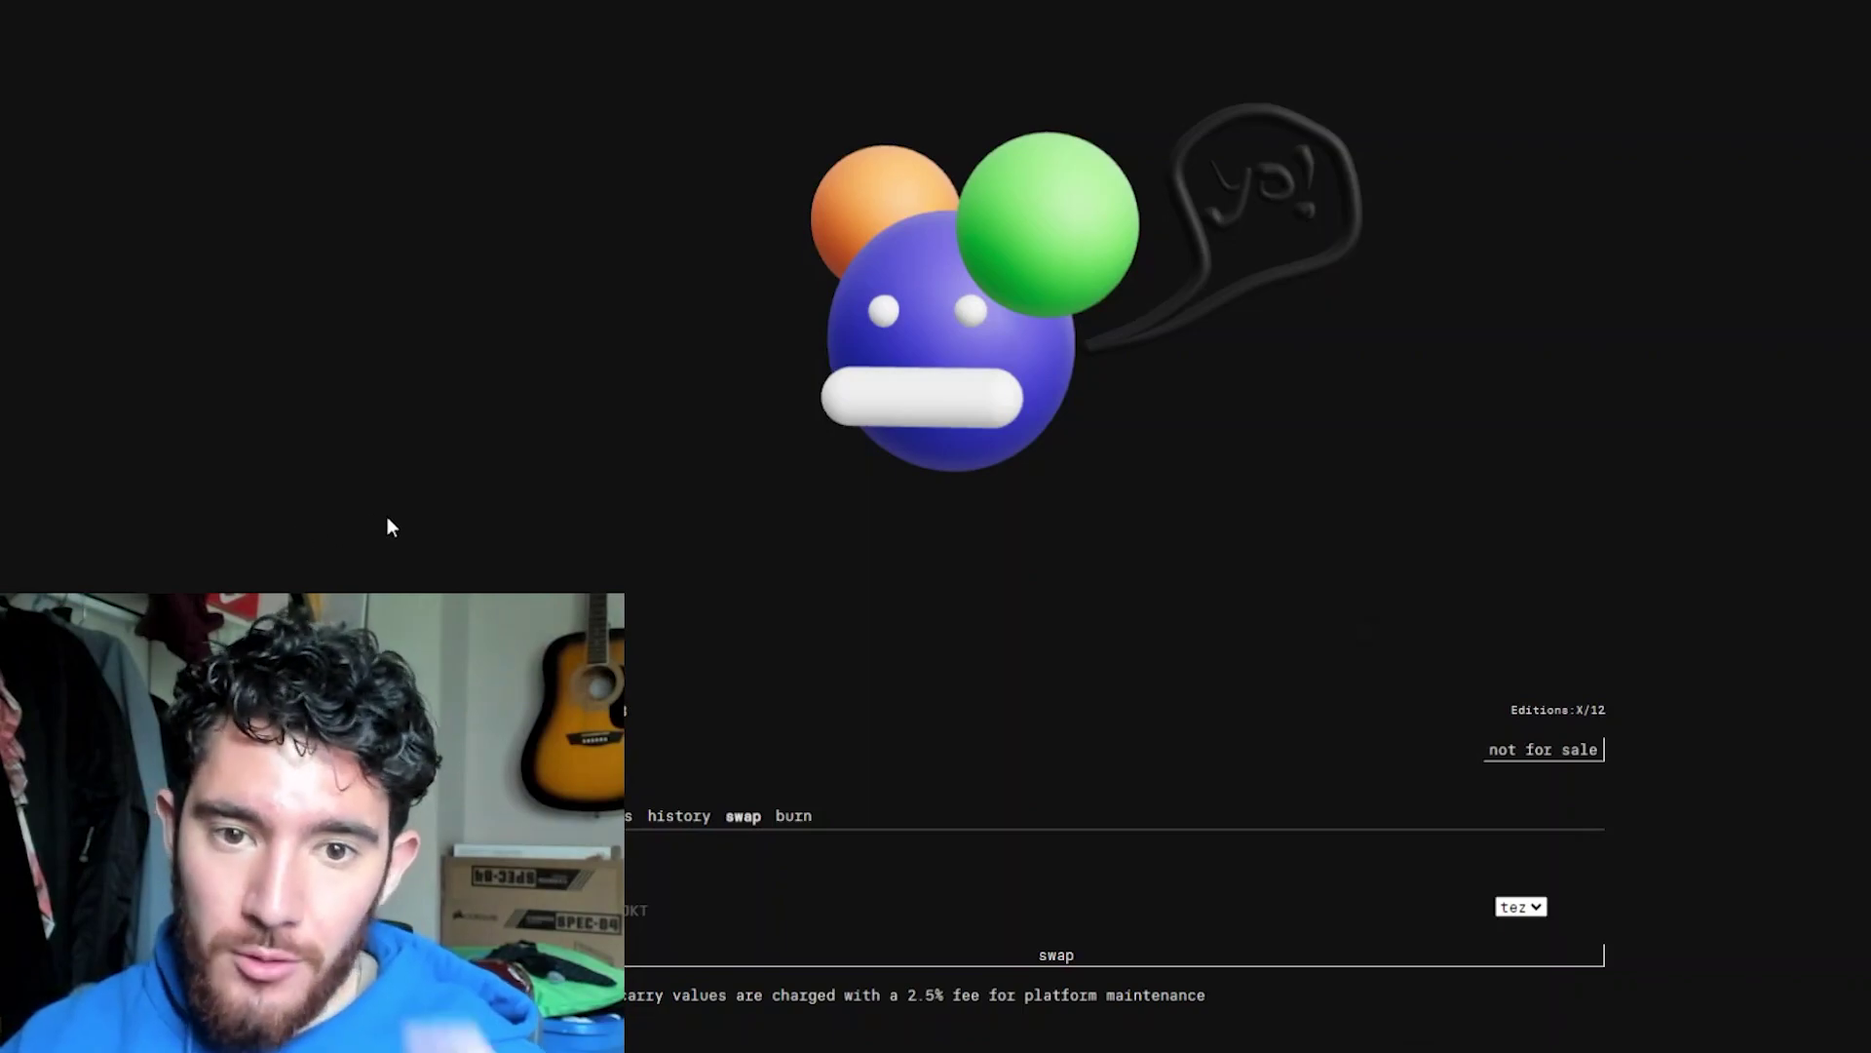
{"action": "scroll", "coordinate": [388, 526], "scroll_direction": "up", "scroll_amount": 1}
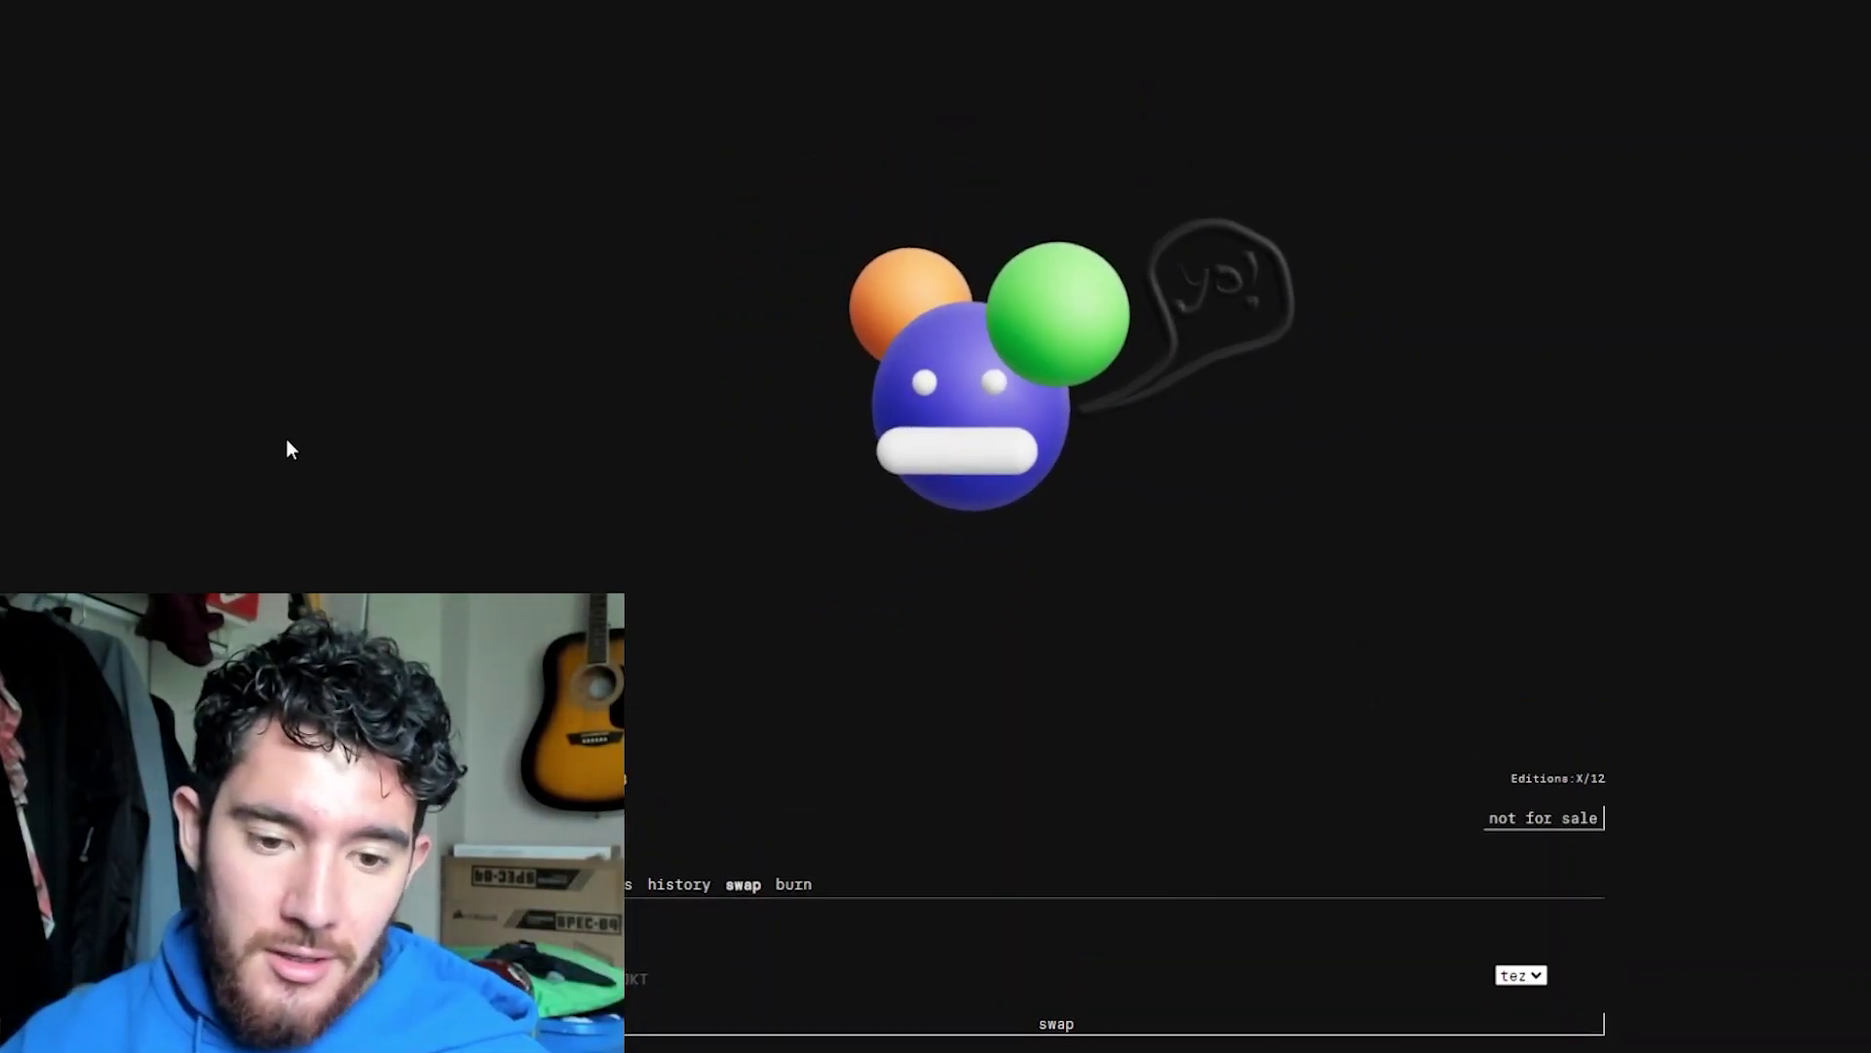
{"action": "scroll", "coordinate": [287, 443], "scroll_direction": "down", "scroll_amount": 1}
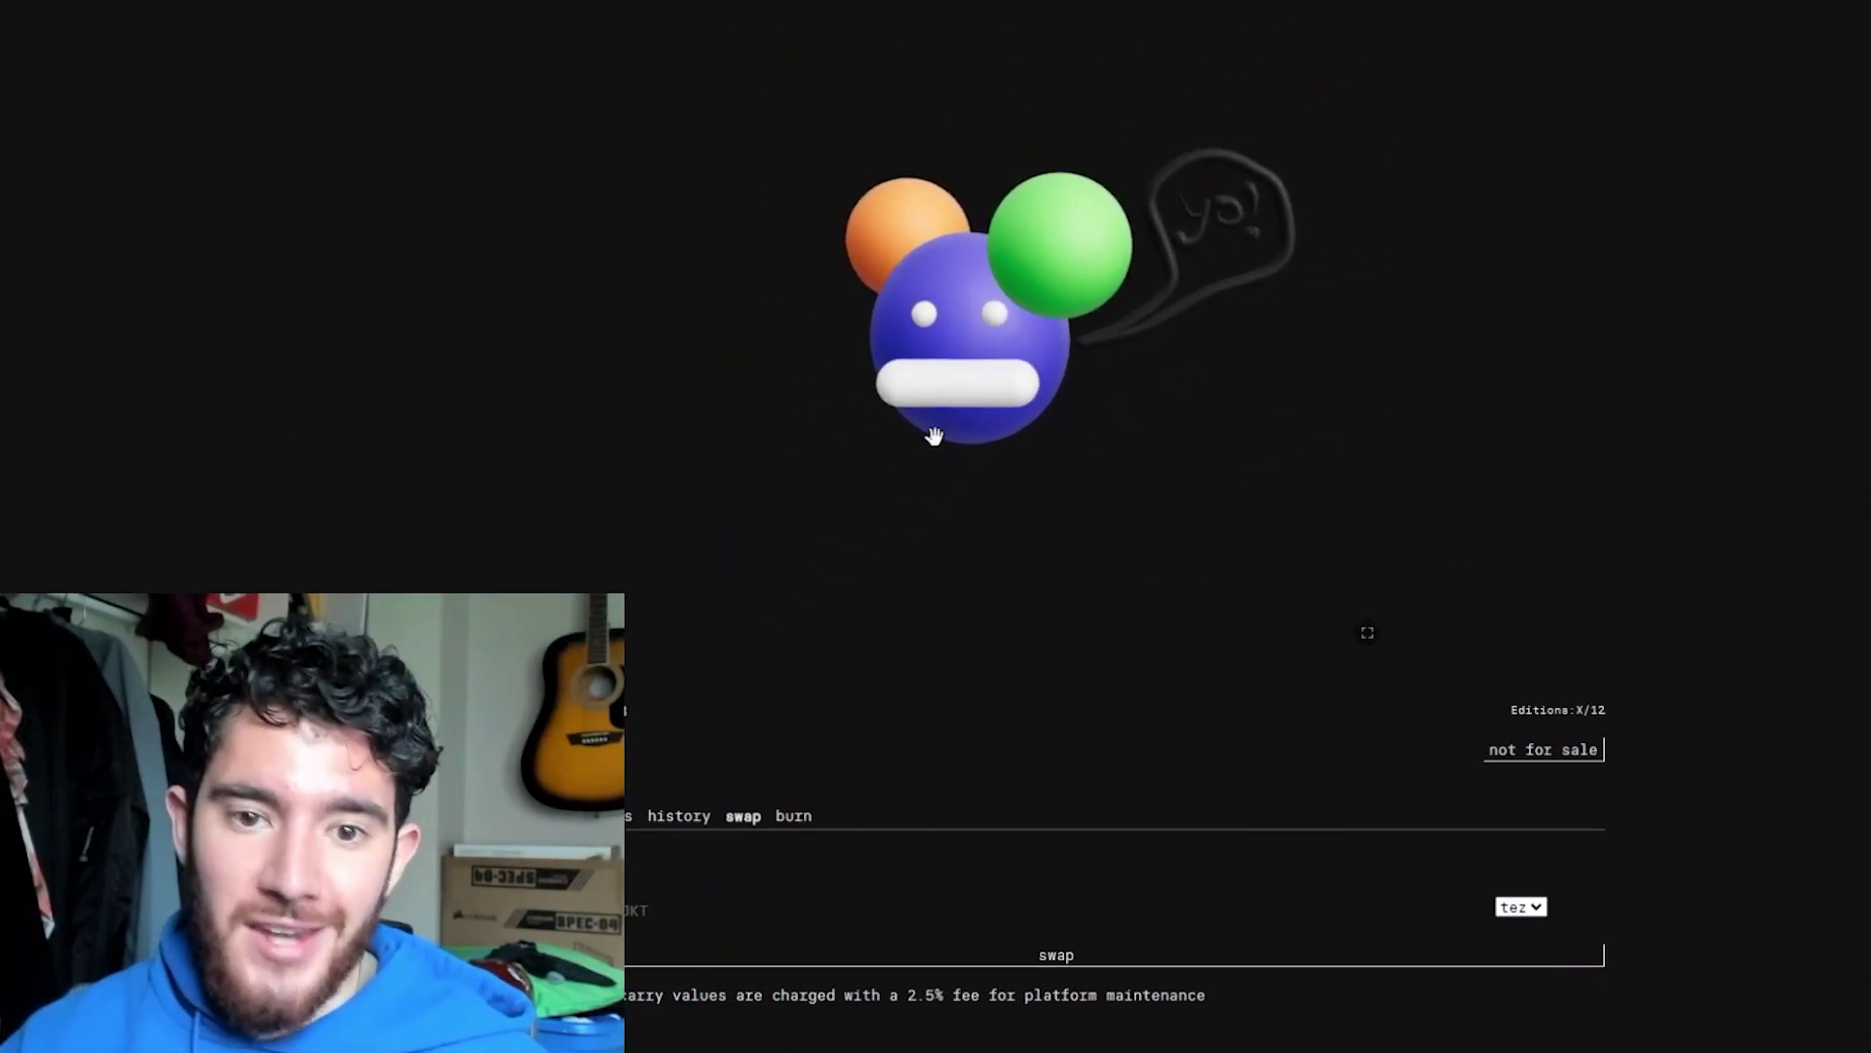
{"action": "scroll", "coordinate": [395, 399], "scroll_direction": "up", "scroll_amount": 1}
{"action": "scroll", "coordinate": [393, 417], "scroll_direction": "down", "scroll_amount": 1}
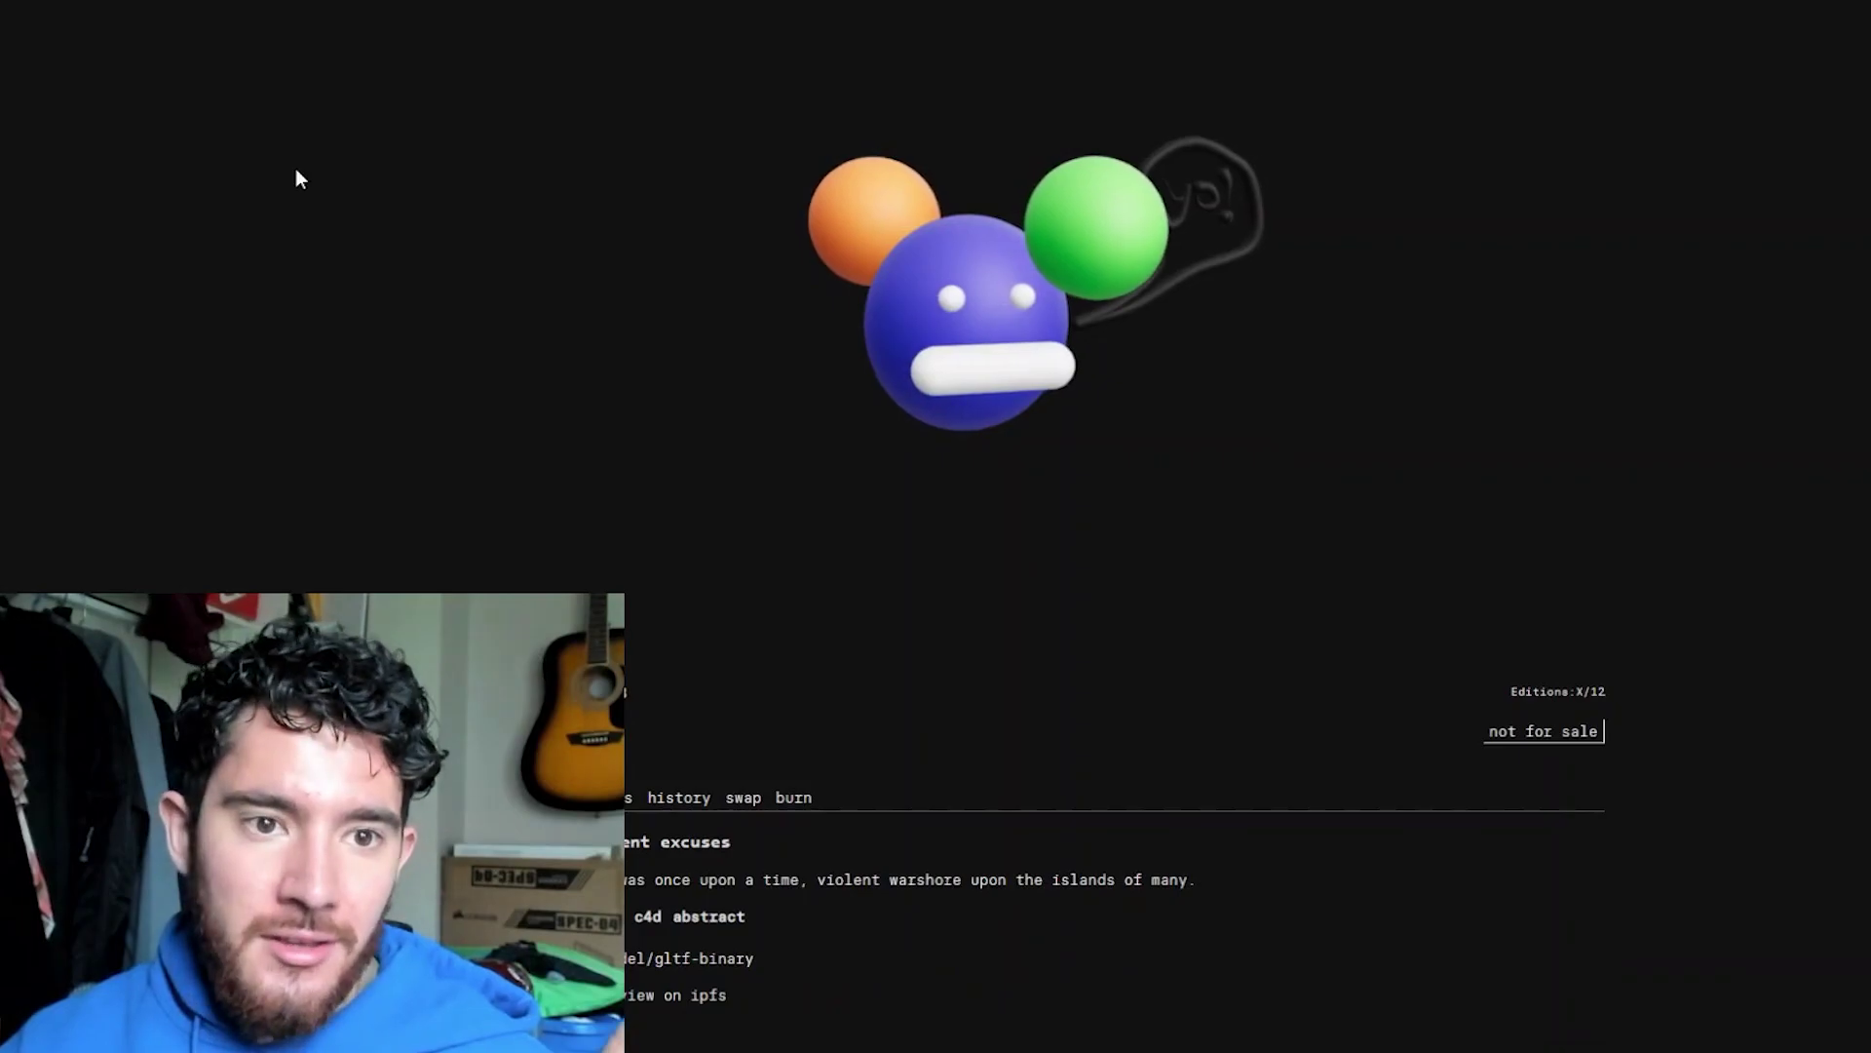
- Open the 3D character artwork from the profile's creations and spin the model to inspect it
{"action": "left_click", "coordinate": [1583, 43]}
{"action": "left_click", "coordinate": [1495, 213]}
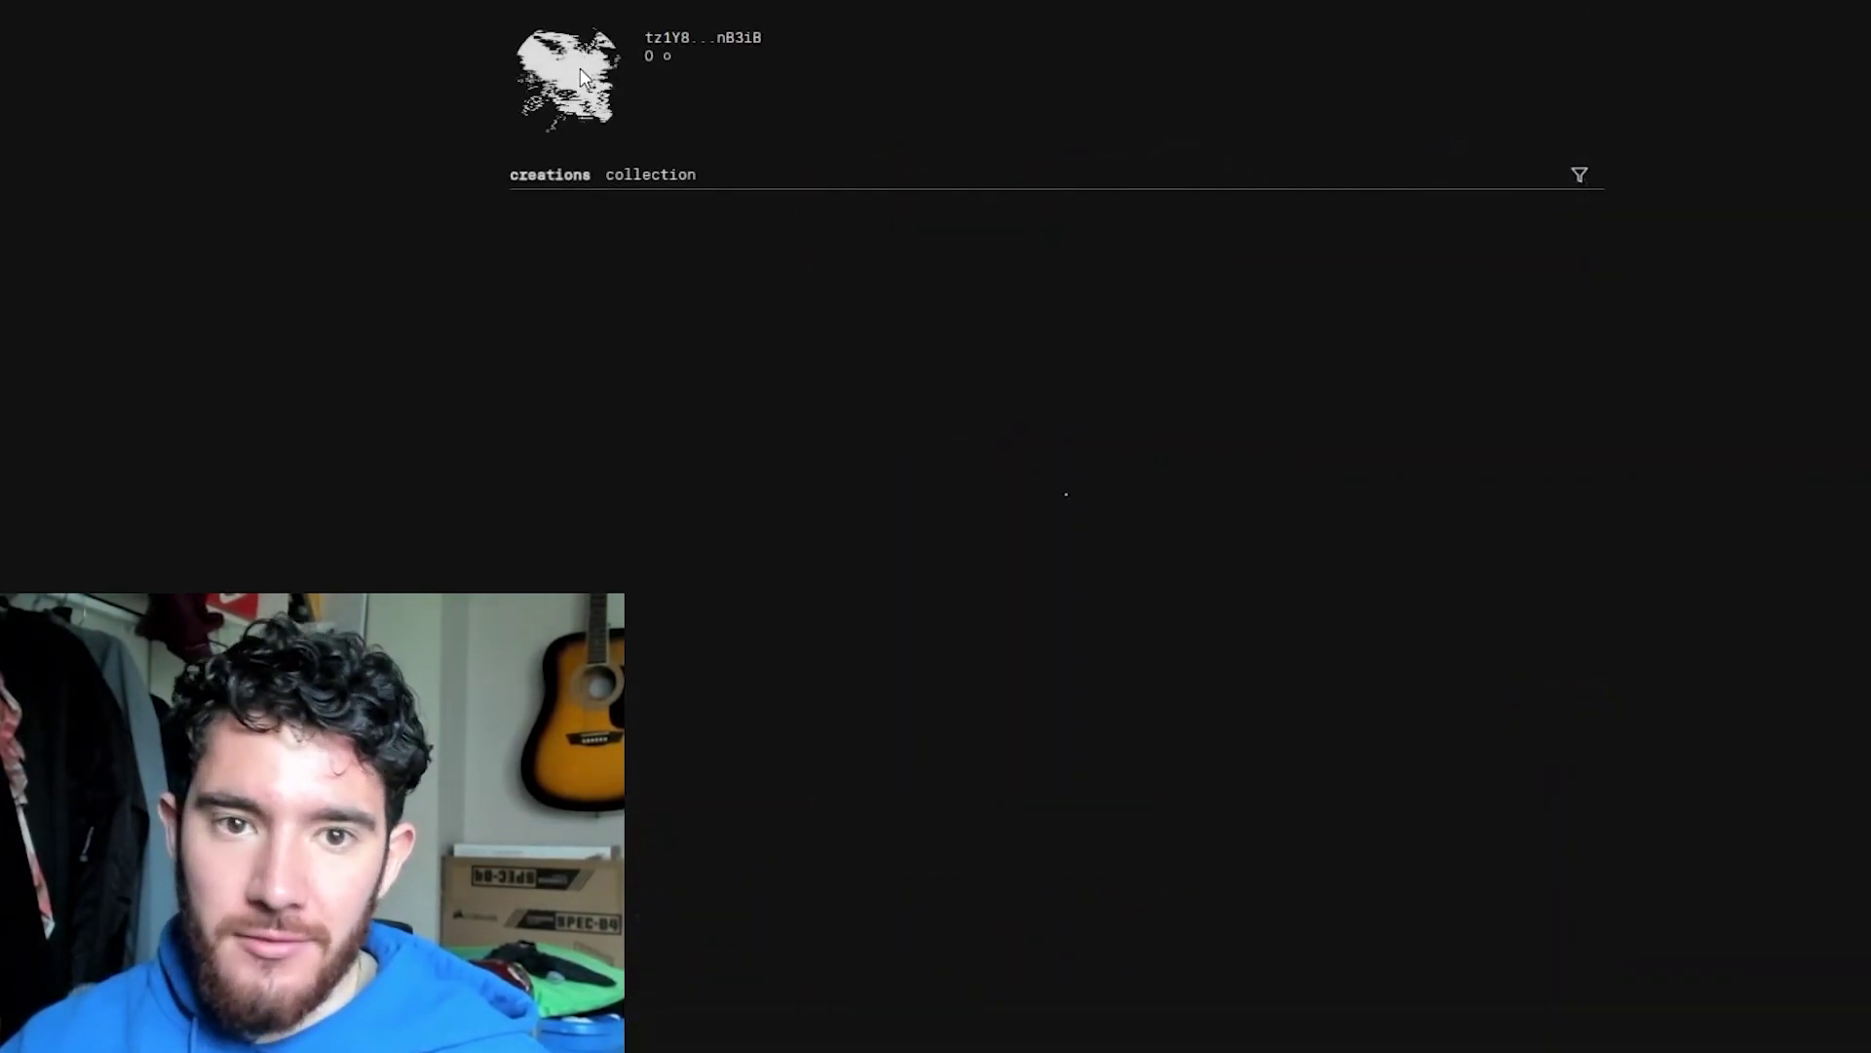
{"action": "left_click", "coordinate": [205, 331]}
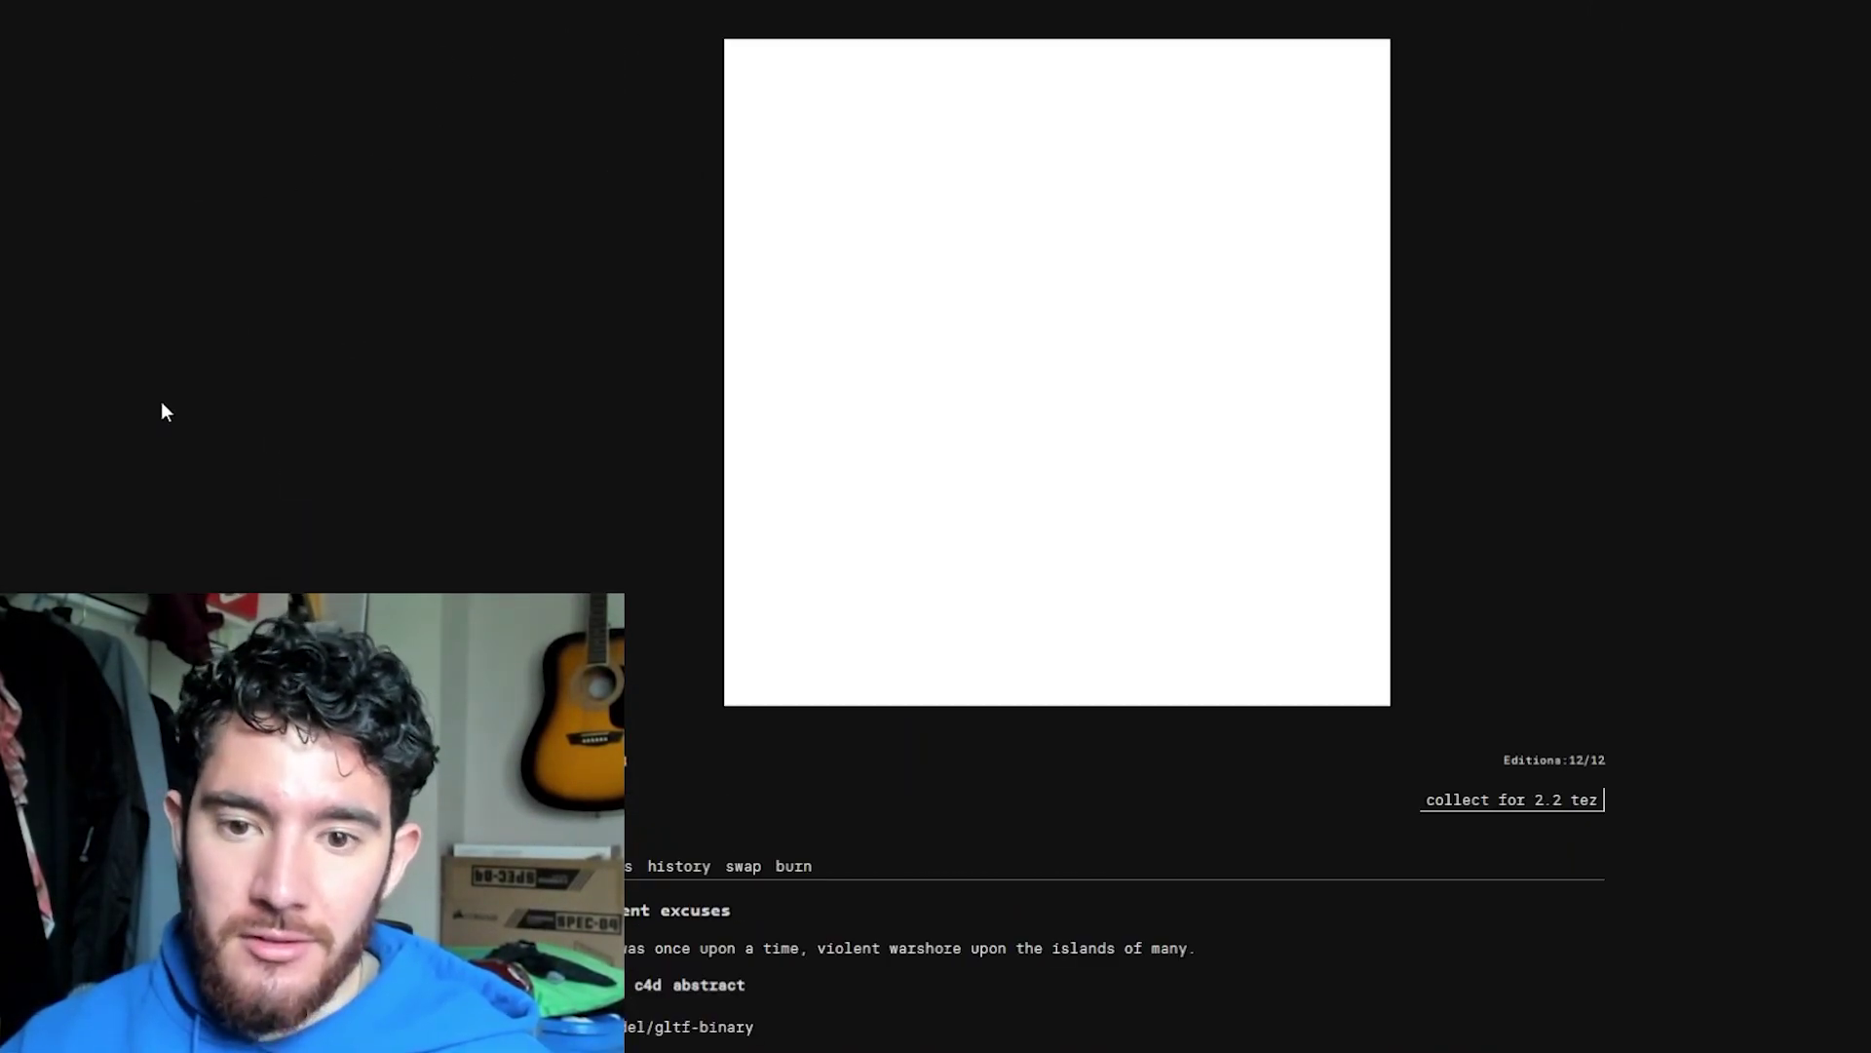
{"action": "scroll", "coordinate": [1033, 834], "scroll_direction": "down", "scroll_amount": 1}
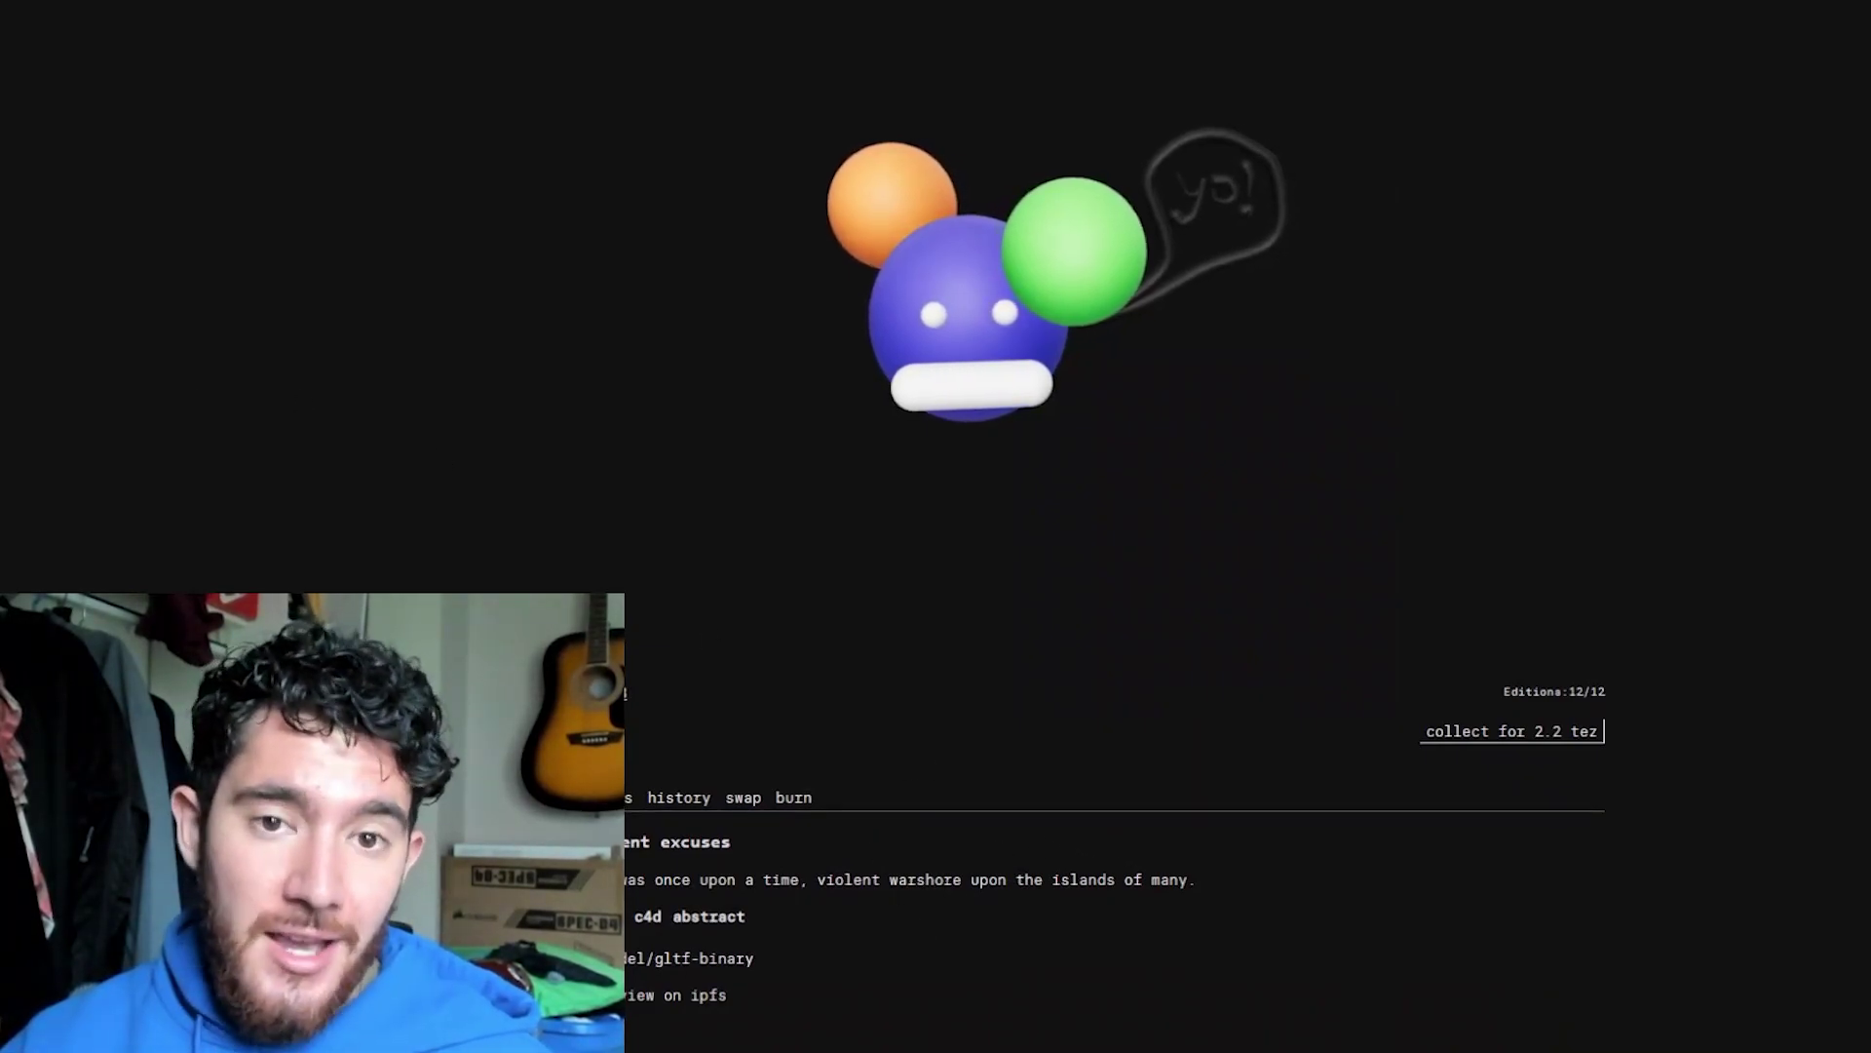
{"action": "scroll", "coordinate": [1111, 682], "scroll_direction": "up", "scroll_amount": 1}
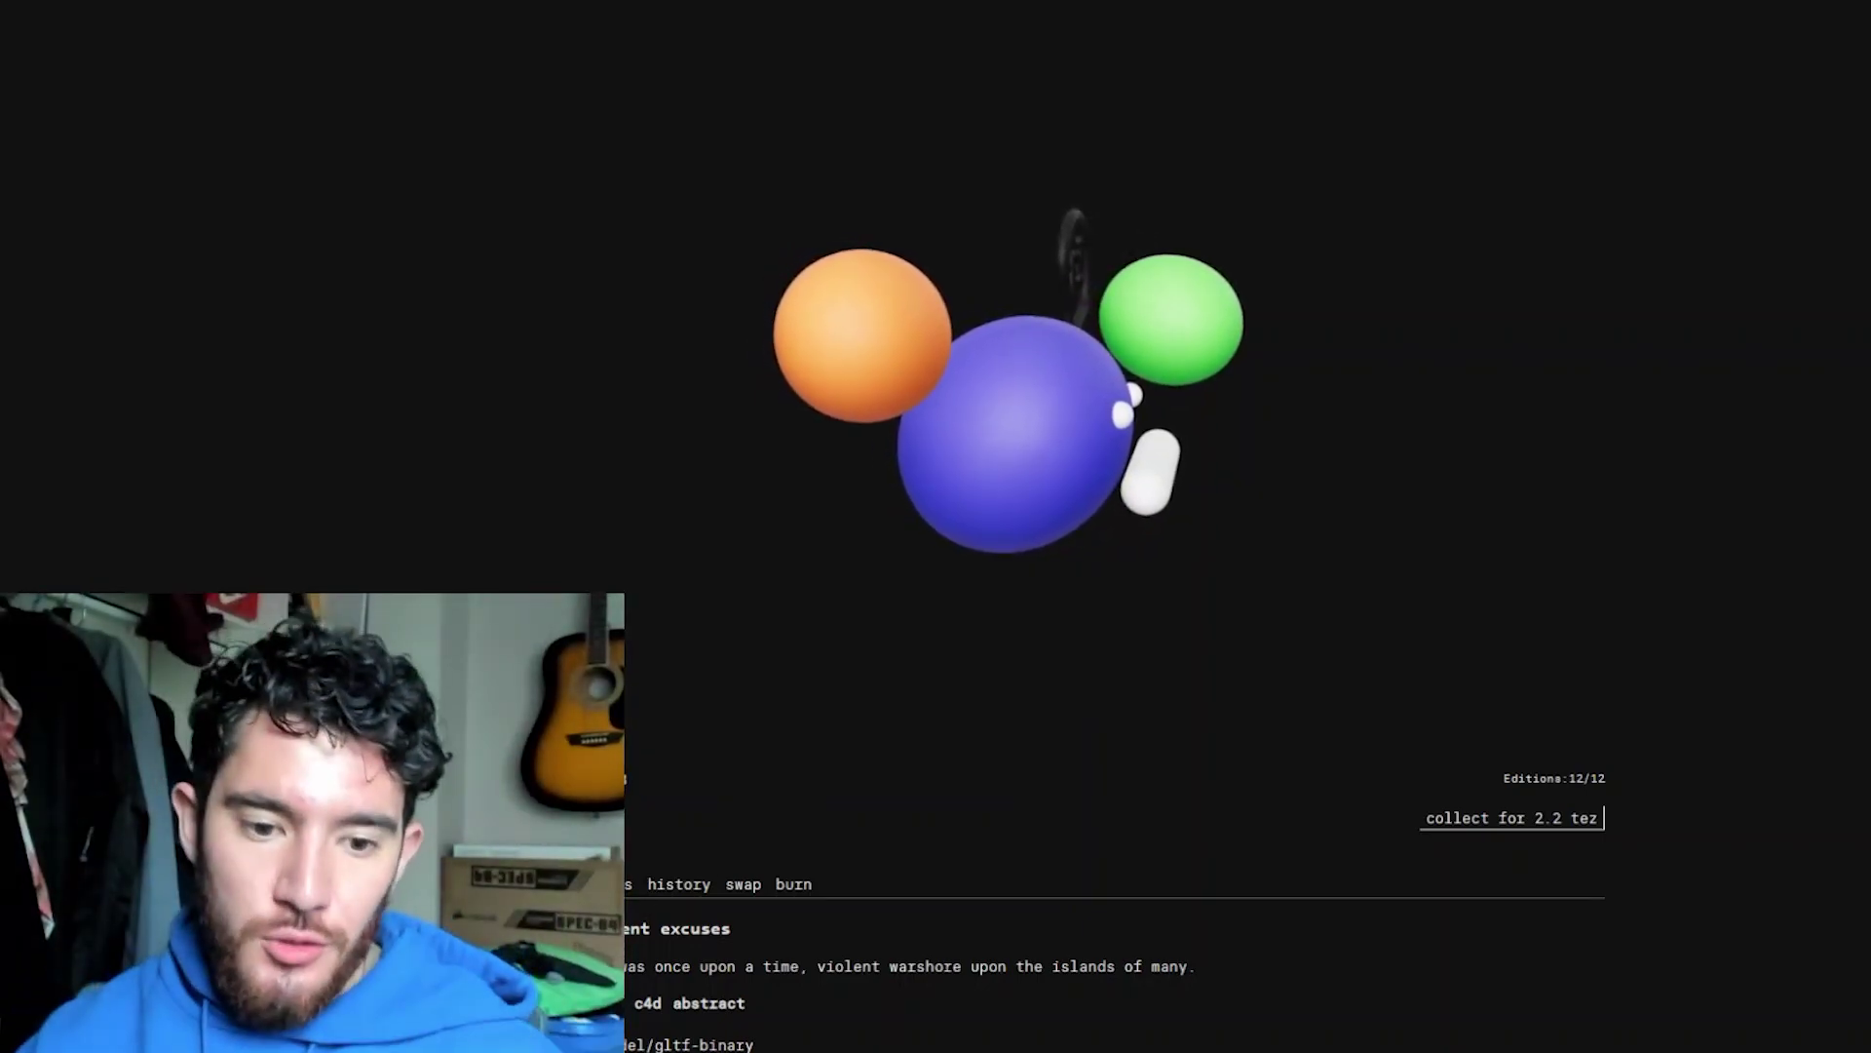
{"action": "scroll", "coordinate": [1286, 80], "scroll_direction": "down", "scroll_amount": 1}
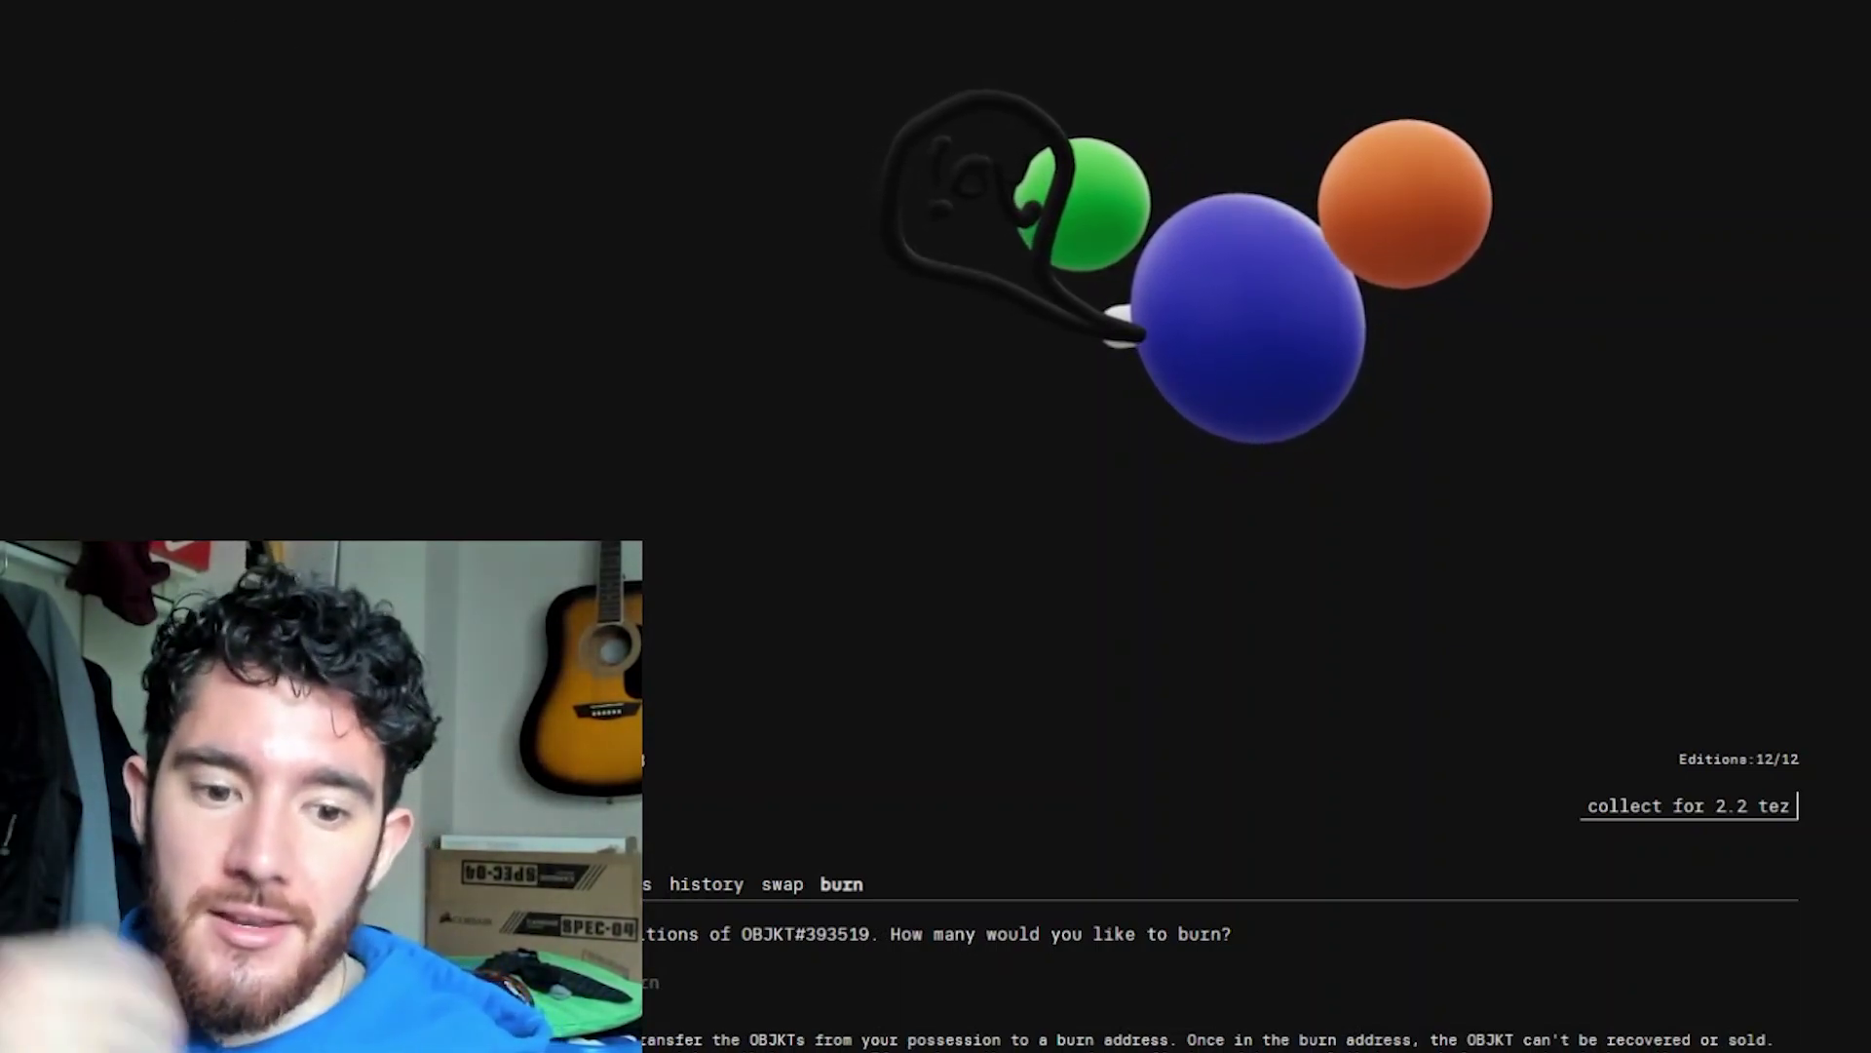
{"action": "left_click_drag", "start_coordinate": [923, 309], "coordinate": [1188, 325]}
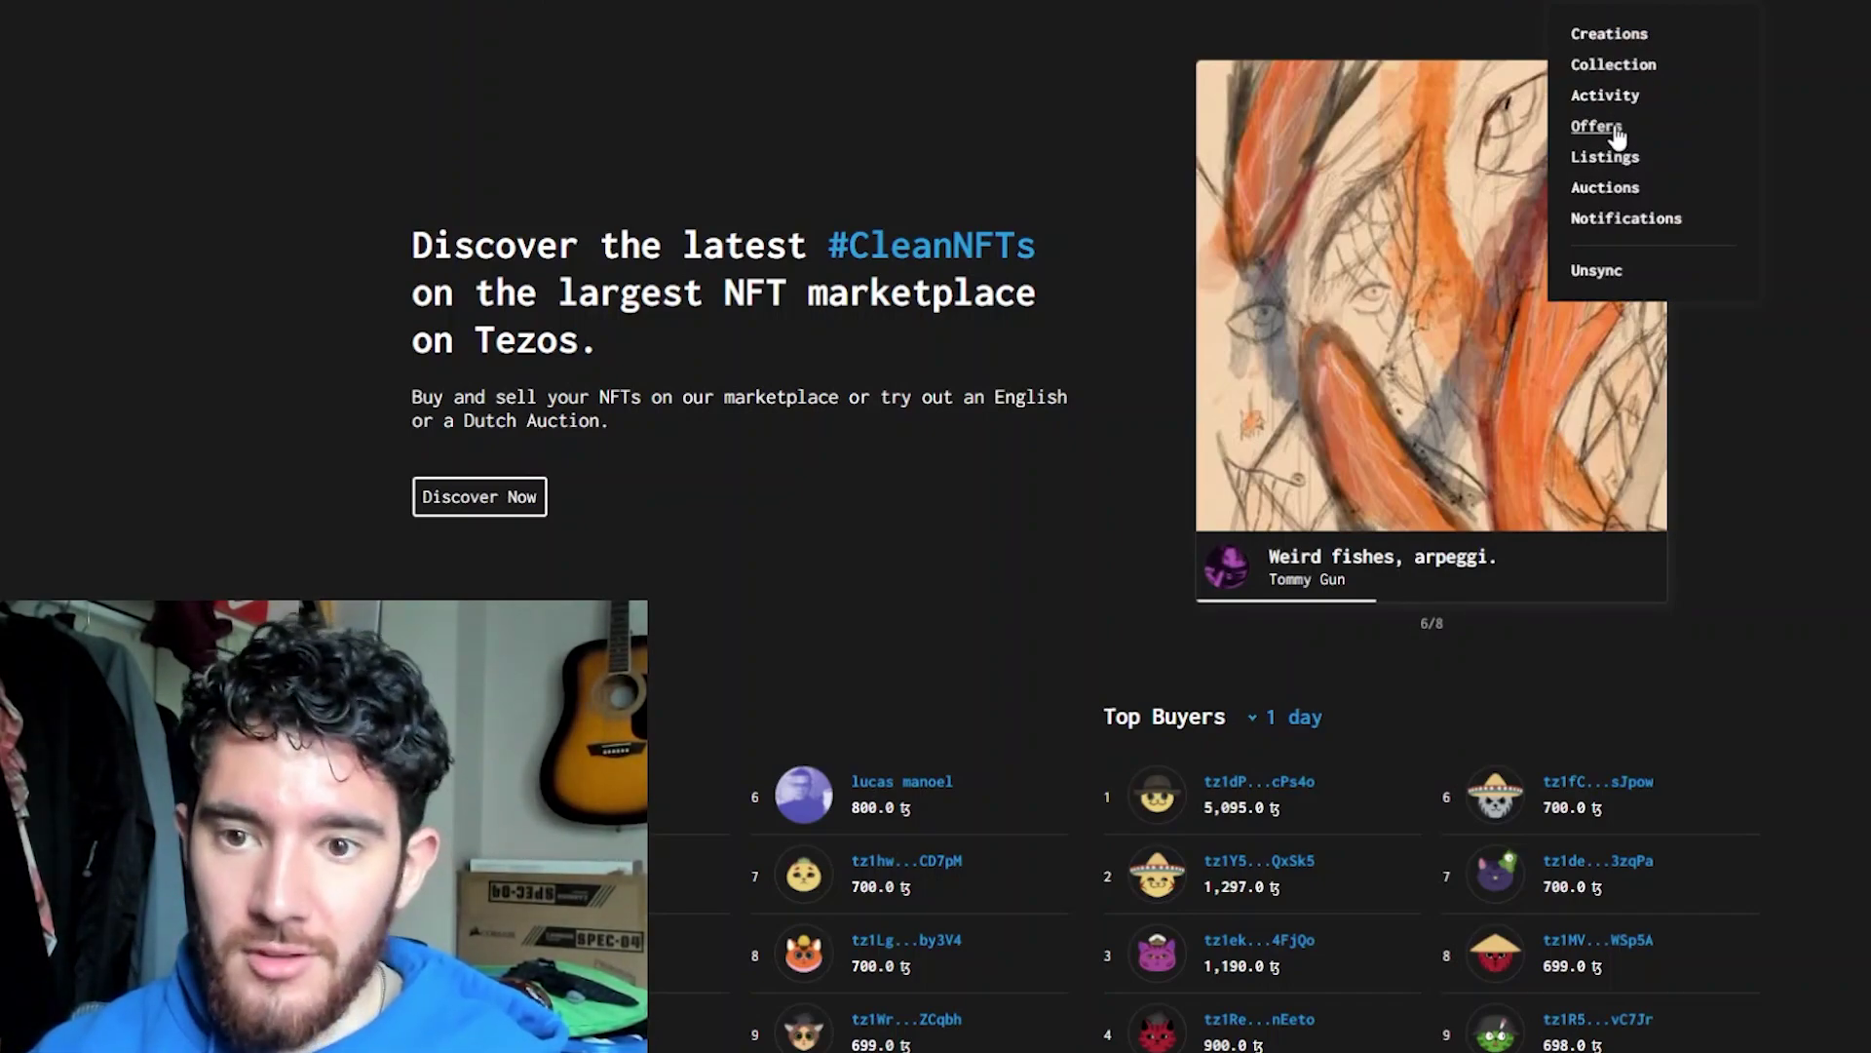
- Browse to the account's own creations on OBJKT and find the 3D artwork
{"action": "left_click", "coordinate": [1627, 69]}
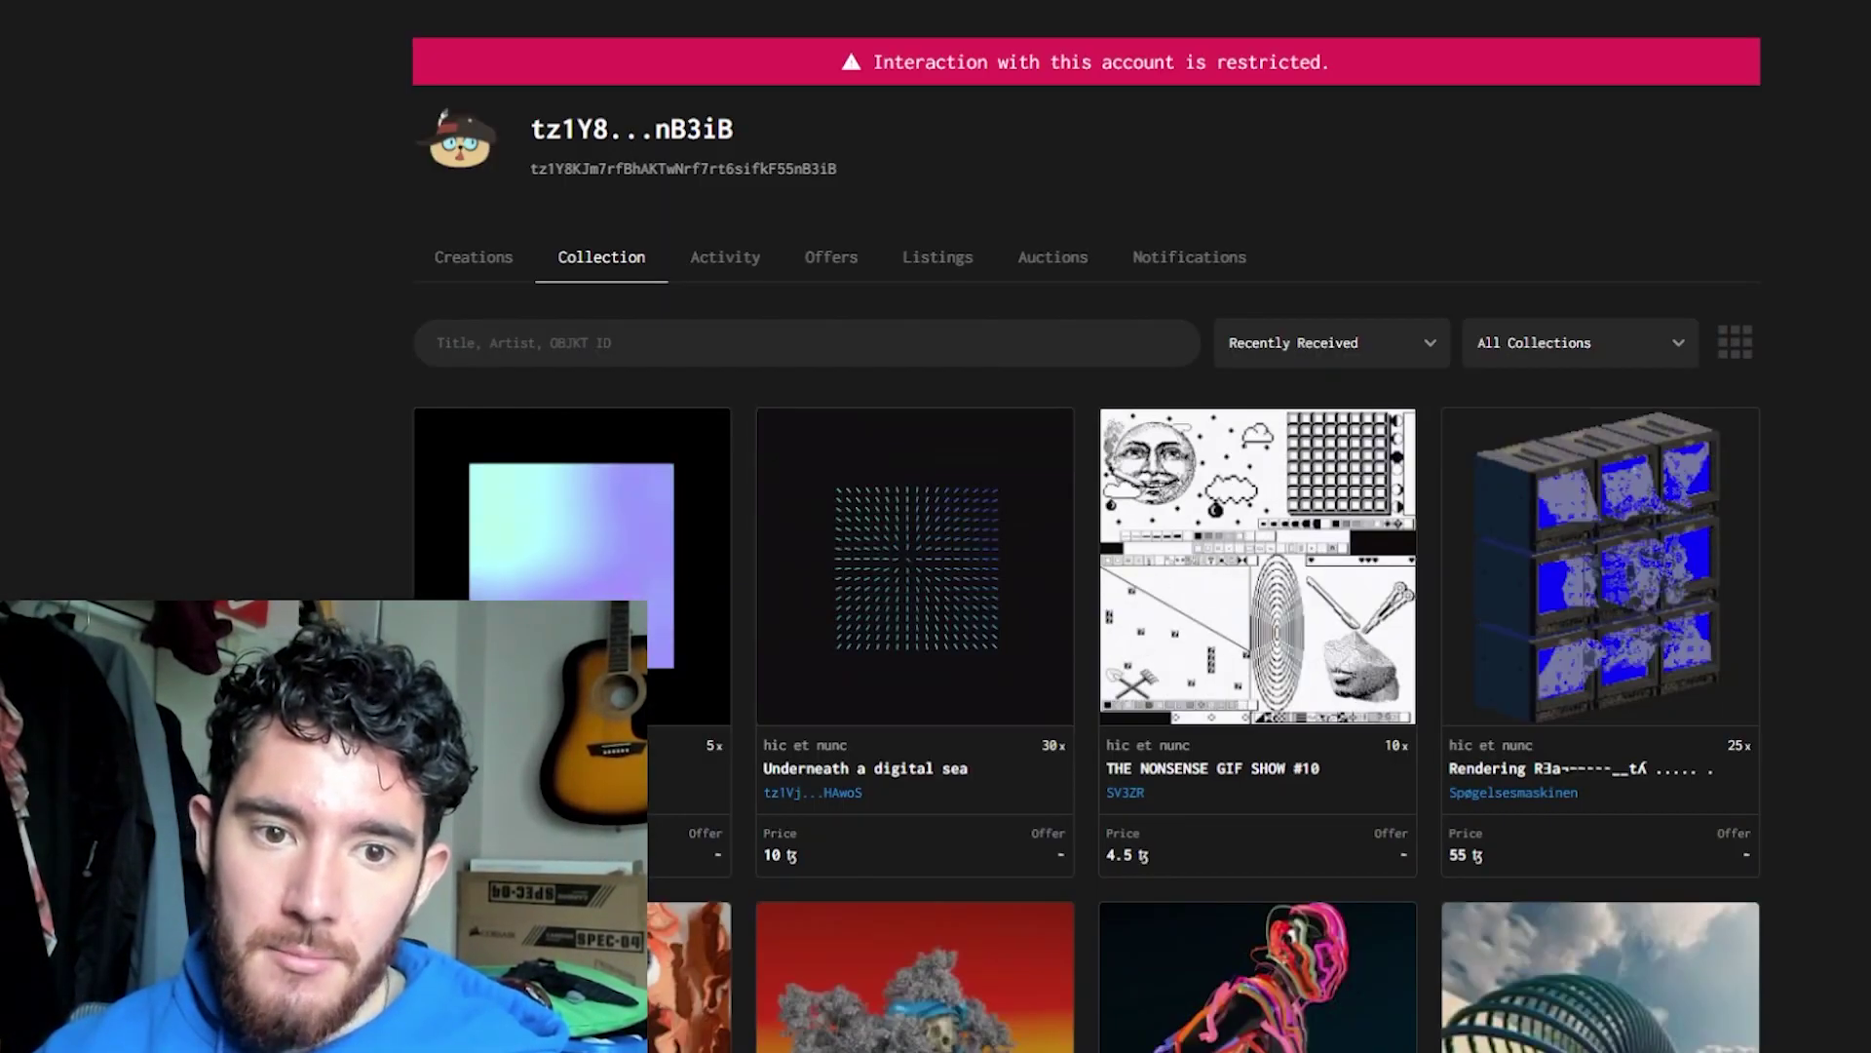
{"action": "left_click", "coordinate": [468, 262]}
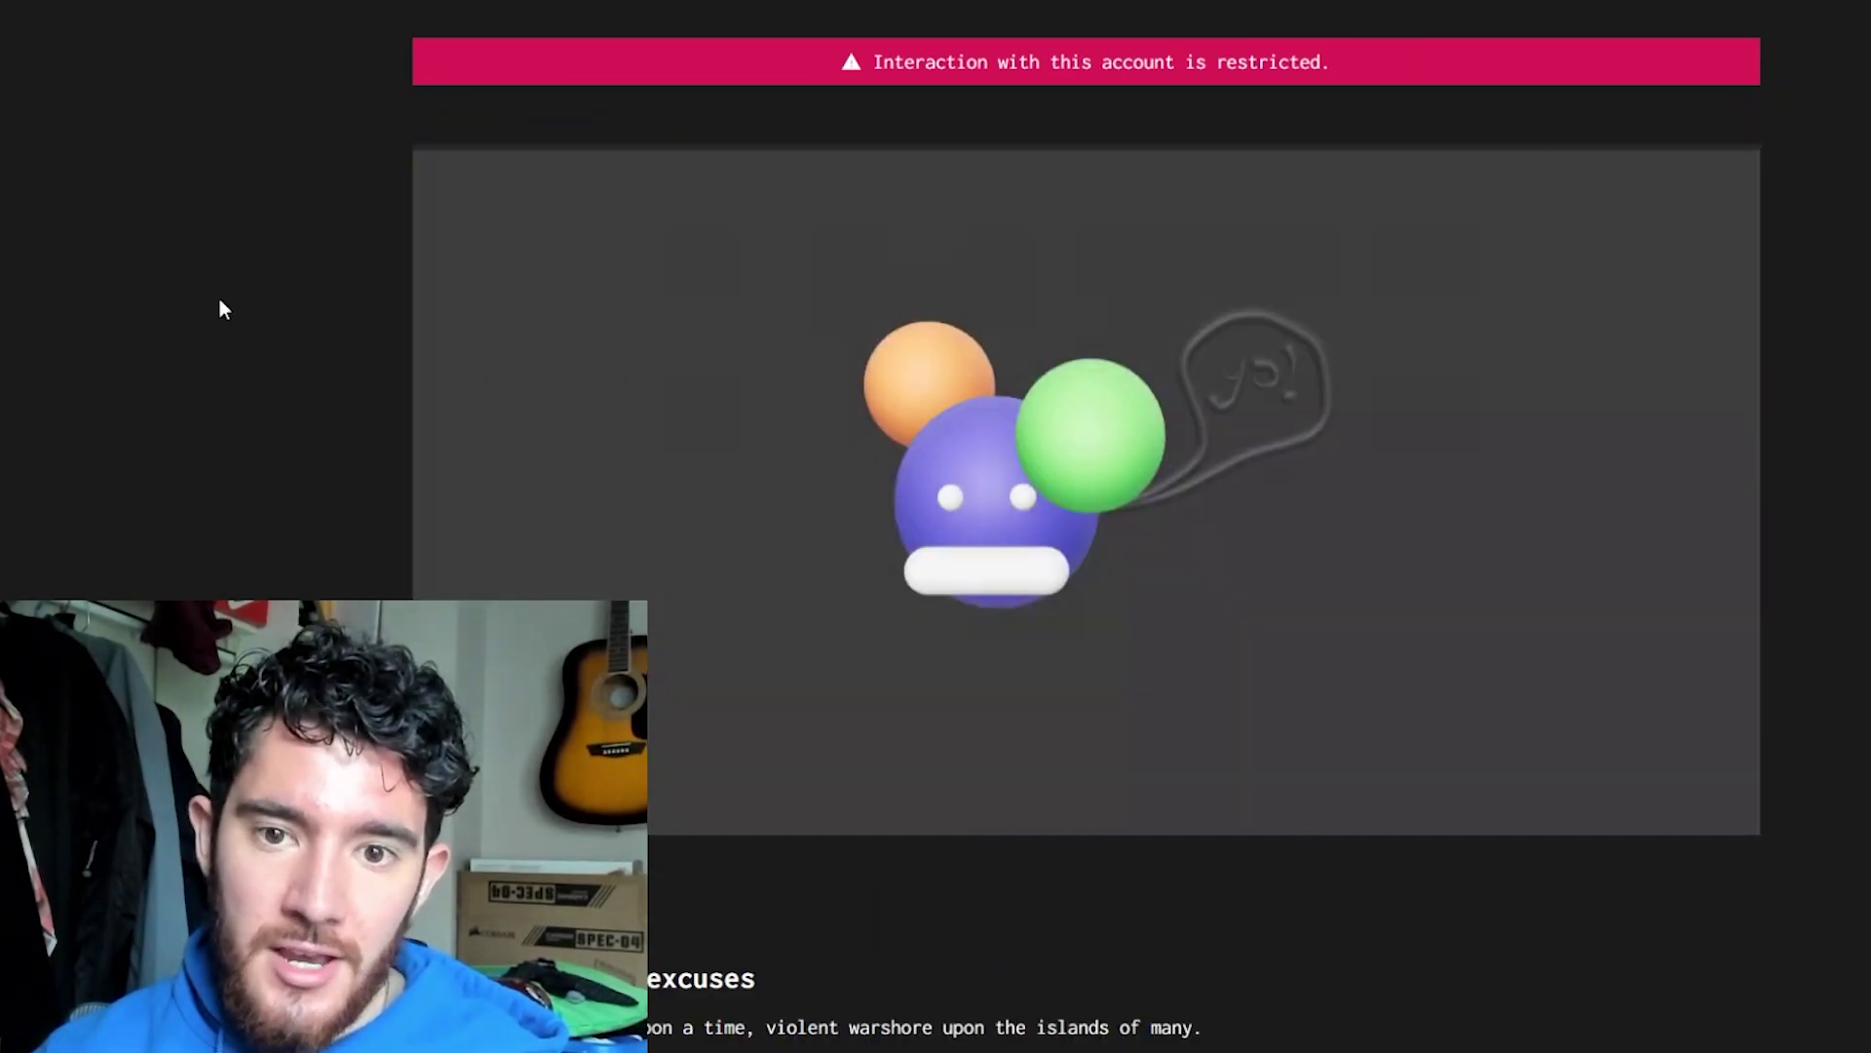
{"action": "scroll", "coordinate": [229, 297], "scroll_direction": "down", "scroll_amount": 6}
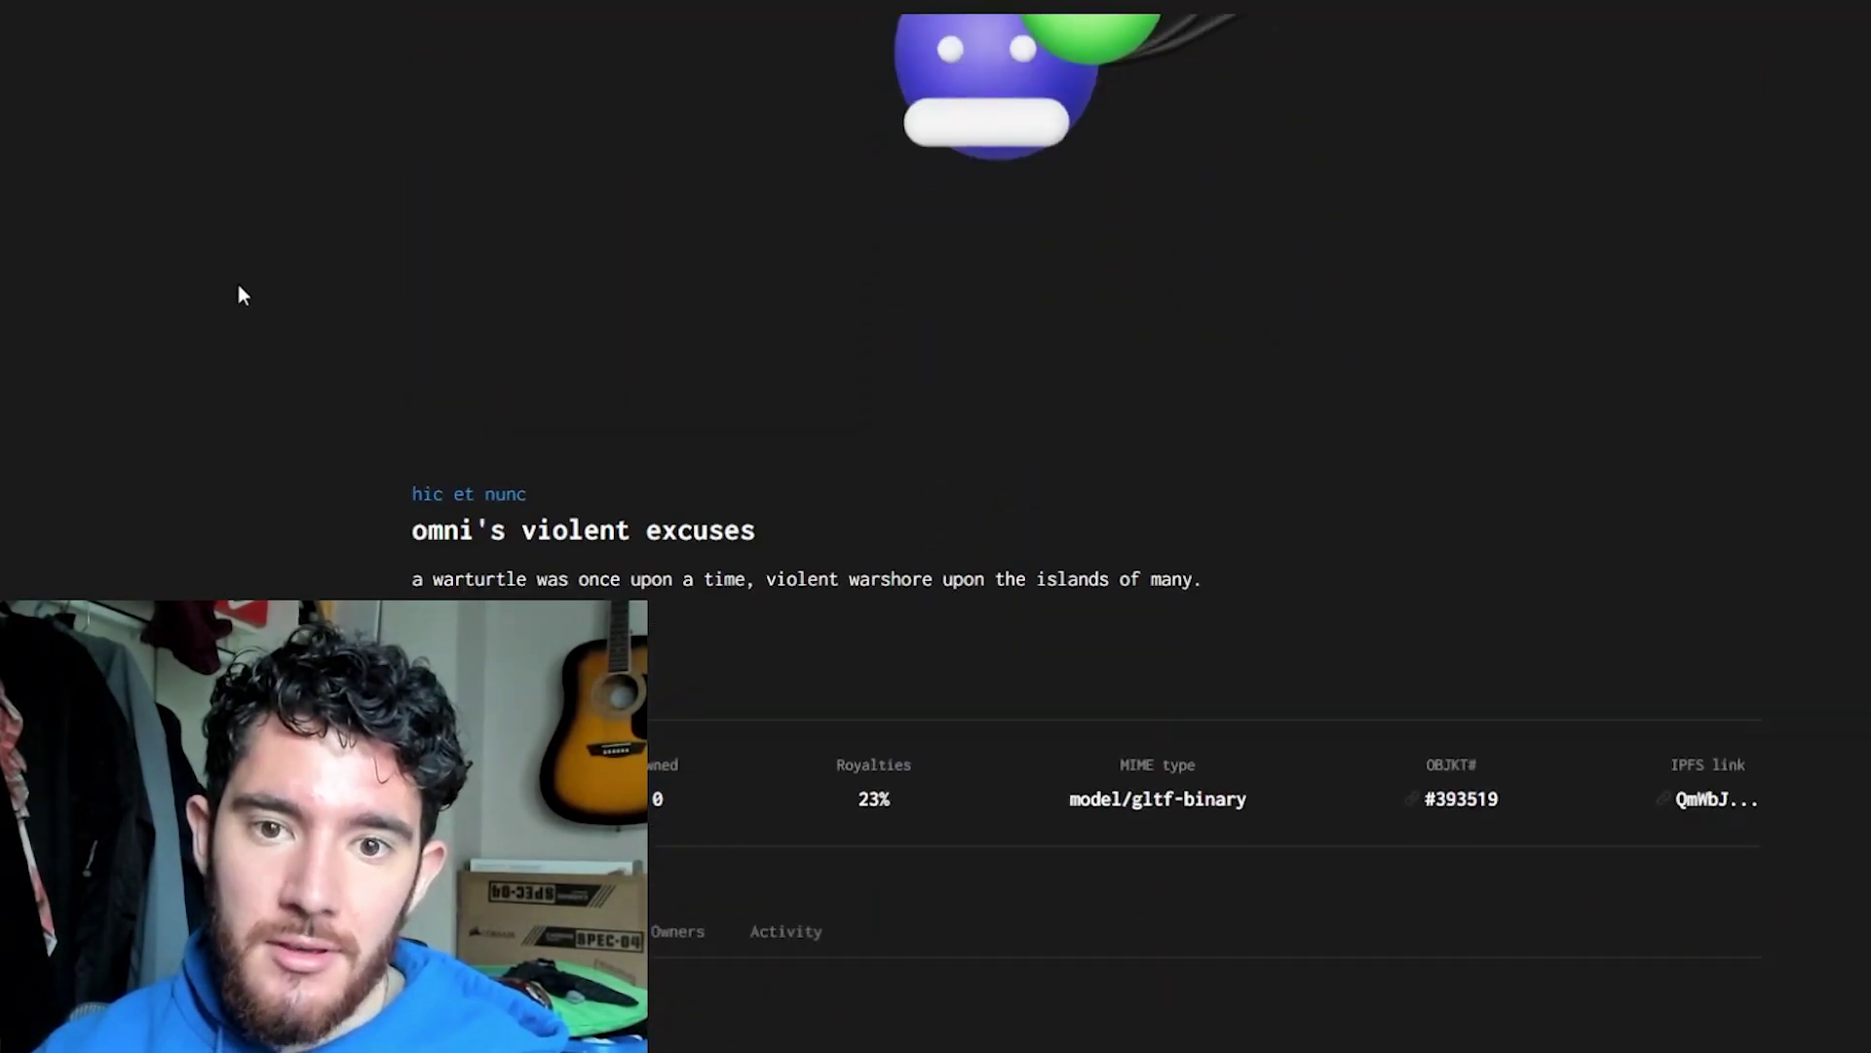
{"action": "scroll", "coordinate": [1328, 760], "scroll_direction": "up", "scroll_amount": 1}
{"action": "scroll", "coordinate": [1328, 761], "scroll_direction": "down", "scroll_amount": 1}
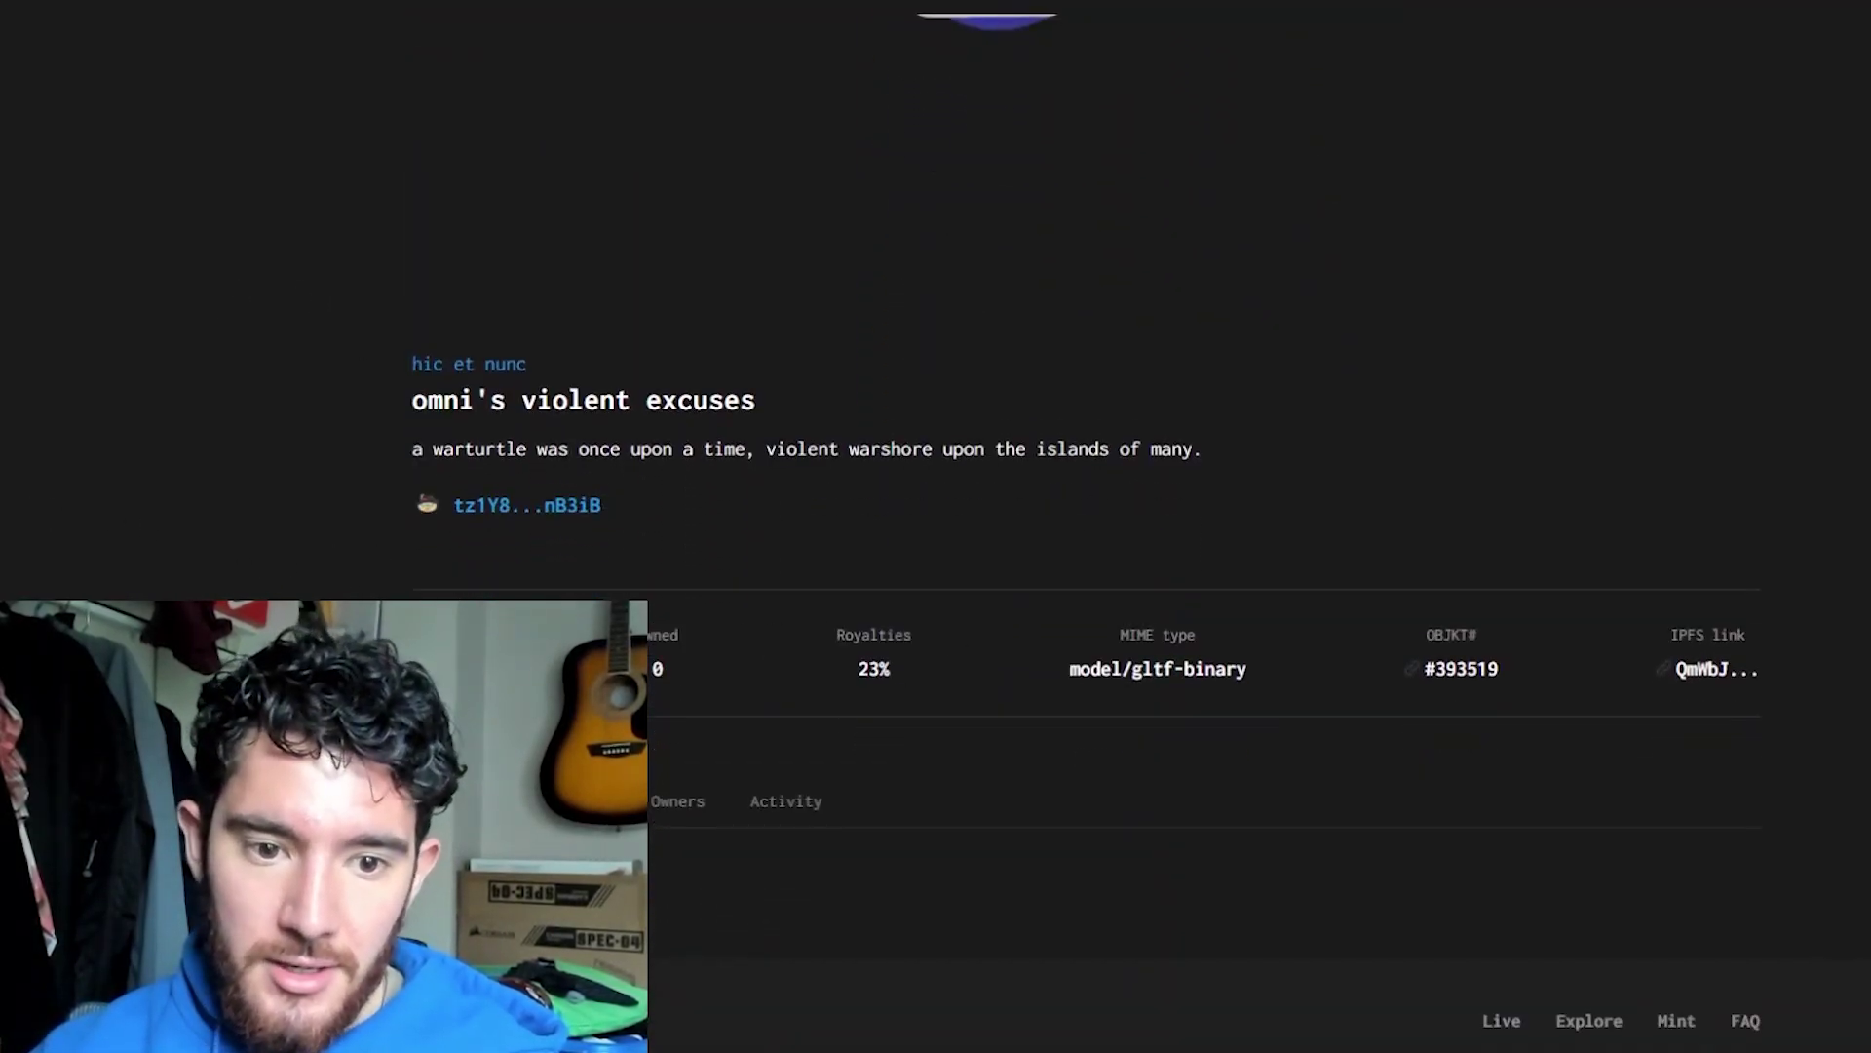
- Copy the artwork's details table showing 23% royalties and OBJKT #393519
{"action": "left_click_drag", "start_coordinate": [831, 641], "coordinate": [1429, 695]}
{"action": "key", "text": "ctrl+c"}
{"action": "scroll", "coordinate": [1725, 780], "scroll_direction": "up", "scroll_amount": 5}
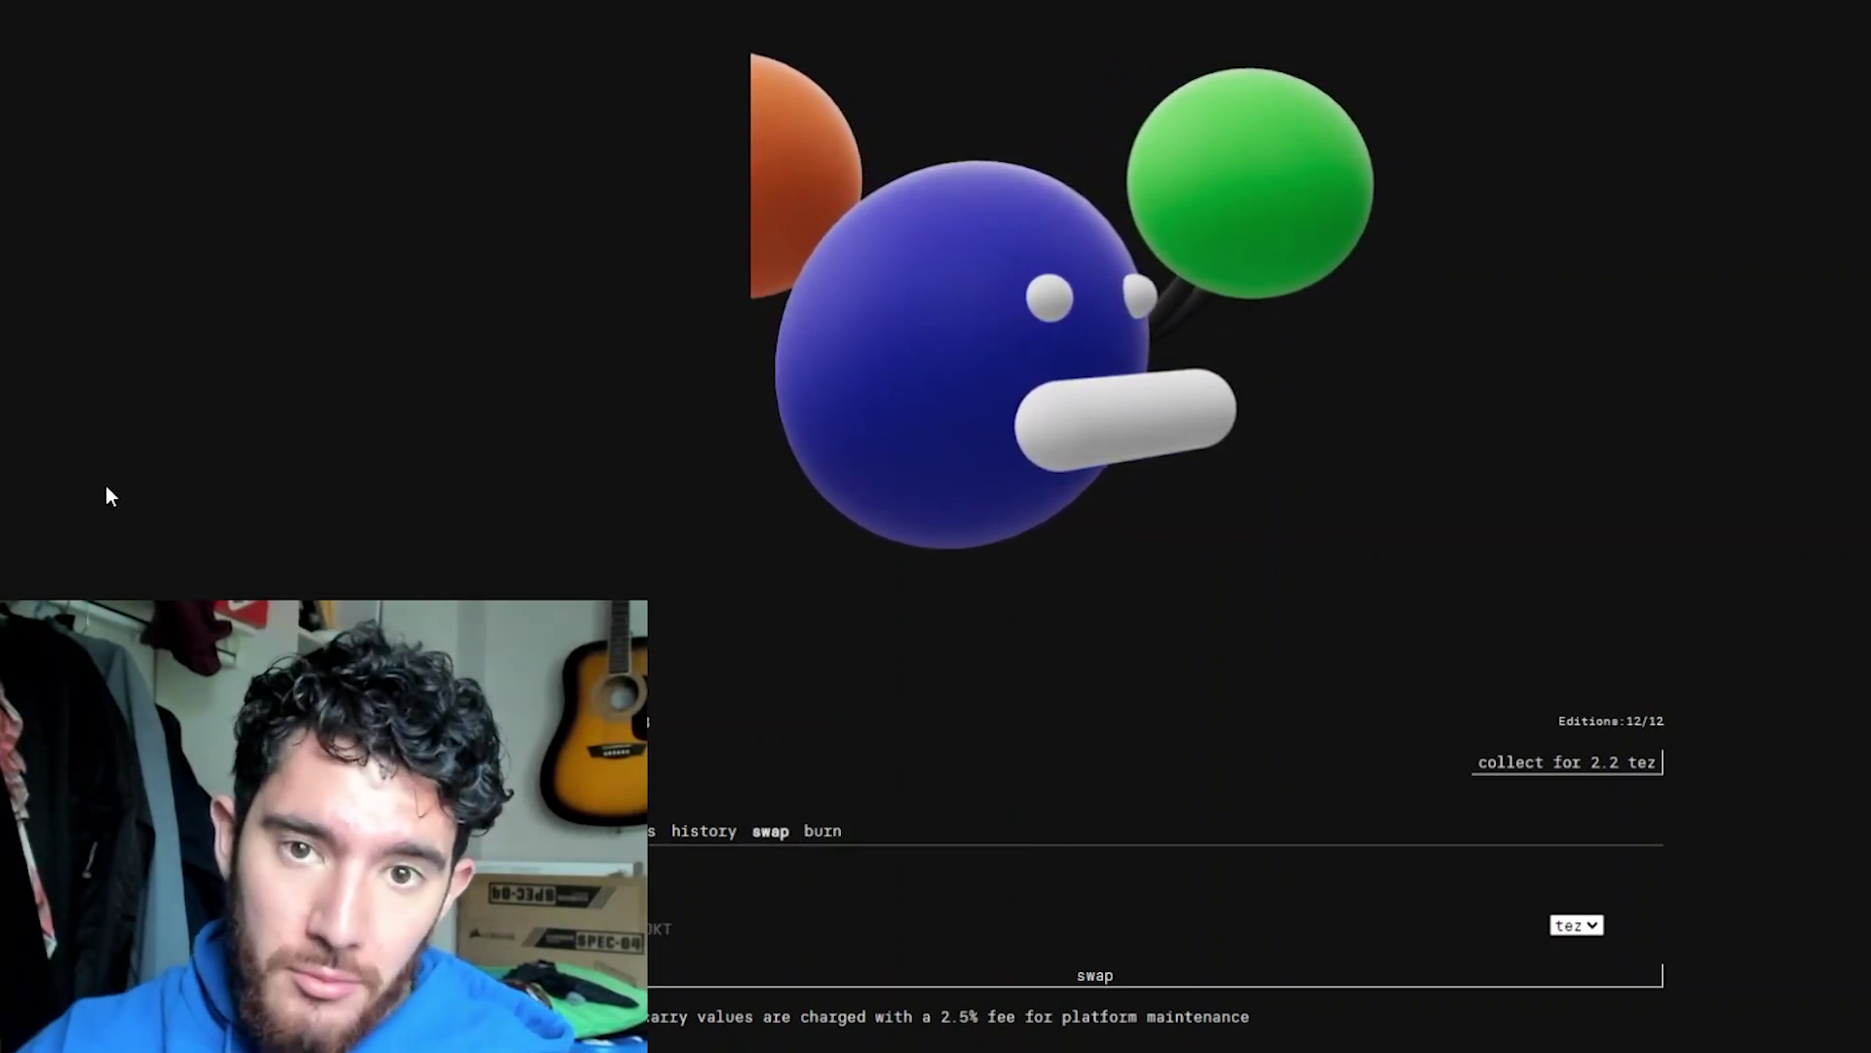
- Rotate the 3D model on the swap page to bring the green sphere to the front
{"action": "scroll", "coordinate": [158, 491], "scroll_direction": "up", "scroll_amount": 1}
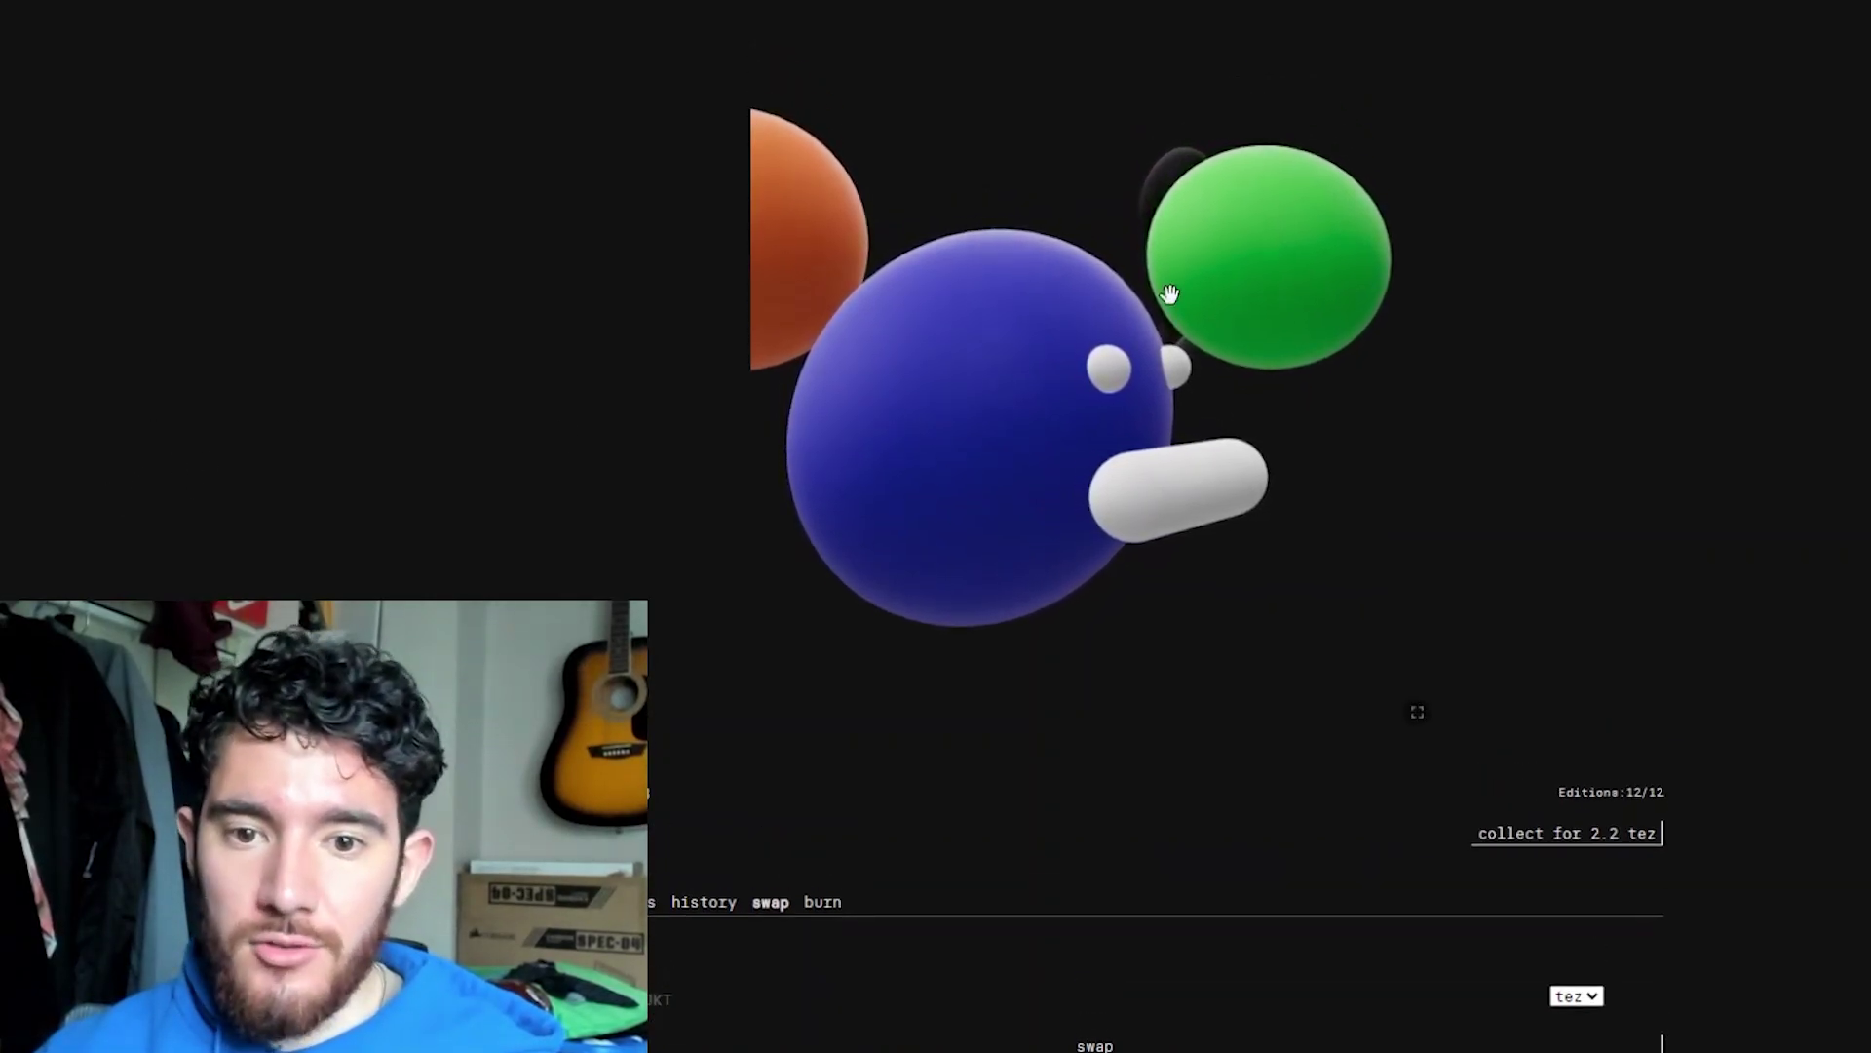
{"action": "left_click_drag", "start_coordinate": [1416, 711], "coordinate": [1063, 323]}
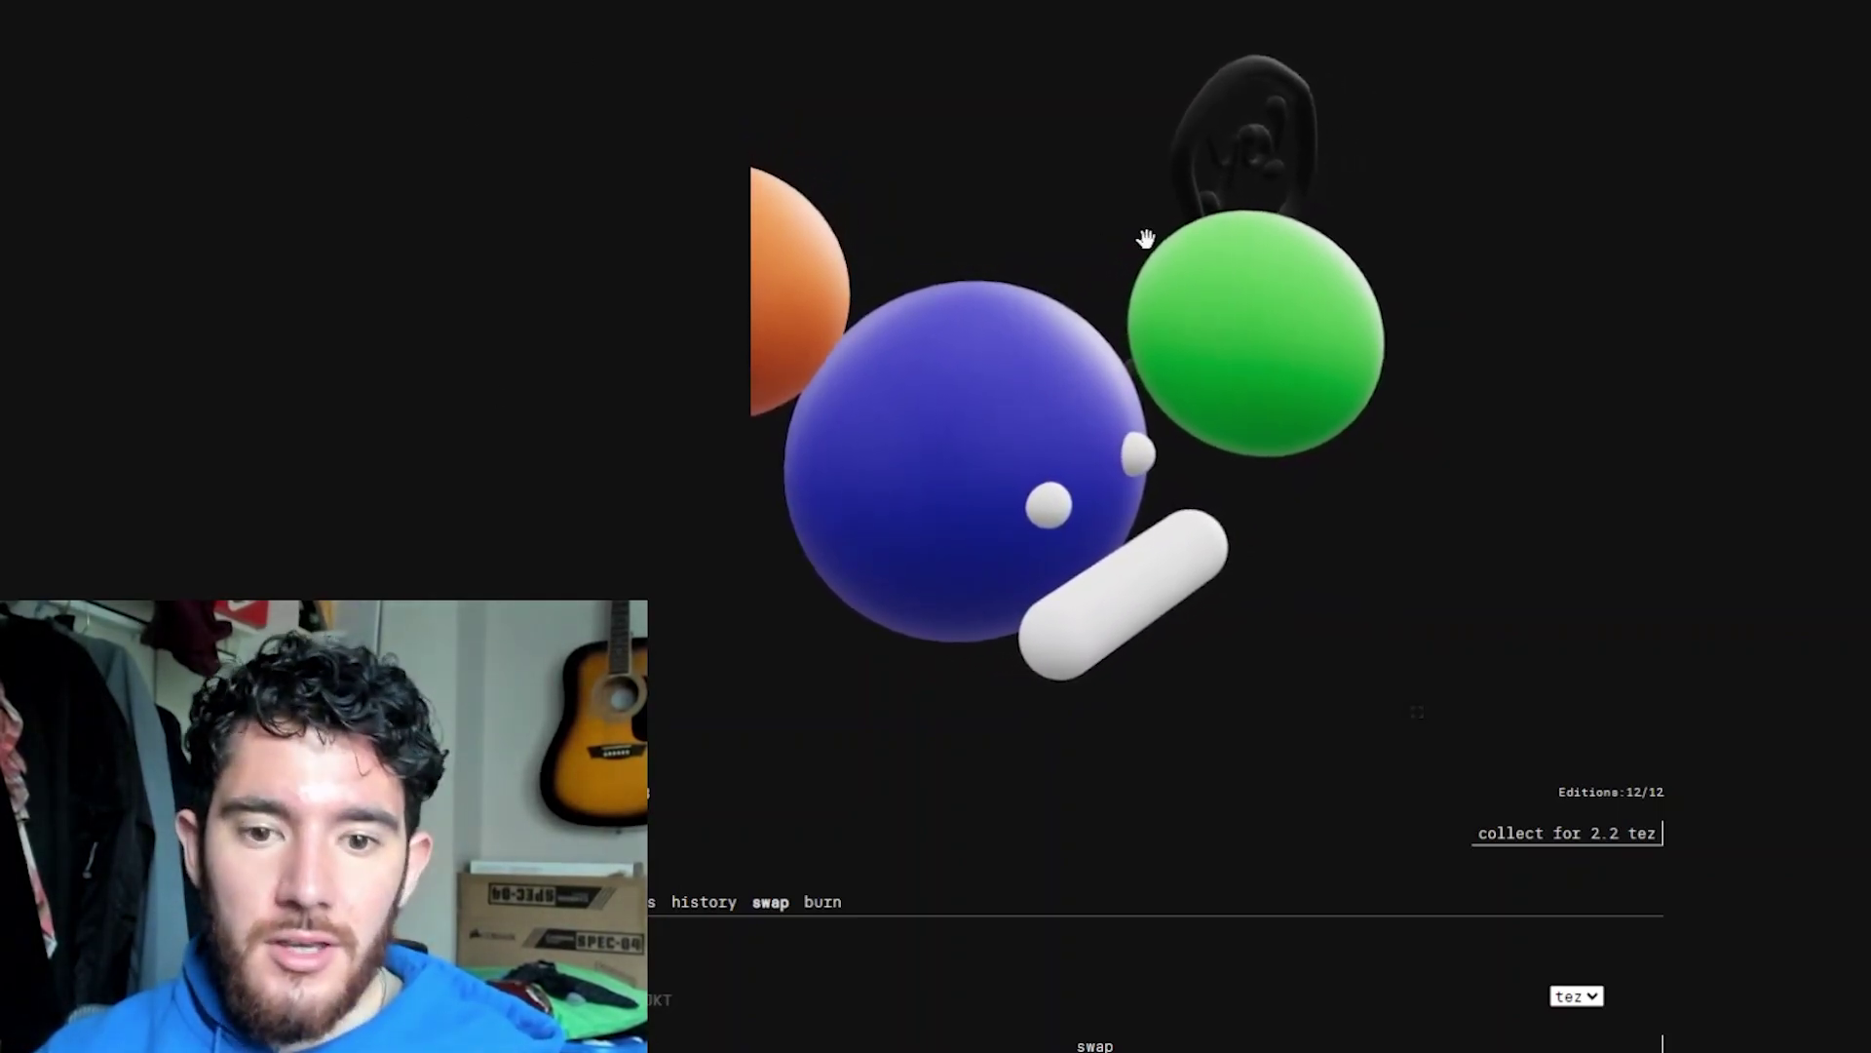
{"action": "left_click_drag", "start_coordinate": [1145, 238], "coordinate": [1056, 193]}
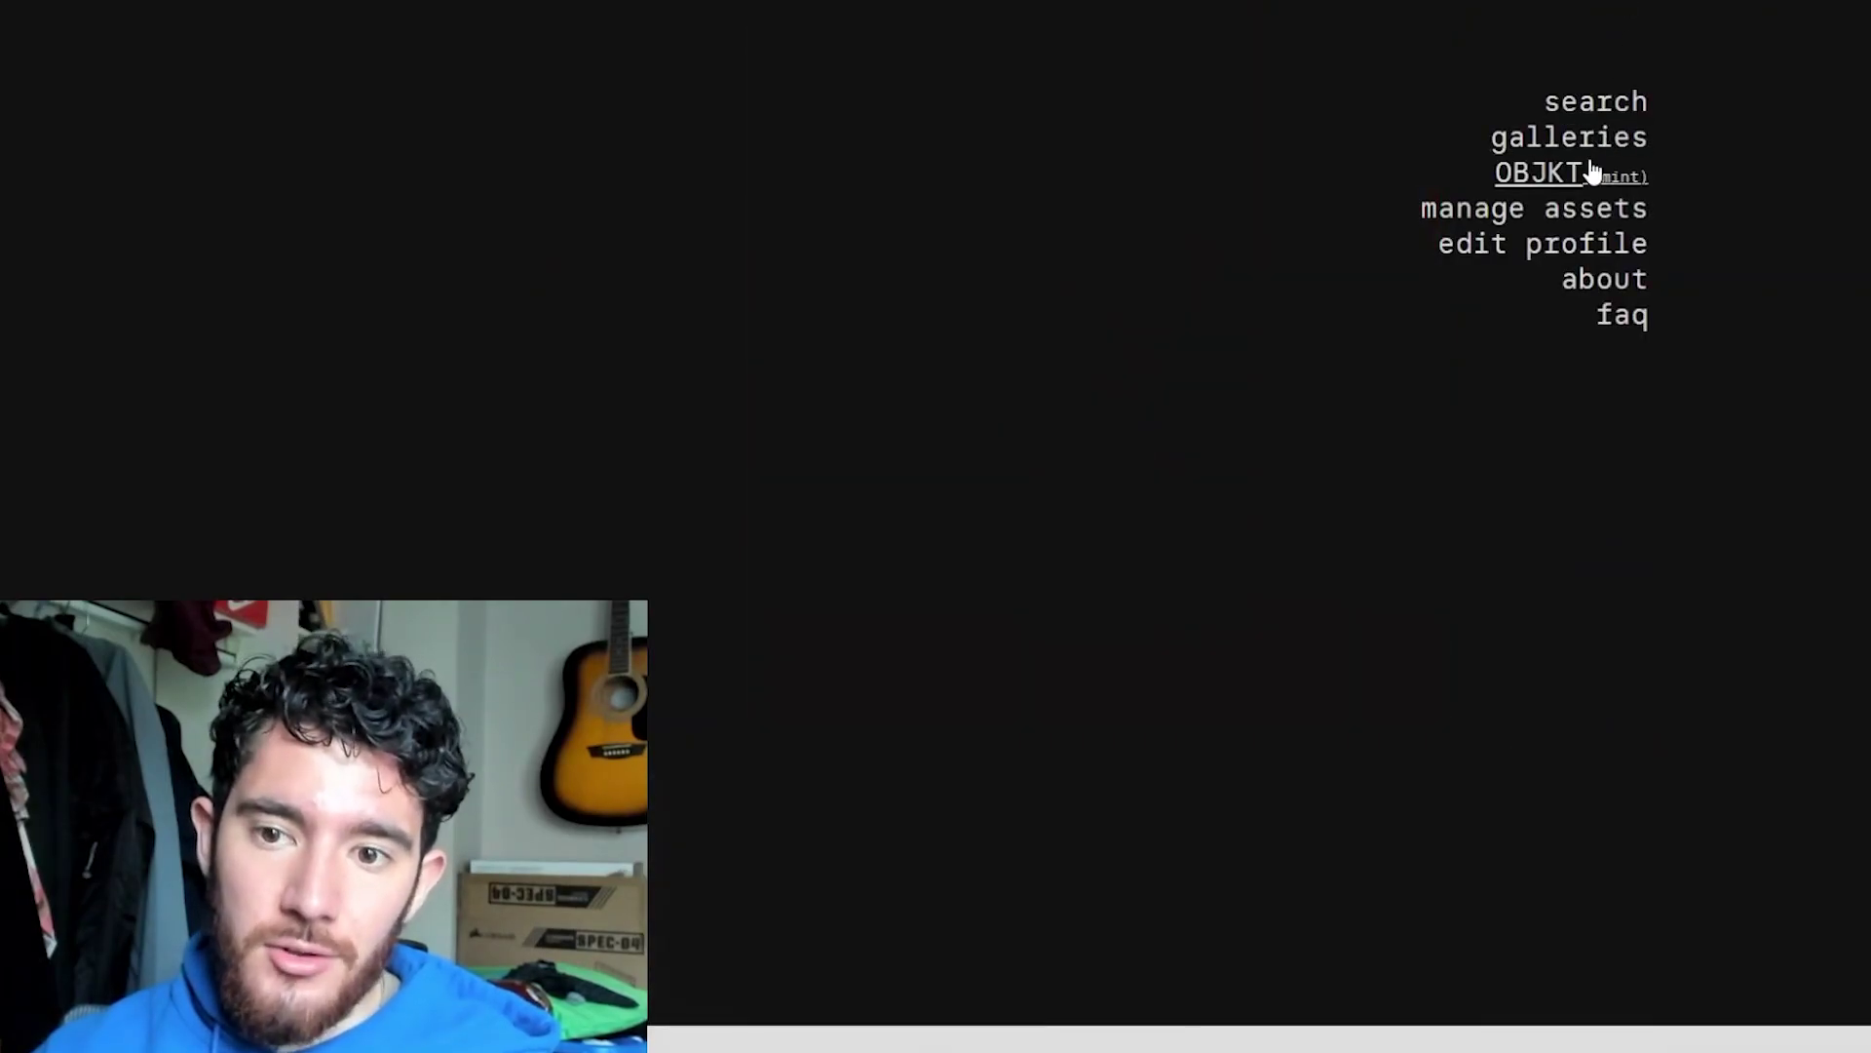
- Choose manage assets in the menu to reach the profile's creations and collection
{"action": "left_click", "coordinate": [1558, 210]}
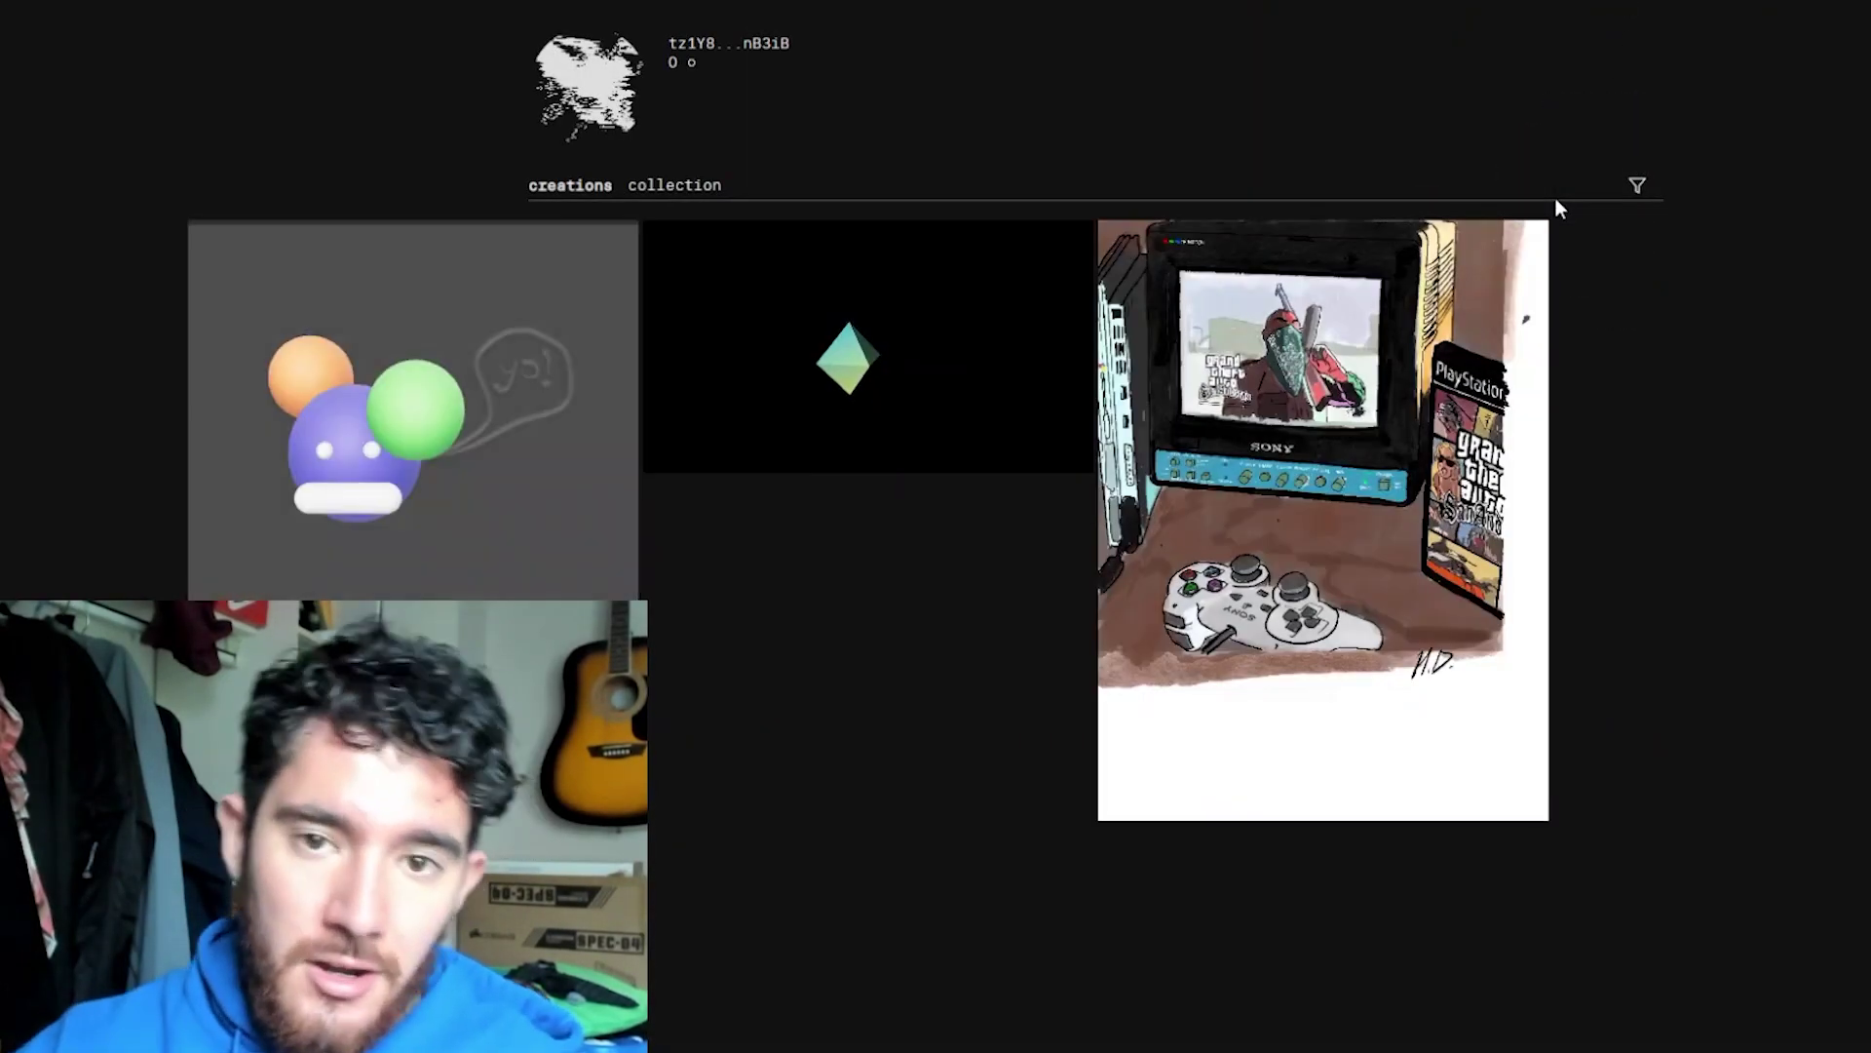